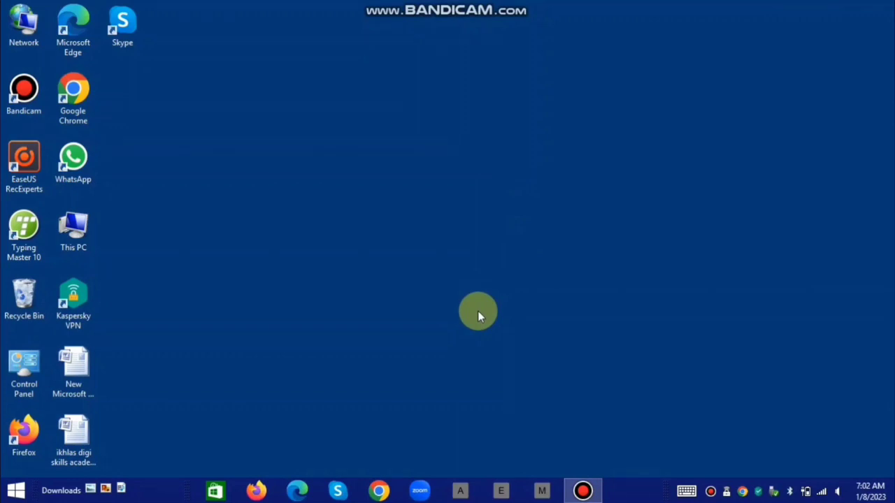
Launch Google Chrome and maximize its window to fill the screen.
left_click(381, 492)
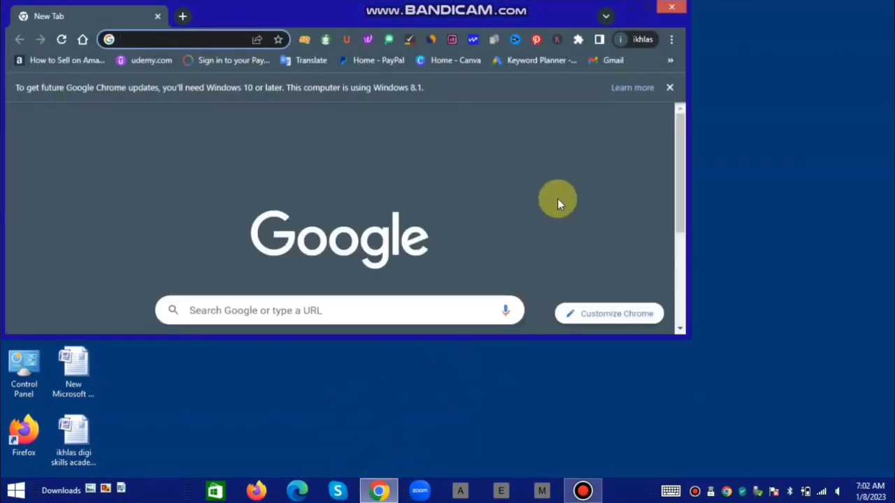
left_click(649, 9)
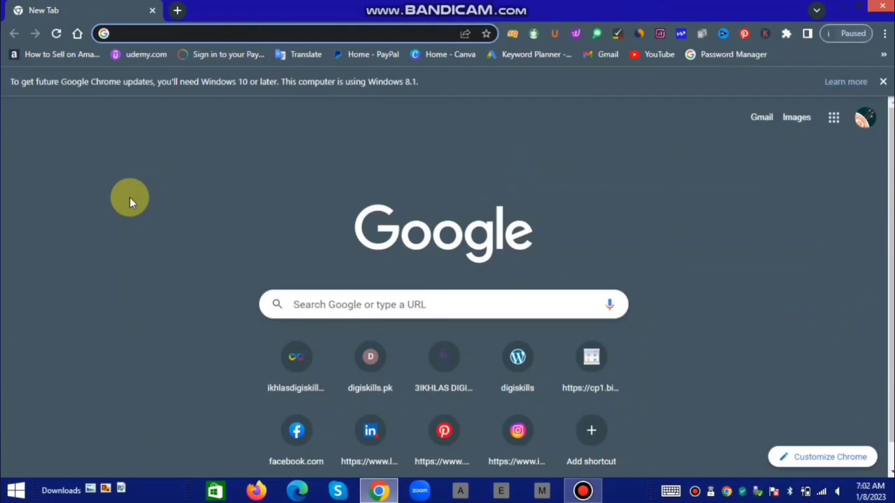
Go to canva.com and scroll through the Recent designs on the home page.
type("ca")
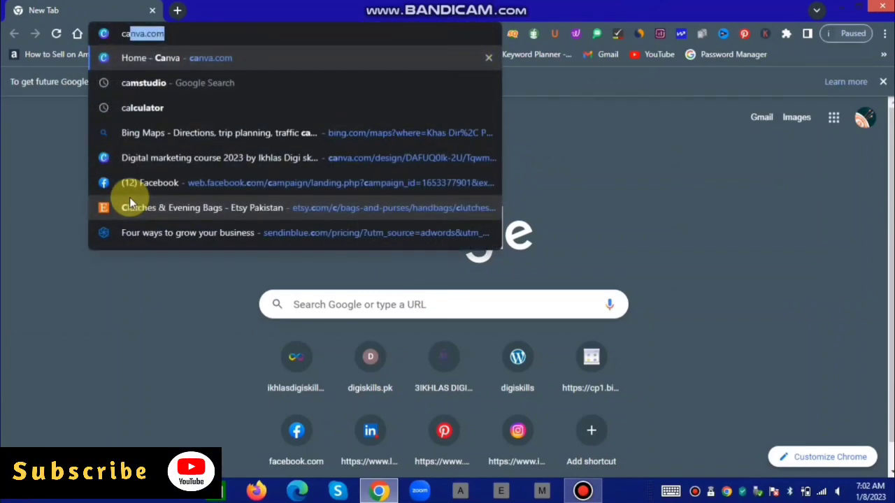
key("Return")
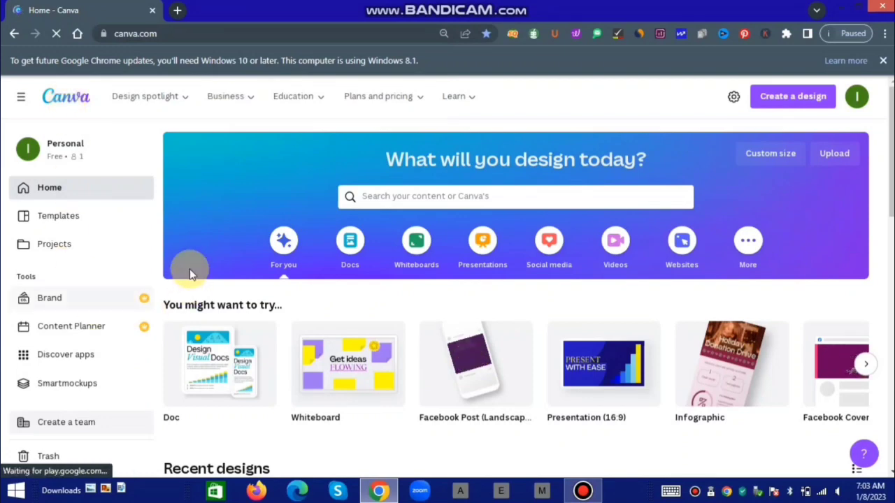
scroll(231, 276, "down", 7)
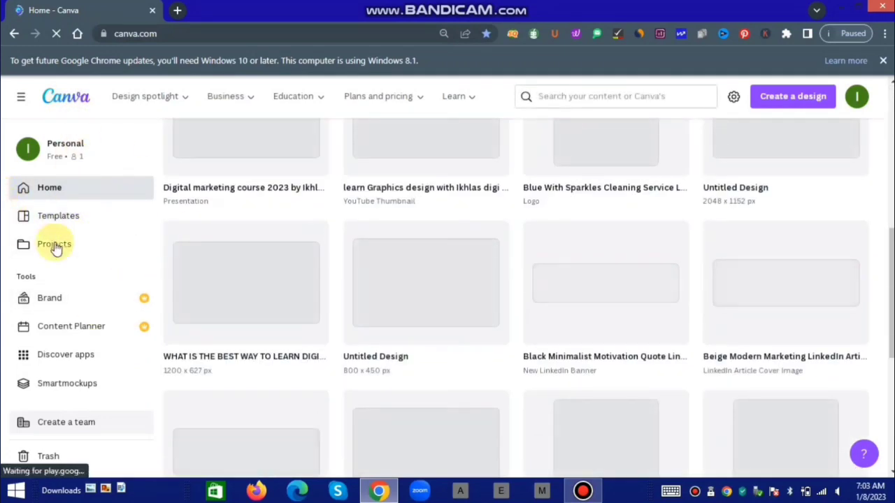
scroll(90, 273, "down", 3)
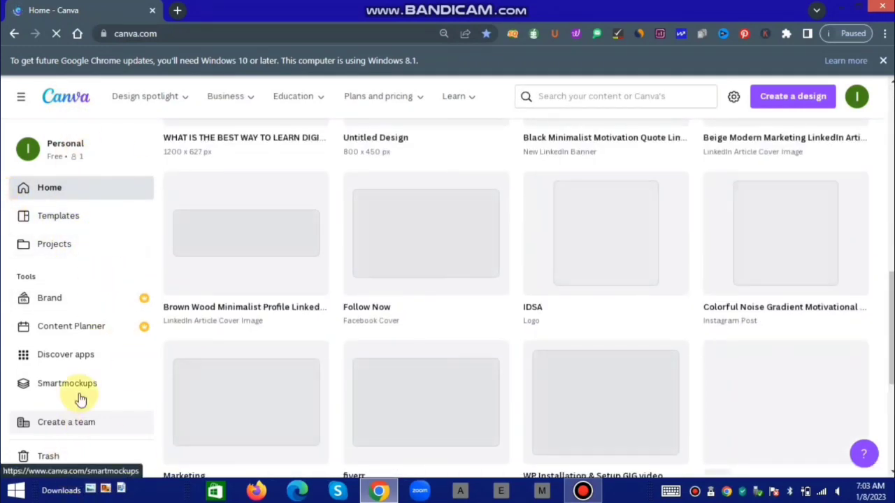
scroll(81, 391, "down", 2)
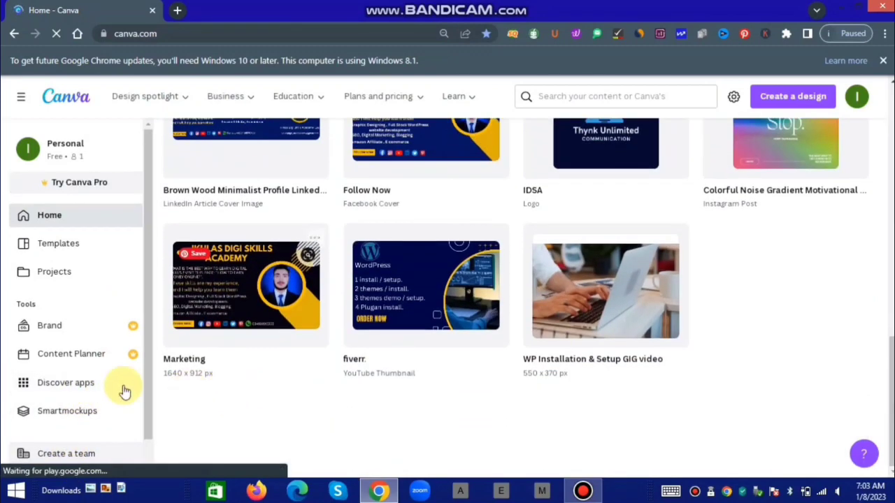
scroll(80, 399, "down", 1)
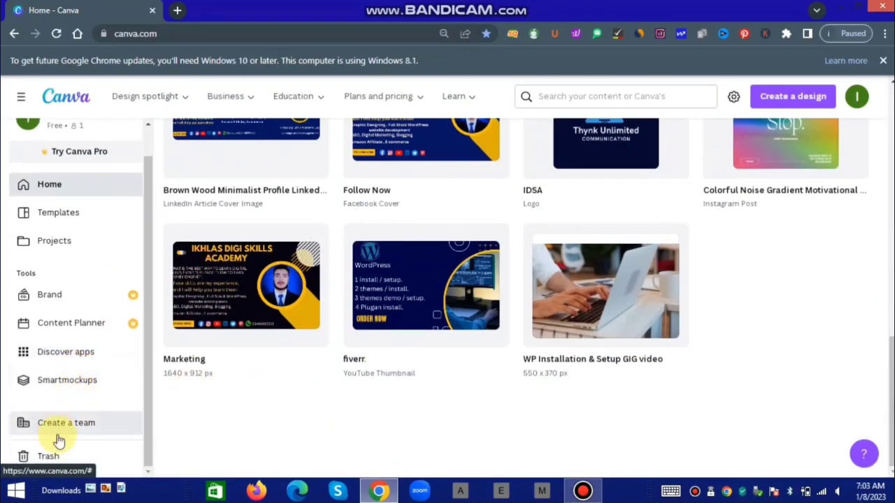
scroll(181, 399, "up", 5)
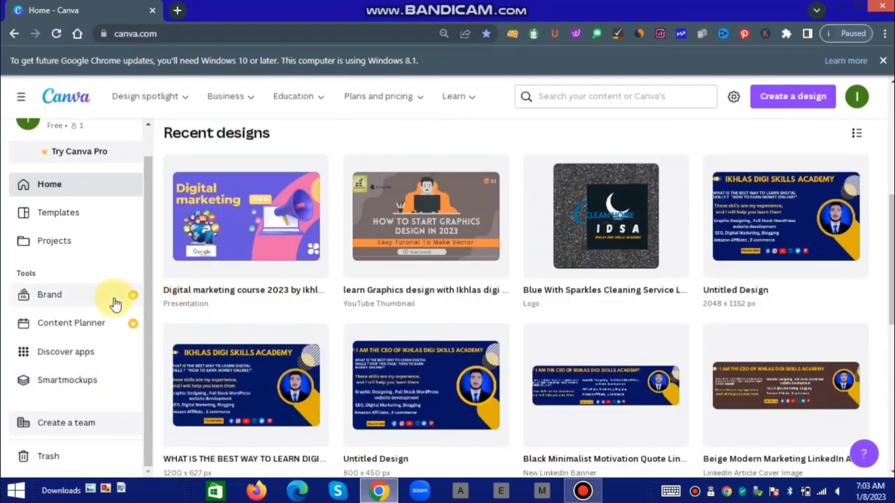
scroll(115, 302, "up", 1)
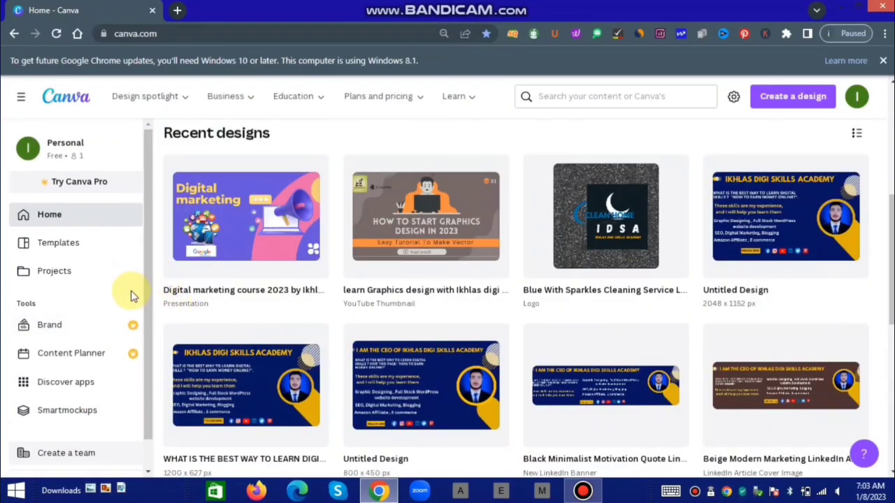
scroll(130, 291, "down", 1)
scroll(333, 343, "up", 5)
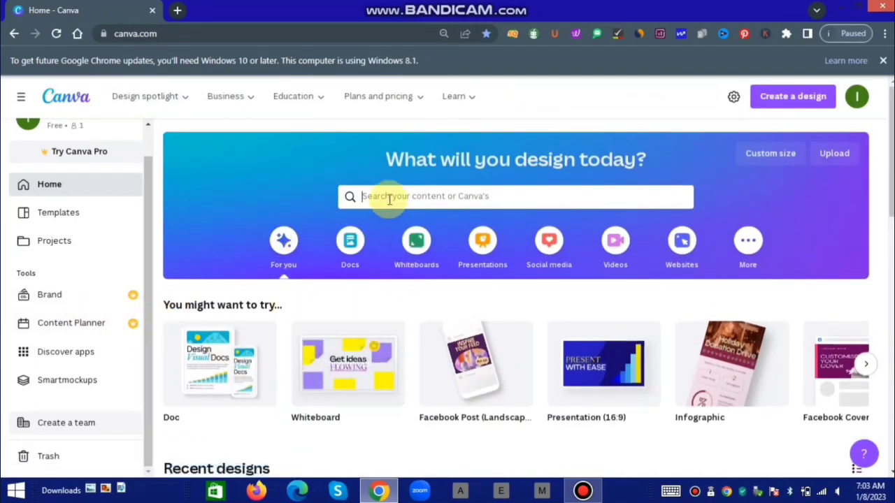
Search Canva's templates for 'logo'.
left_click(302, 172)
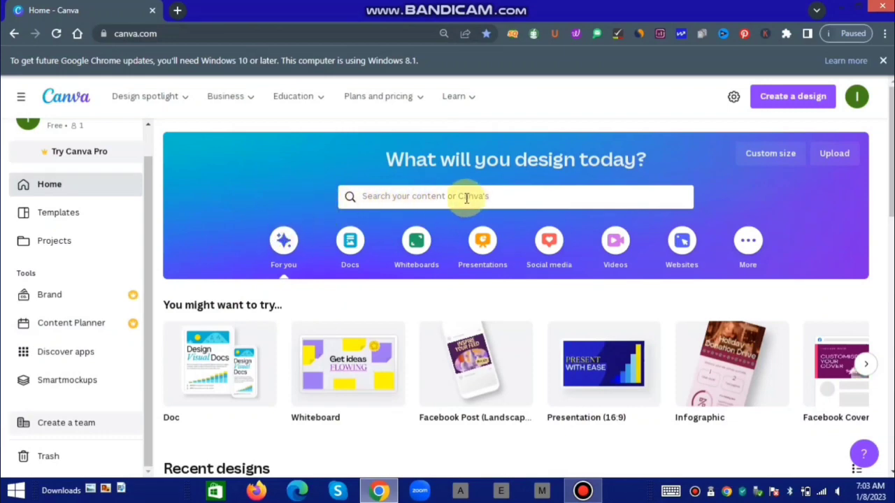
left_click(400, 203)
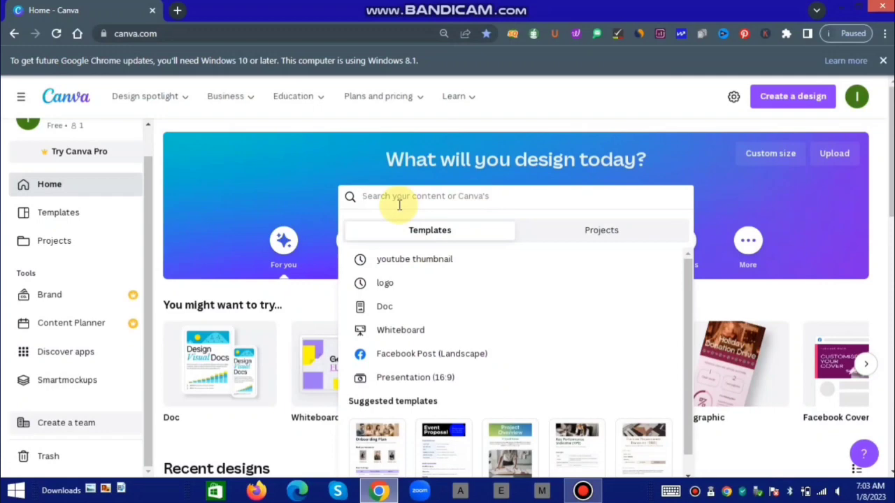
type("logo")
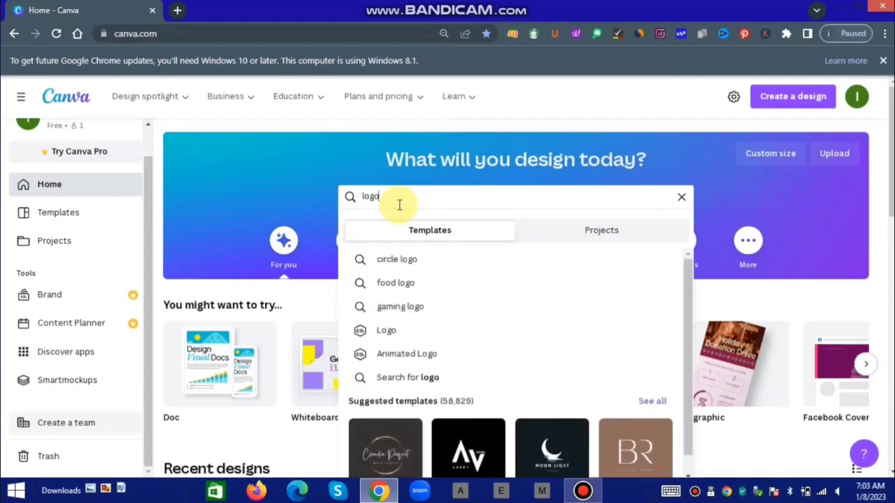
key("Return")
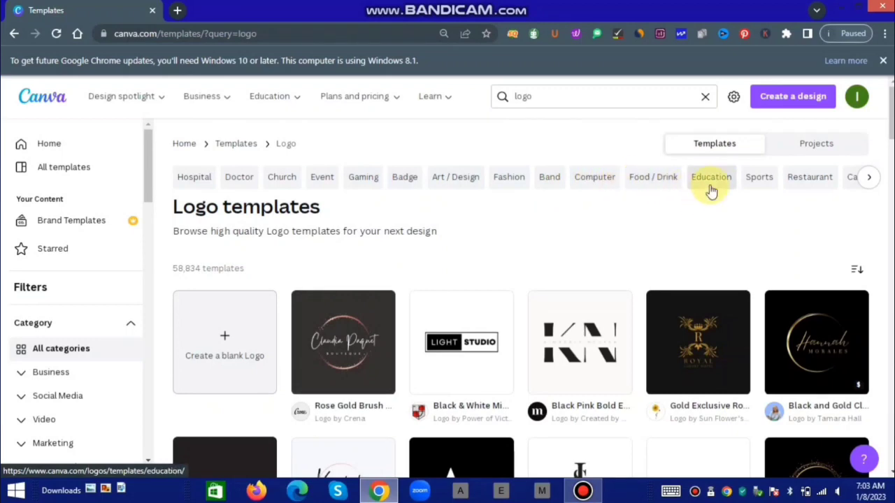
Scroll the logo category chips past Car Wash Logos and choose the Service category.
left_click(869, 181)
left_click(869, 180)
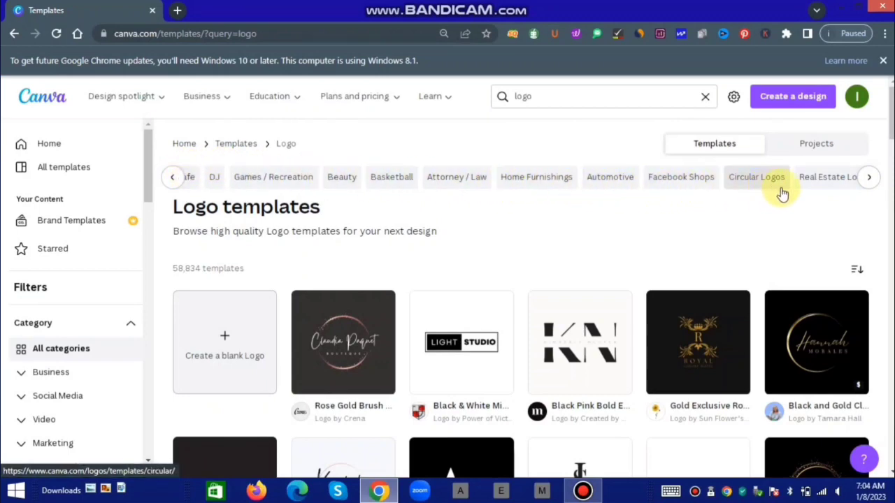
left_click(866, 178)
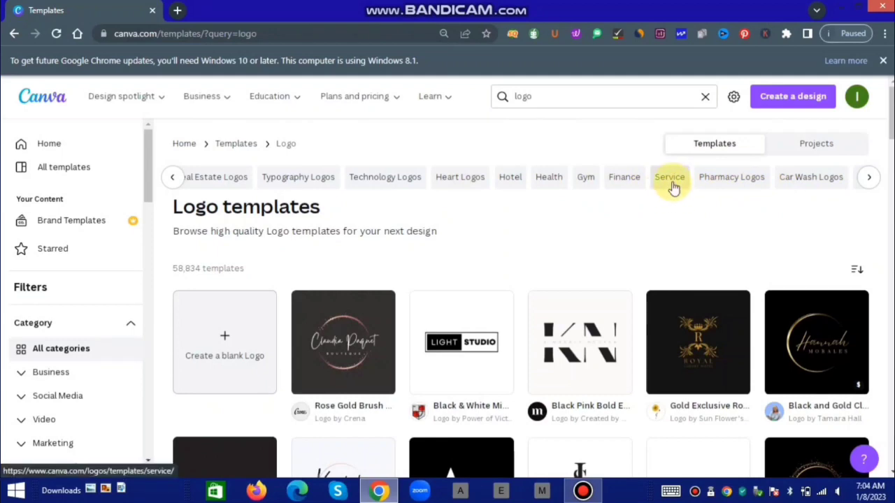
left_click(671, 184)
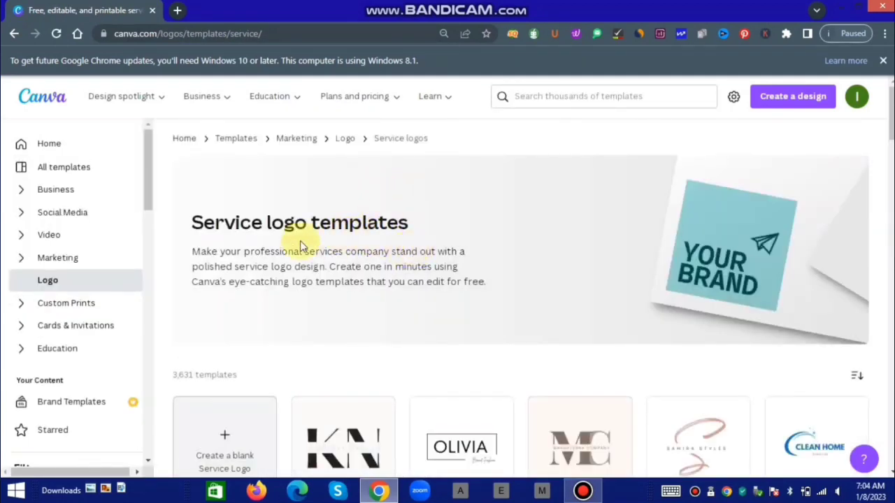
Browse the Service logo templates, then create a blank Service Logo design.
scroll(547, 340, "down", 3)
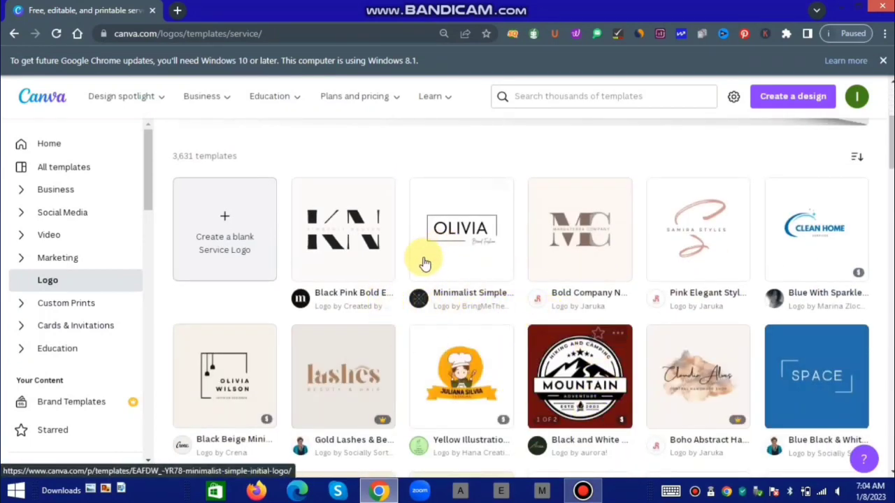
scroll(619, 375, "down", 7)
scroll(392, 315, "down", 6)
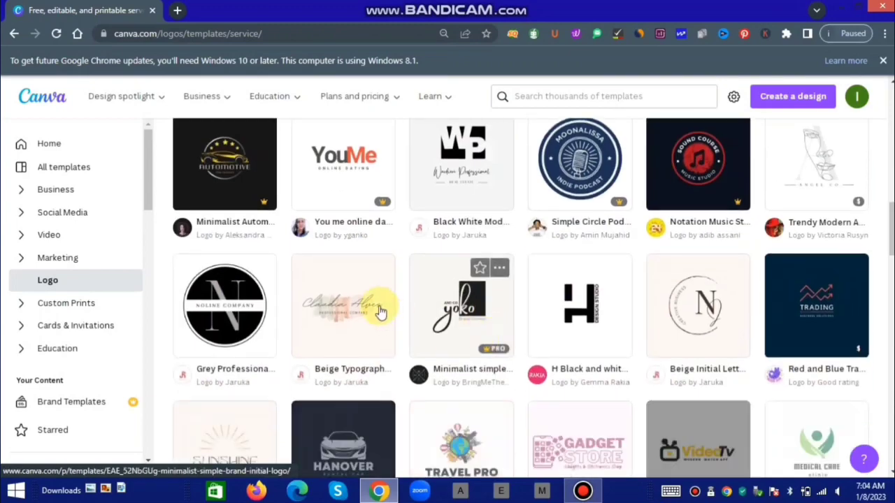
scroll(489, 378, "down", 9)
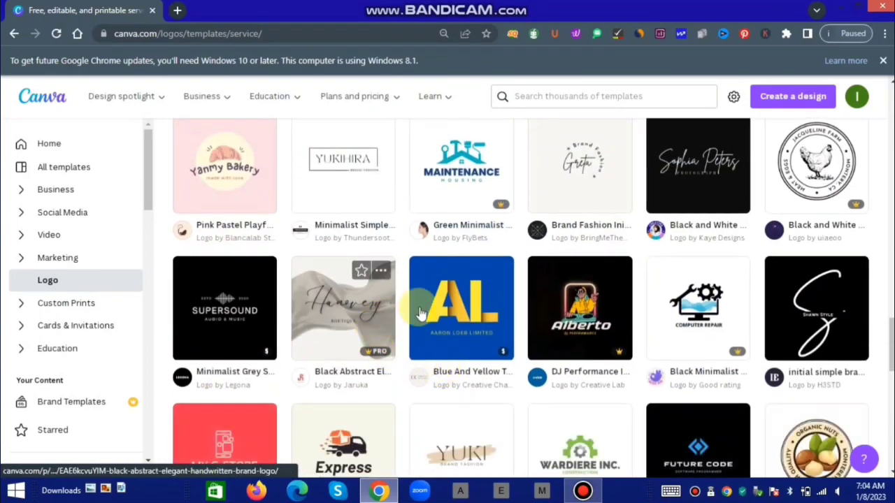
scroll(420, 346, "down", 3)
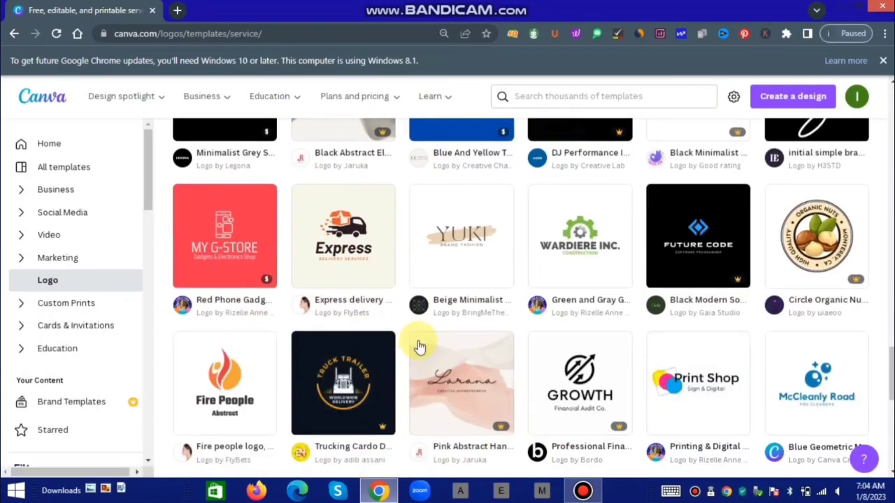
scroll(344, 320, "down", 3)
scroll(450, 329, "down", 3)
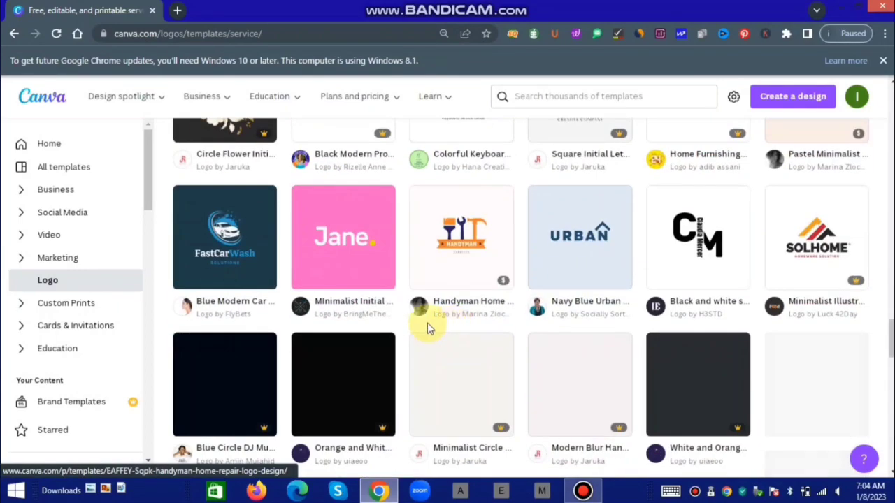
scroll(420, 328, "down", 3)
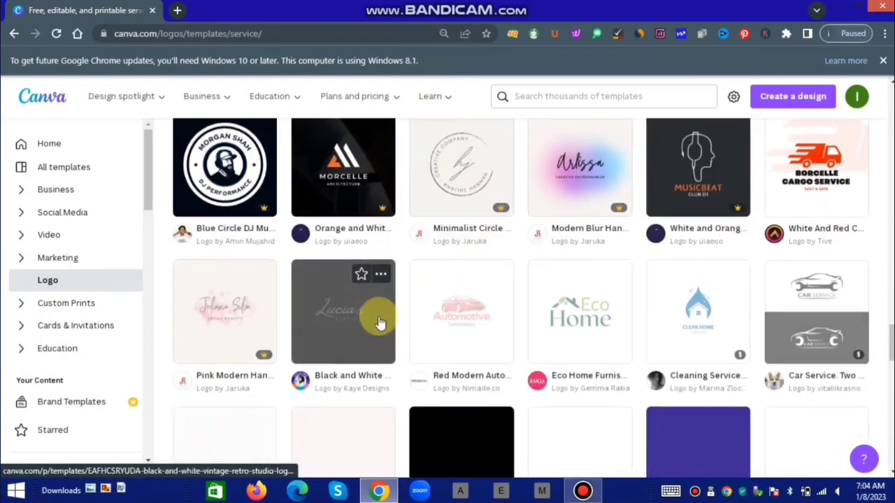
scroll(451, 318, "down", 3)
scroll(451, 318, "down", 3)
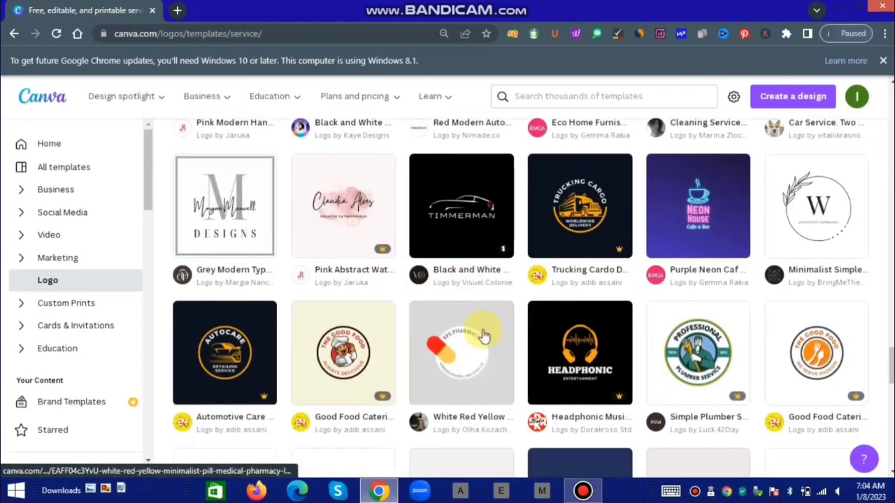
scroll(419, 322, "down", 3)
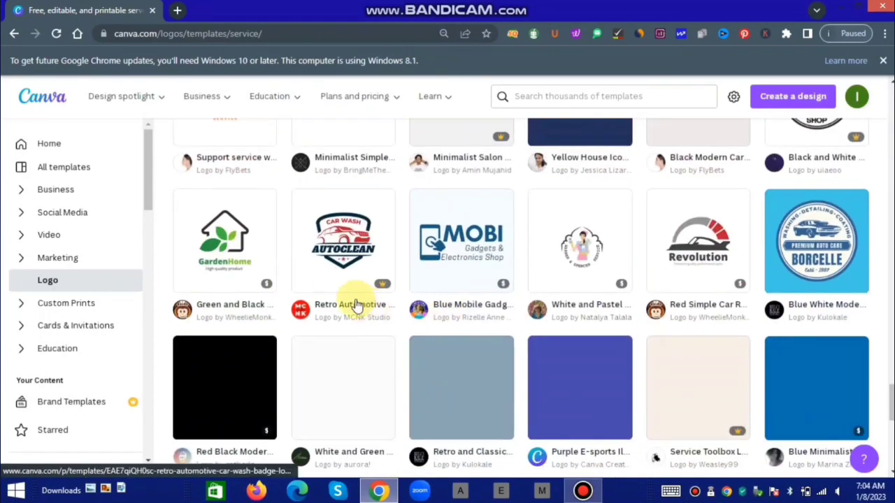
scroll(409, 329, "down", 3)
scroll(342, 308, "up", 10)
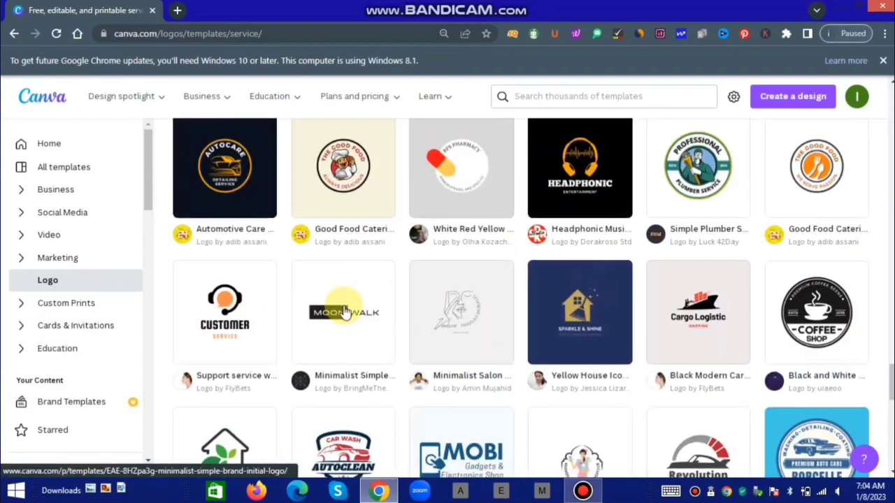
scroll(336, 308, "down", 12)
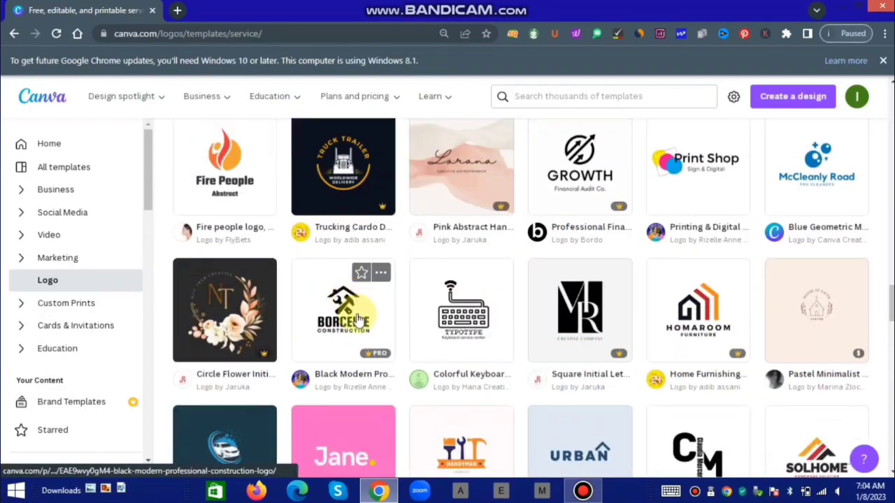
scroll(336, 311, "up", 15)
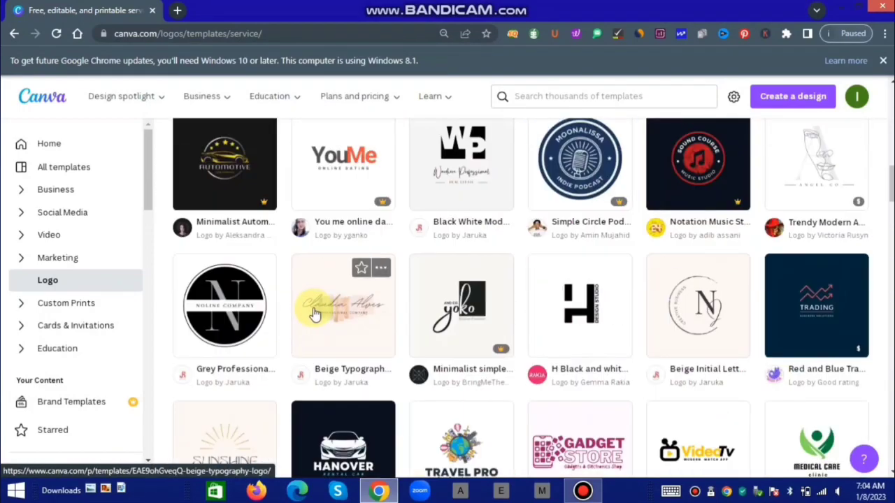
scroll(287, 370, "down", 3)
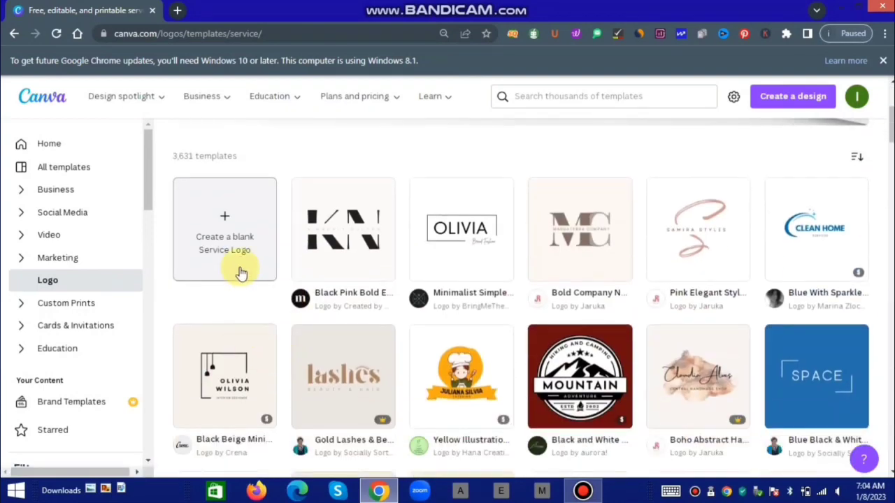
left_click(240, 244)
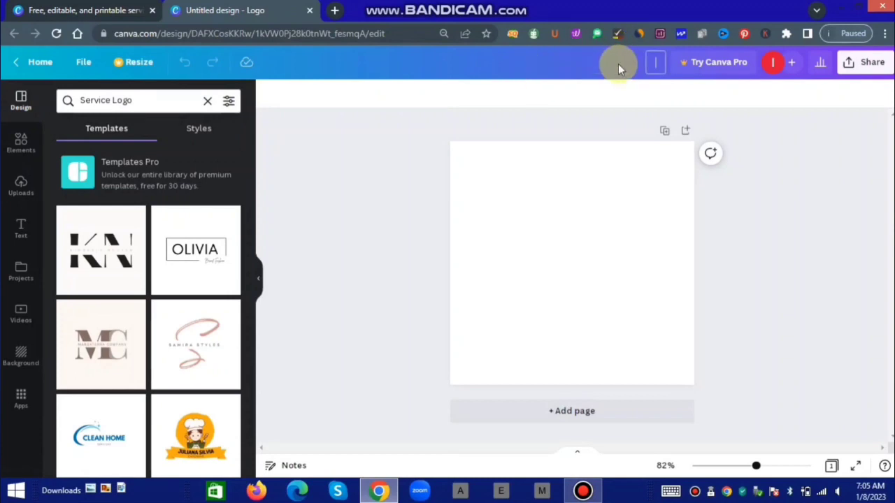
Title the blank design 'services logo'.
type("services logo")
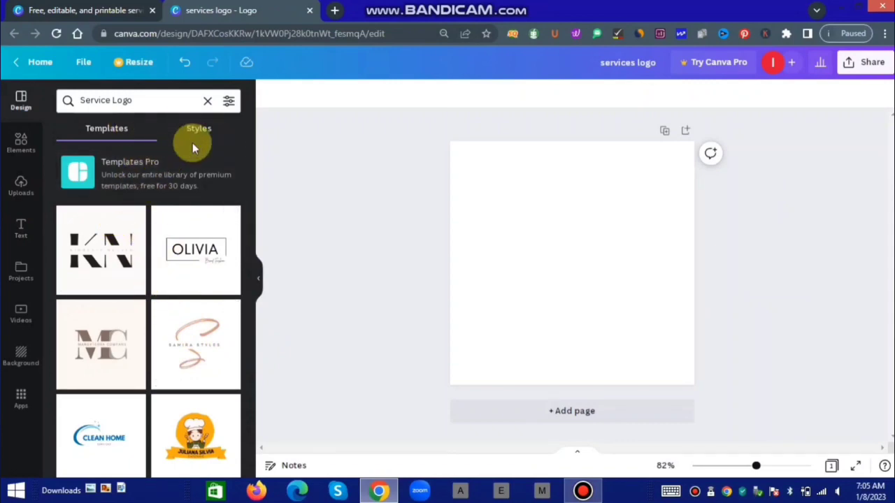
scroll(164, 329, "down", 6)
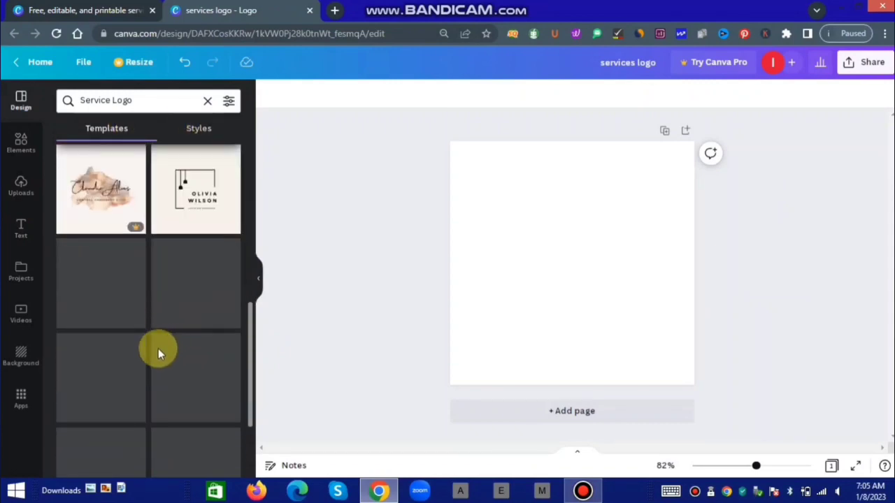
scroll(139, 328, "down", 2)
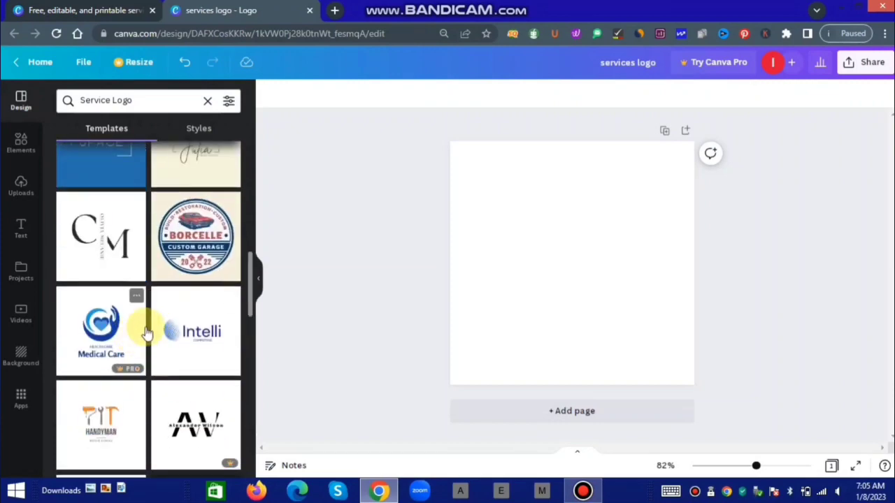
scroll(137, 363, "down", 3)
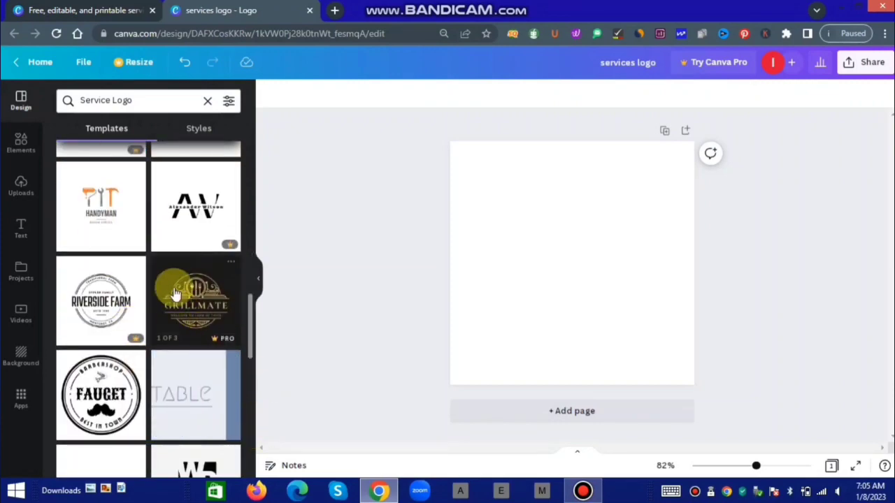
scroll(149, 315, "down", 3)
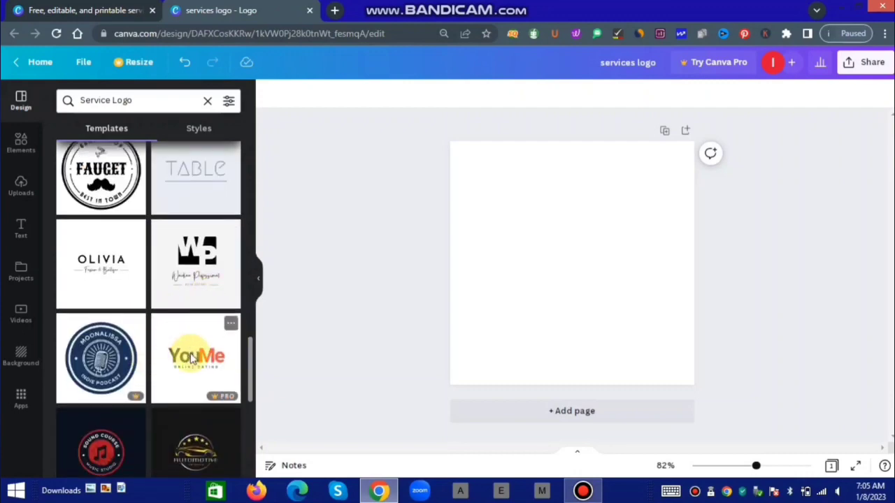
scroll(189, 364, "down", 3)
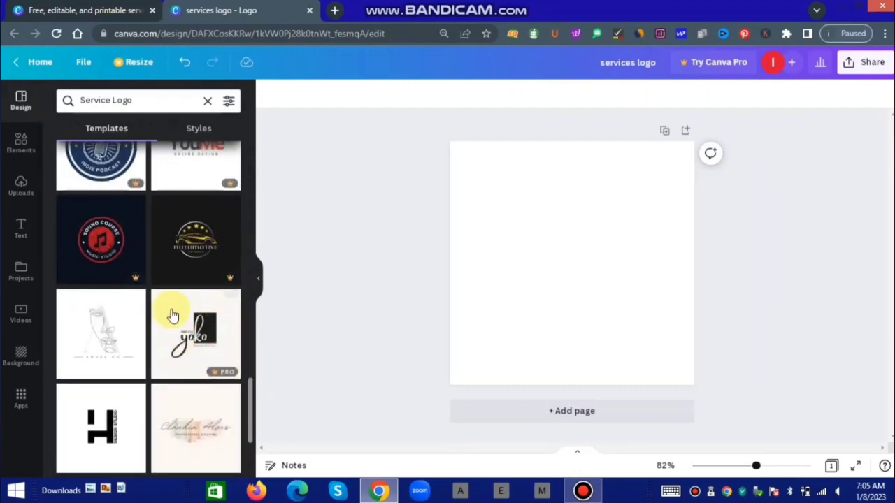
scroll(188, 358, "down", 3)
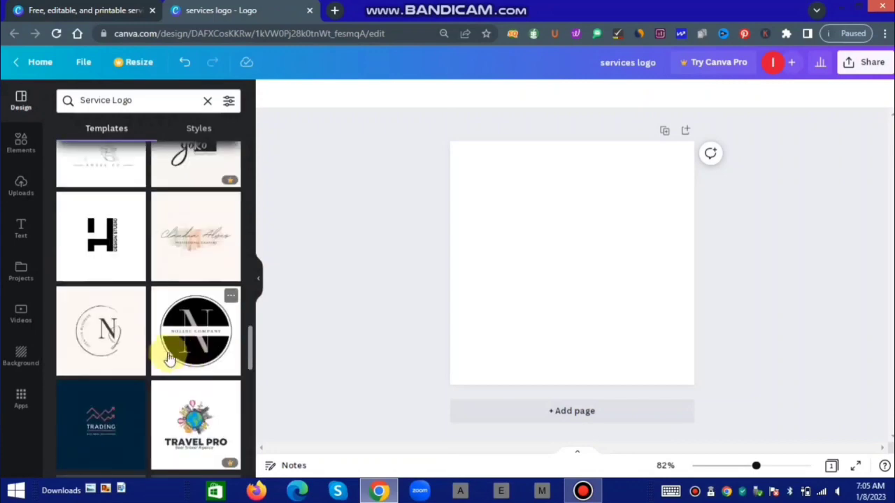
scroll(183, 380, "down", 3)
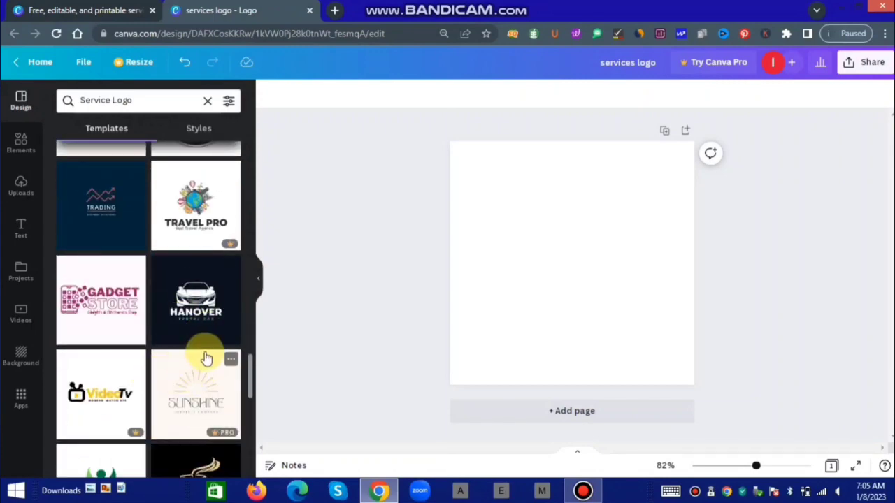
scroll(195, 378, "down", 3)
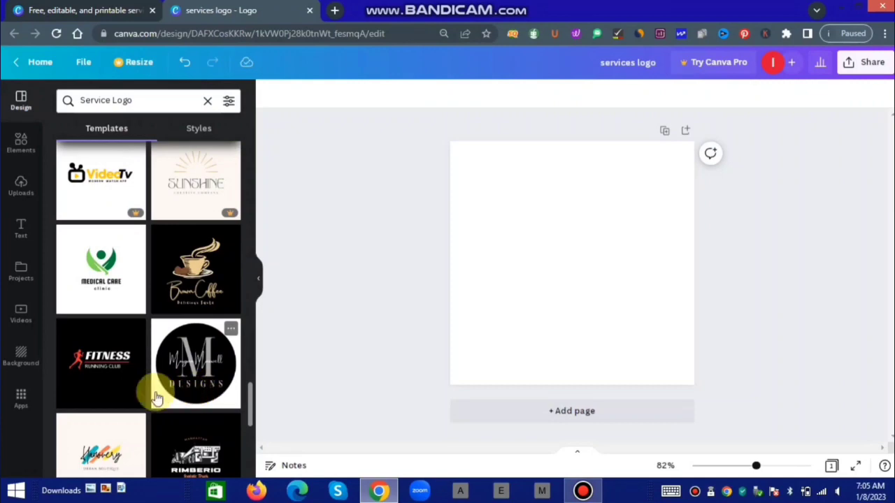
scroll(210, 359, "down", 4)
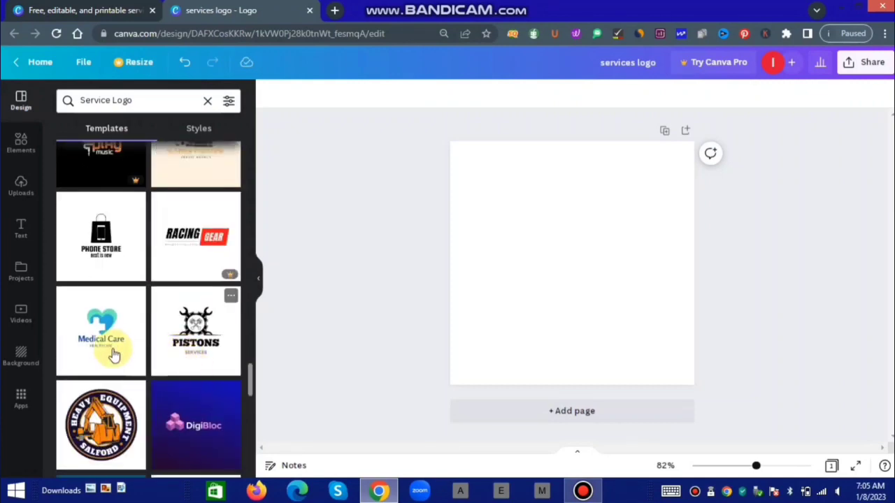
scroll(126, 343, "up", 5)
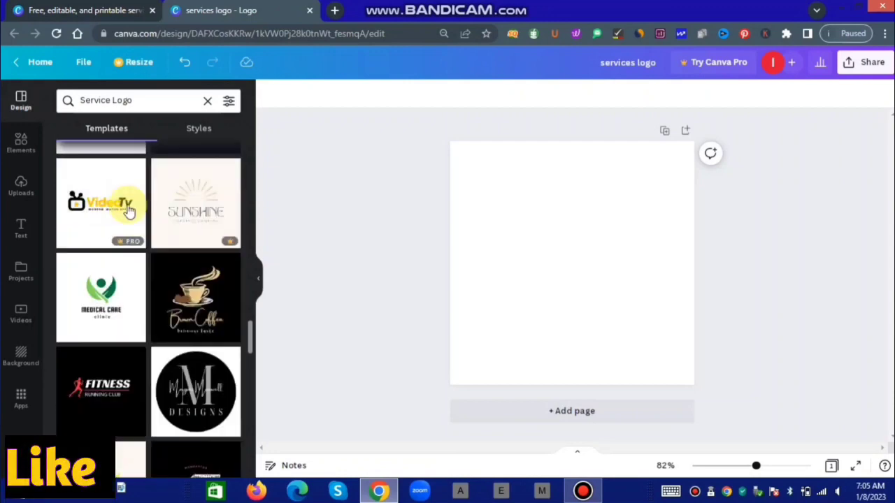
left_click(198, 126)
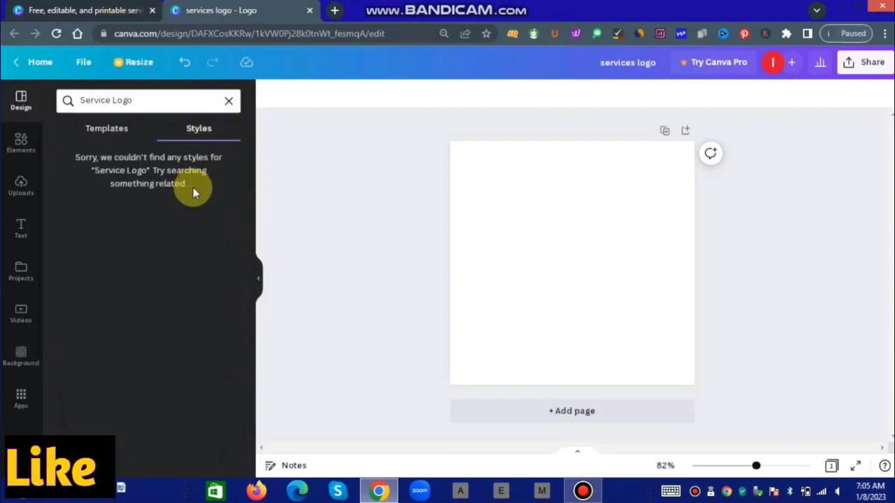
left_click(117, 130)
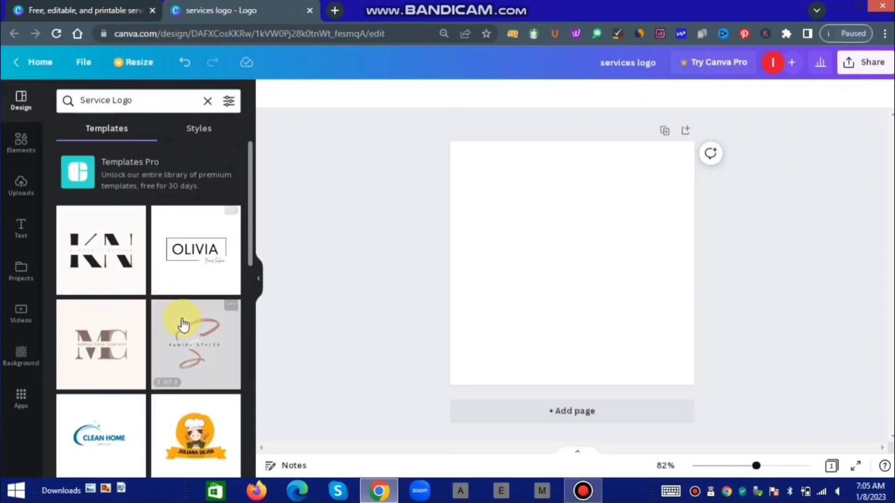
scroll(180, 322, "down", 6)
scroll(175, 328, "up", 3)
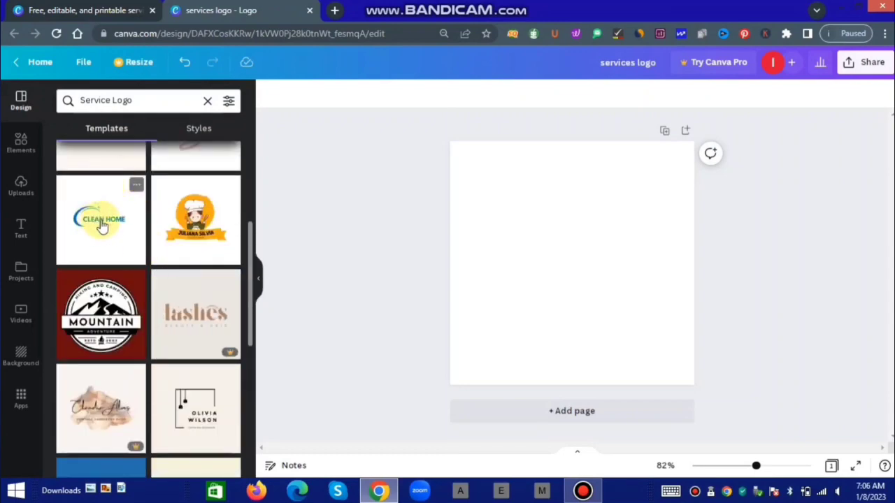
Apply the Clean Home template and select its CLEAN HOME heading text.
left_click(101, 225)
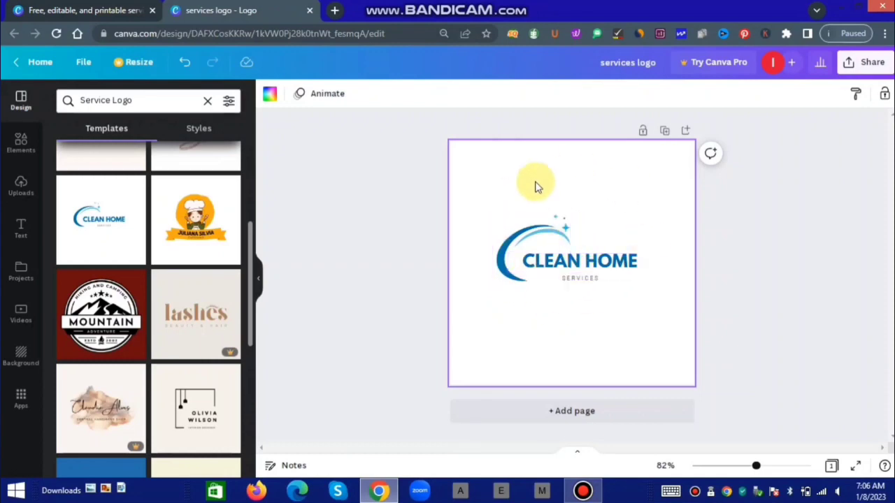
double_click(575, 266)
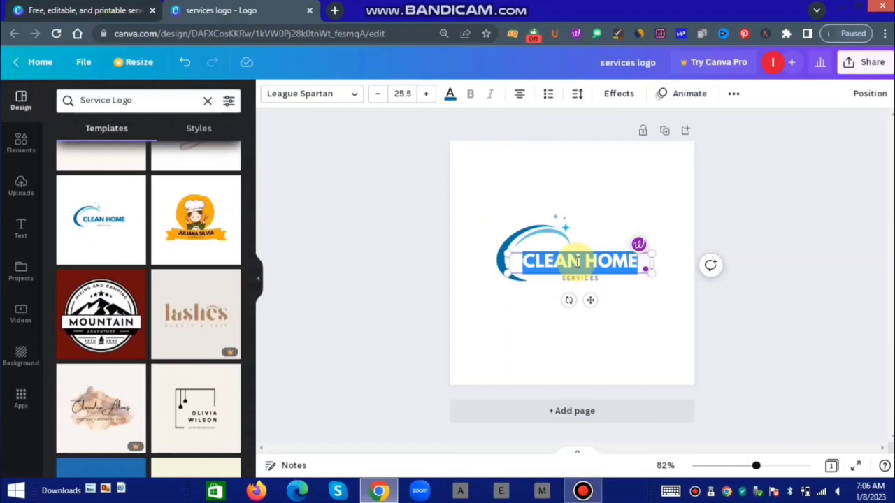
Replace the CLEAN HOME heading with IKHLAS.
key("BackSpace")
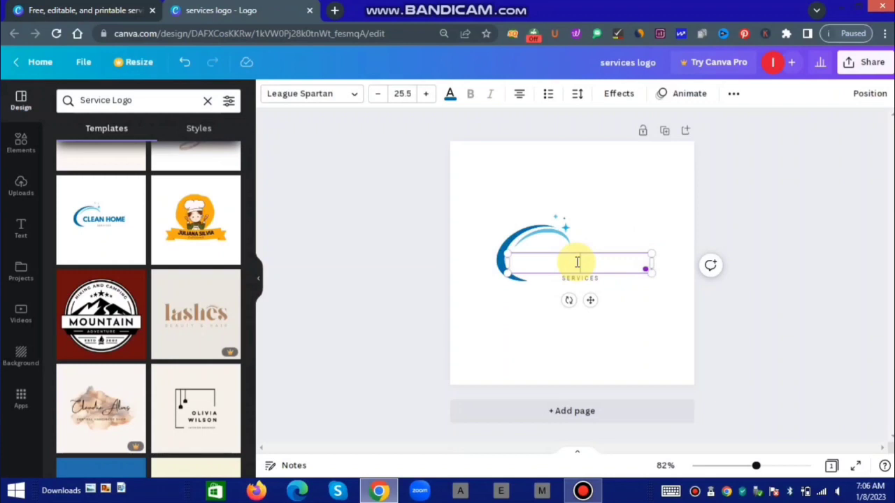
type("IKHLAS")
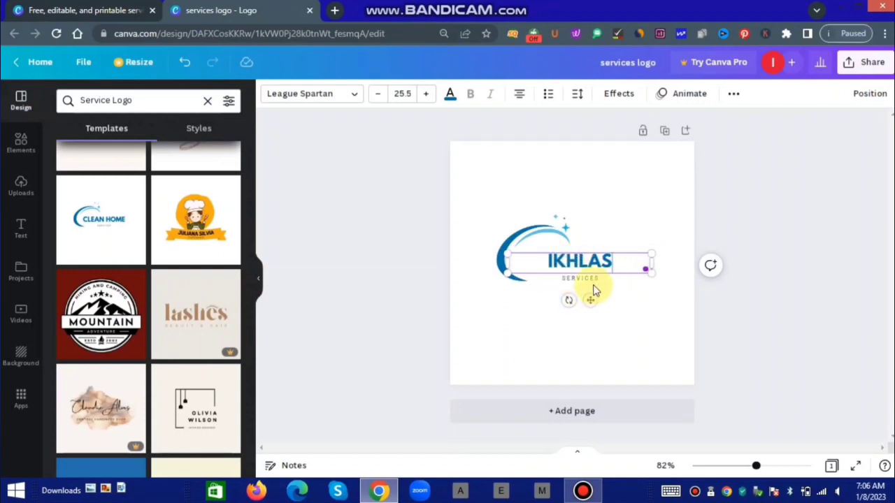
left_click(722, 299)
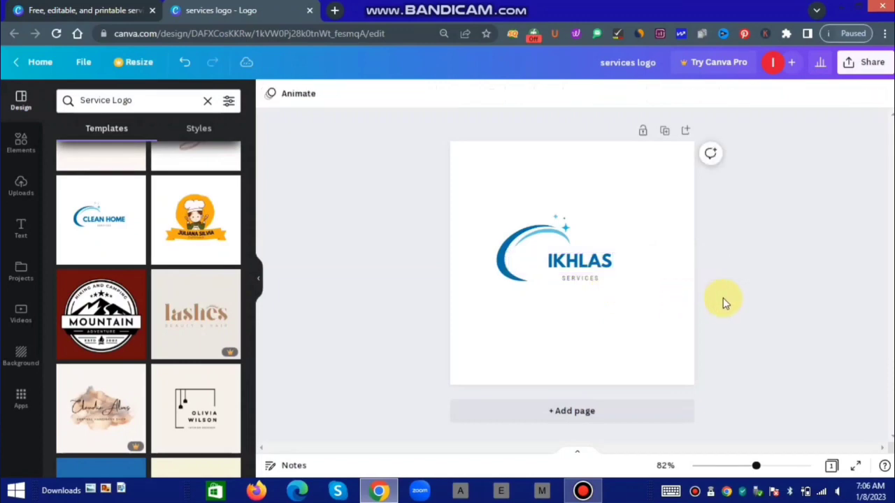
Recolour the swoosh's light blue part green, after trying and undoing yellow.
left_click(554, 238)
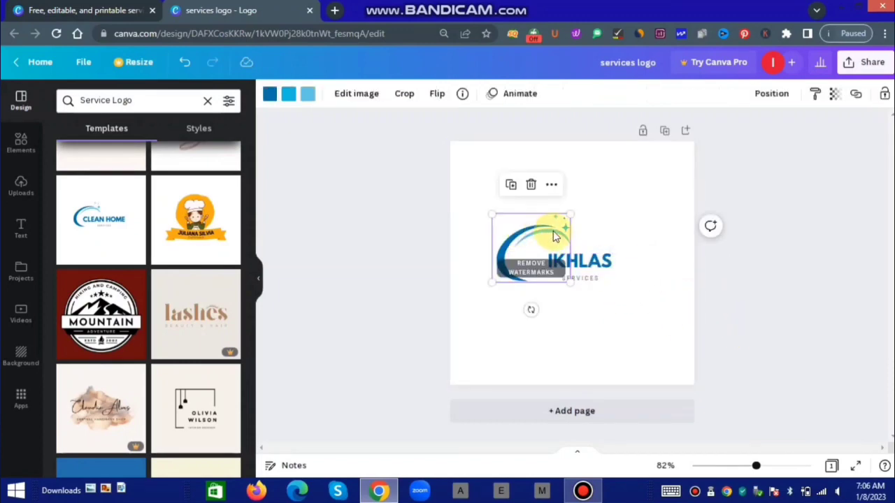
double_click(553, 235)
left_click(445, 216)
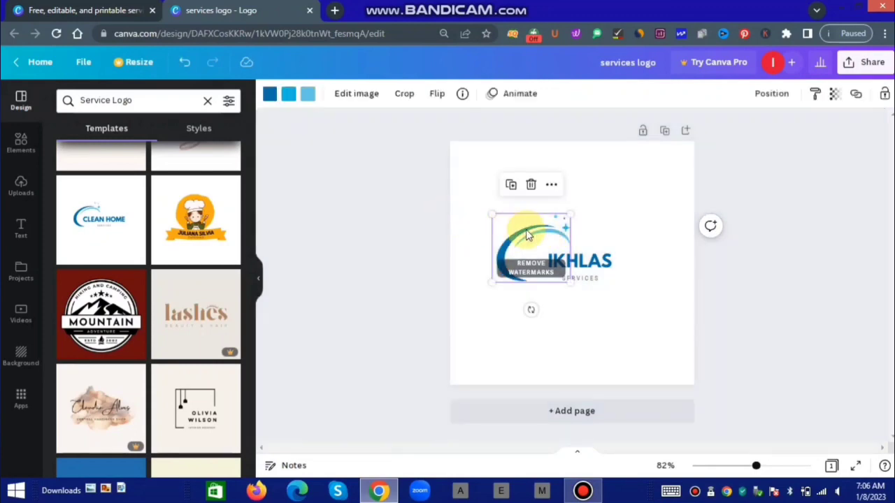
left_click(268, 96)
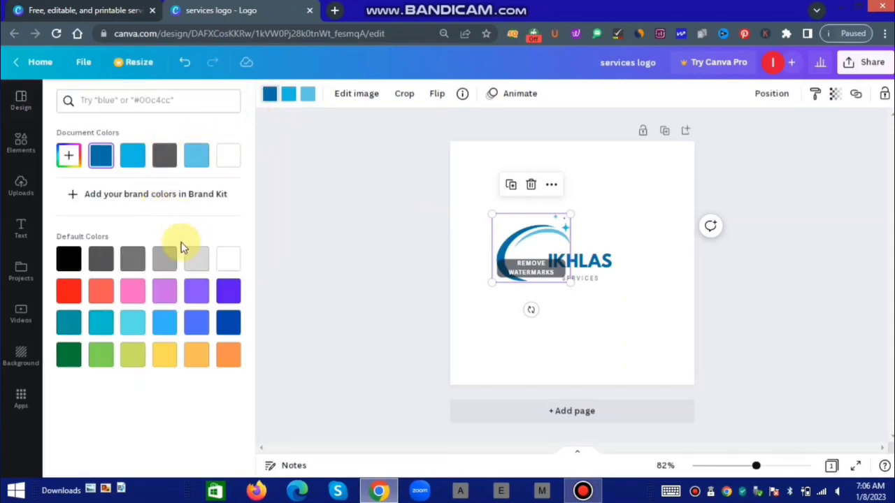
left_click(166, 358)
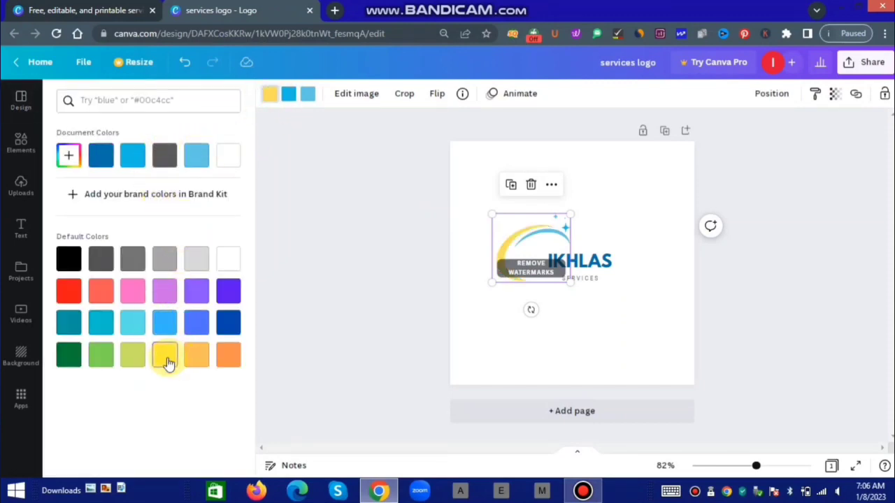
key("ctrl+z")
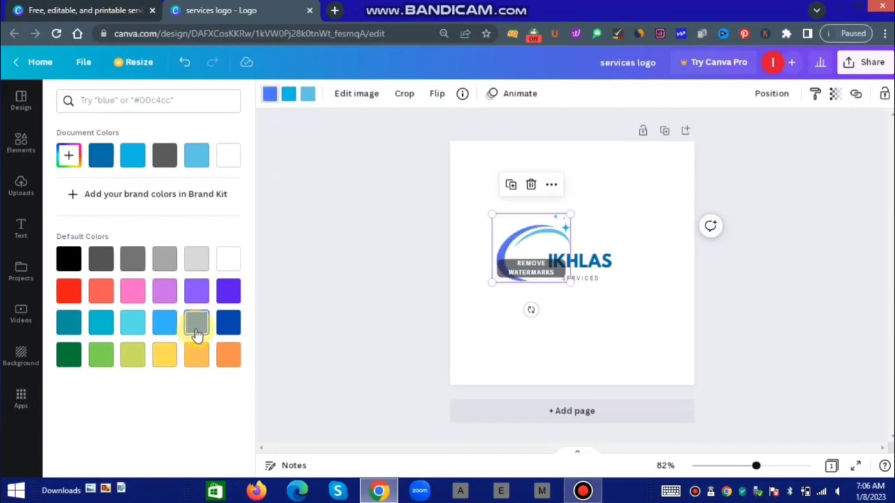
left_click(288, 95)
left_click(288, 95)
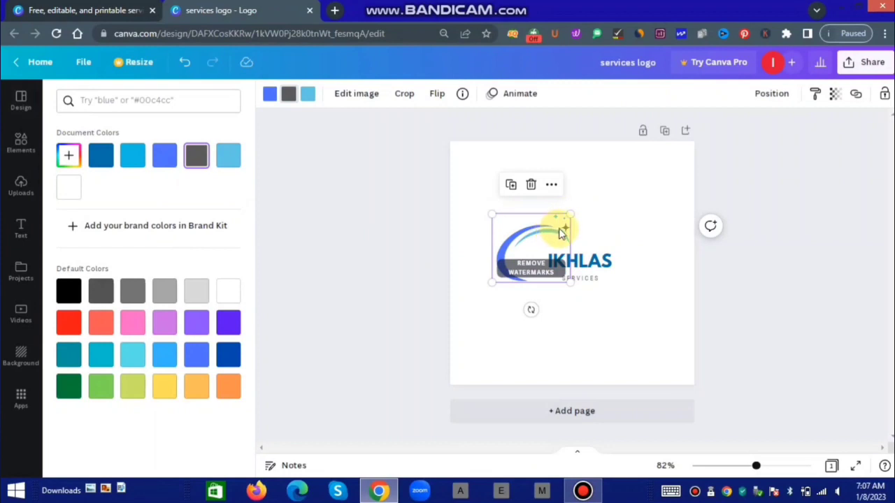
left_click(315, 98)
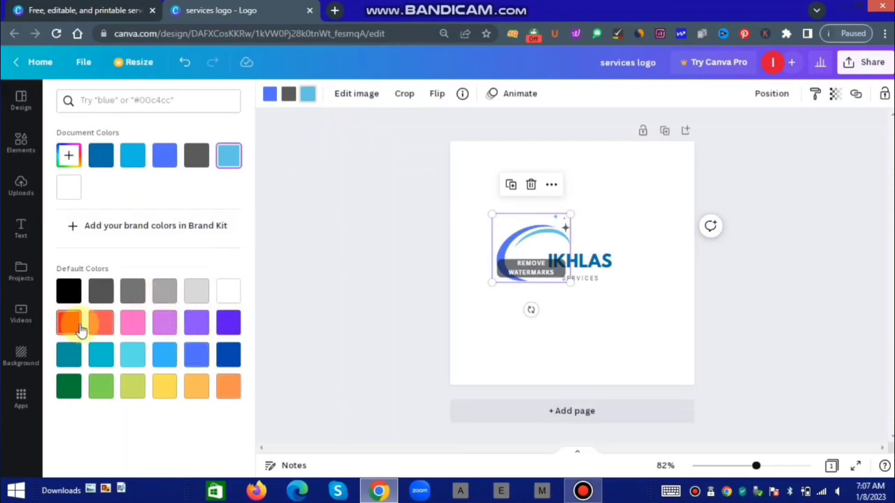
left_click(98, 389)
key("Escape")
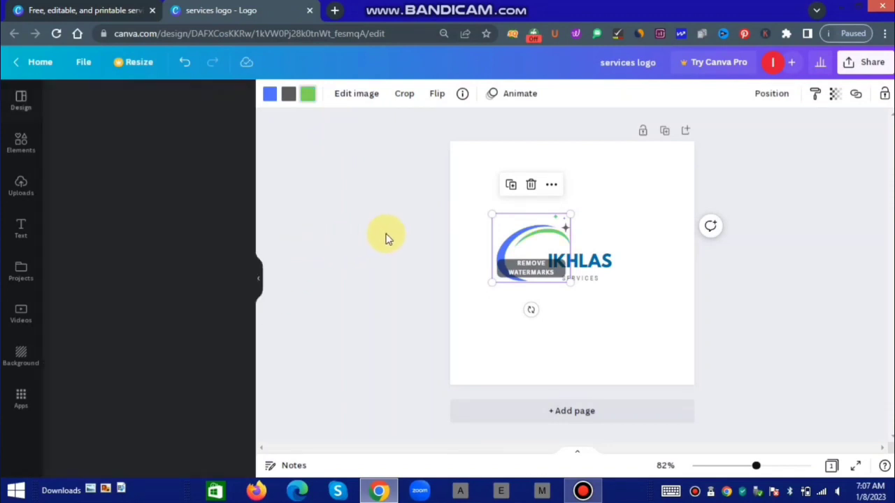
left_click(464, 320)
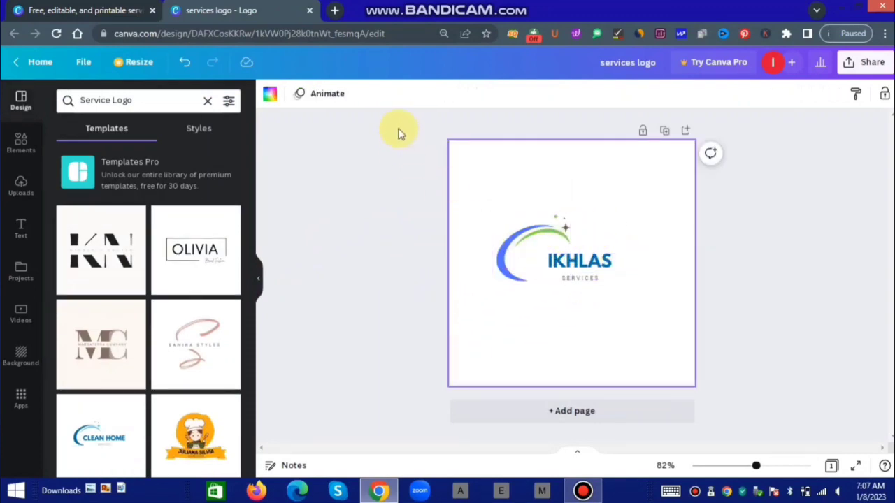
Make the swoosh's grey sparkle star dark blue instead of yellow.
left_click(526, 259)
left_click(545, 242)
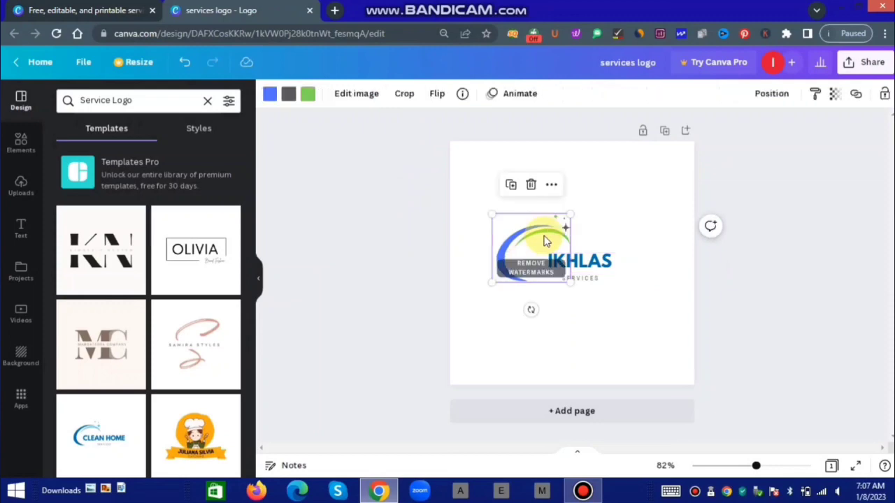
left_click(291, 97)
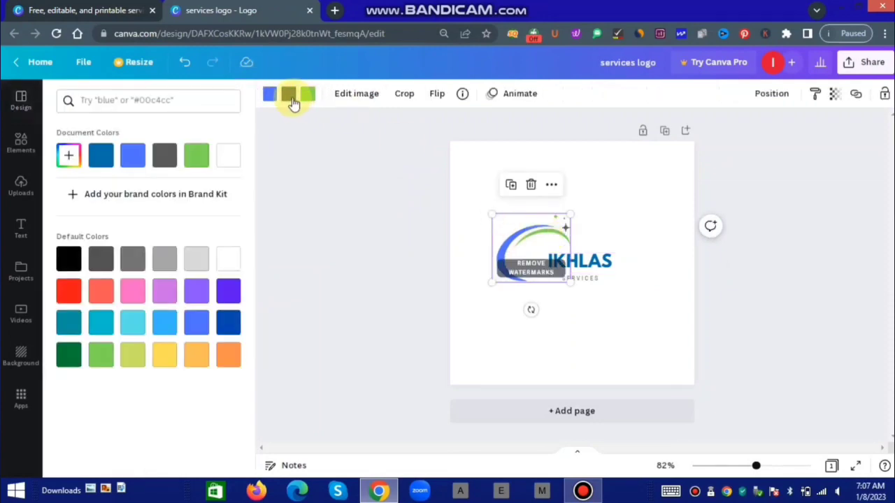
left_click(165, 362)
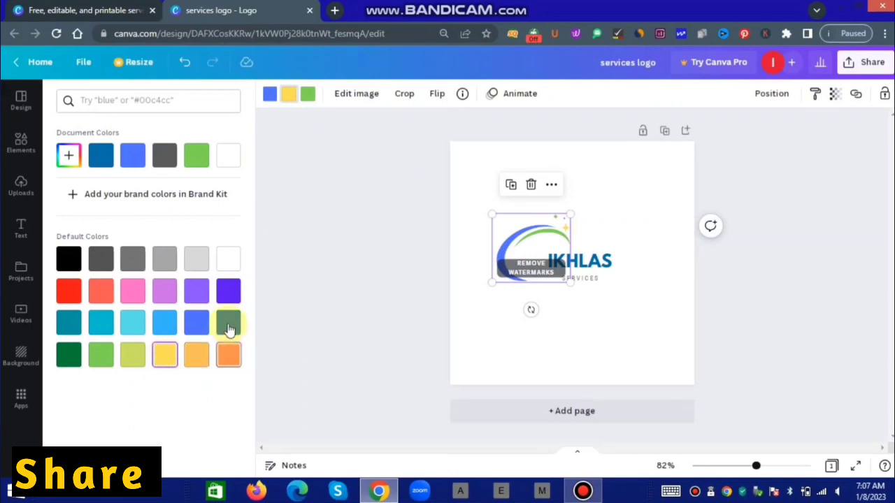
left_click(432, 329)
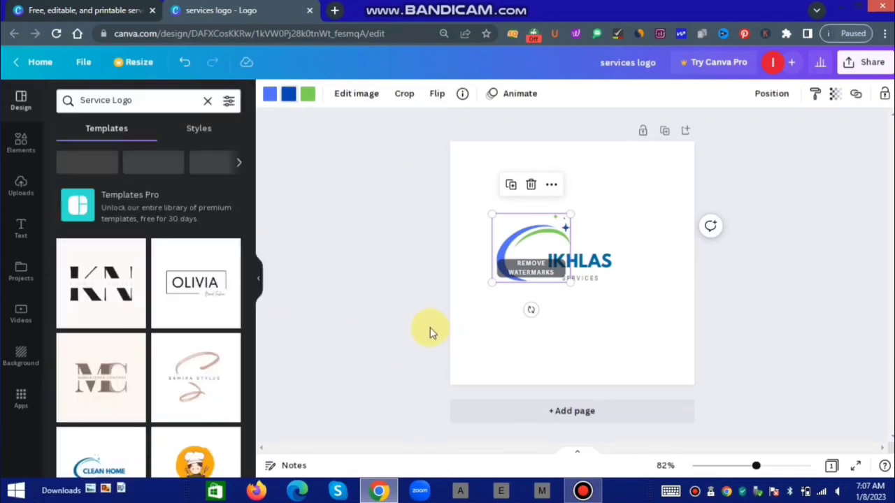
left_click(413, 325)
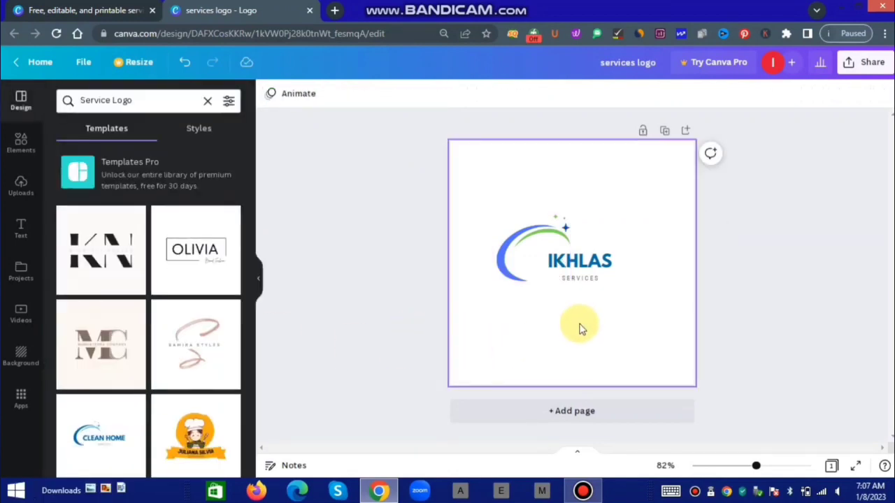
left_click(596, 283)
Retype the SERVICES subtitle as 'IKHLAS DIGISKILLS ACAEMY' across two lines.
double_click(598, 283)
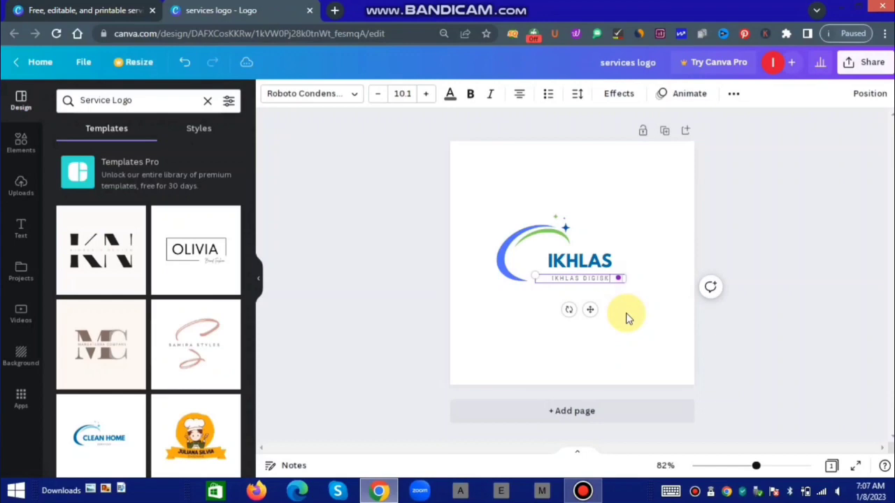
type("ACA")
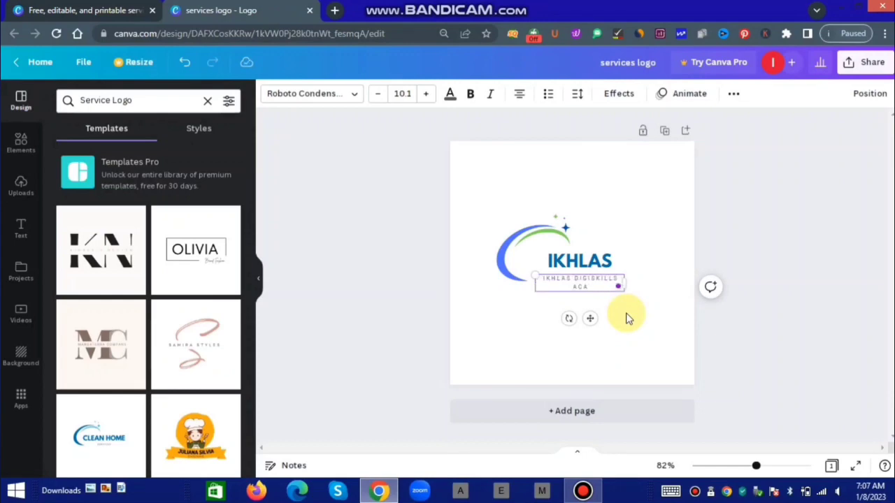
key("BackSpace")
key("BackSpace")
key("BackSpace")
key("BackSpace")
type("ACA")
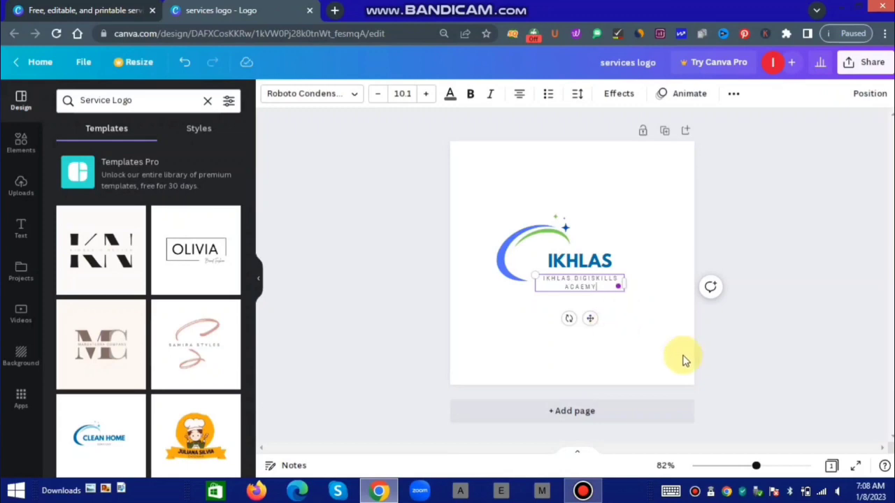
left_click(773, 349)
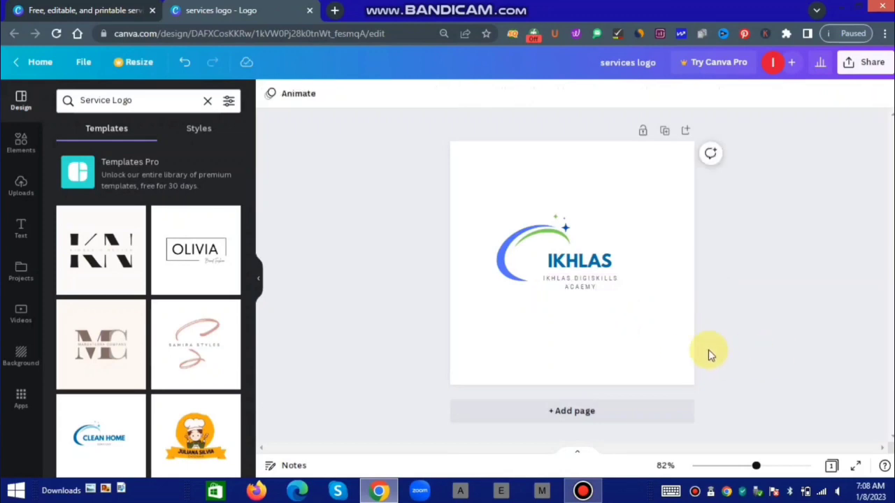
Widen the IKHLAS DIGISKILLS subtitle box so its text fits on one line.
left_click(577, 285)
left_click(653, 291)
left_click(615, 285)
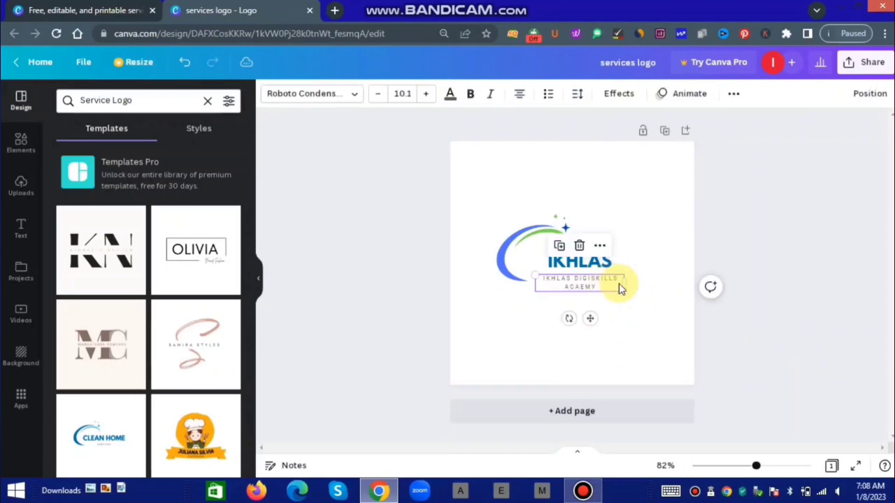
left_click_drag(625, 282, 653, 278)
Make the subtitle bold and settle its font size at 10.1 after trying 11.1, 14.1 and 9.1.
double_click(606, 280)
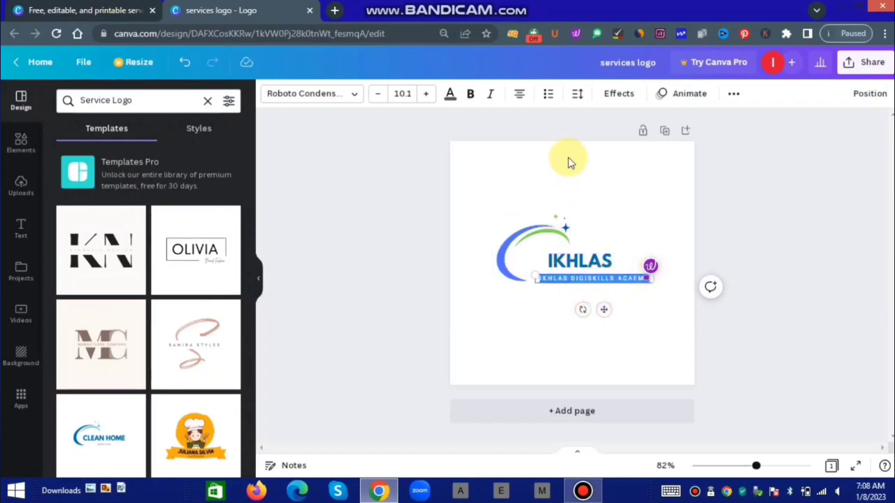
left_click(470, 98)
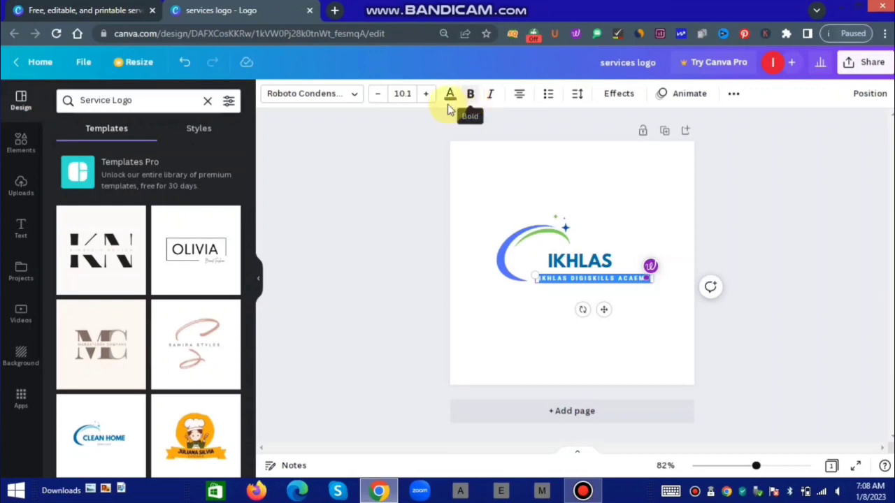
left_click(425, 95)
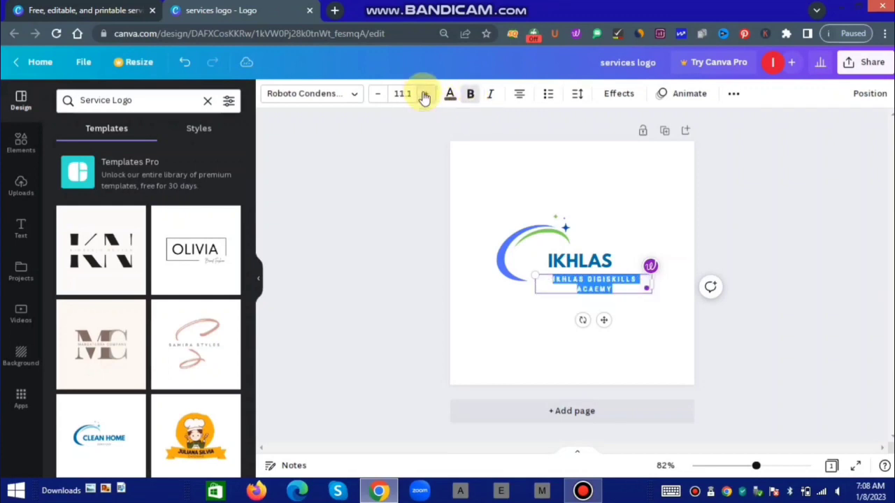
left_click(377, 94)
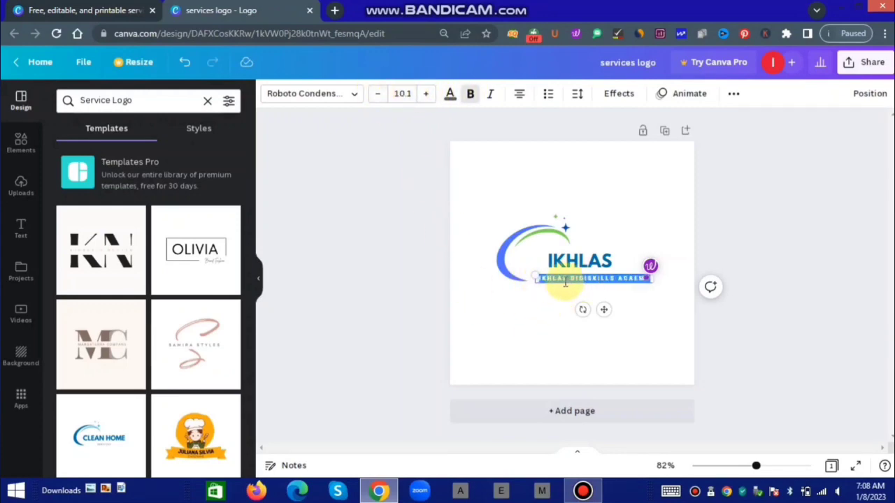
left_click(428, 98)
left_click(427, 98)
left_click(427, 98)
left_click(427, 97)
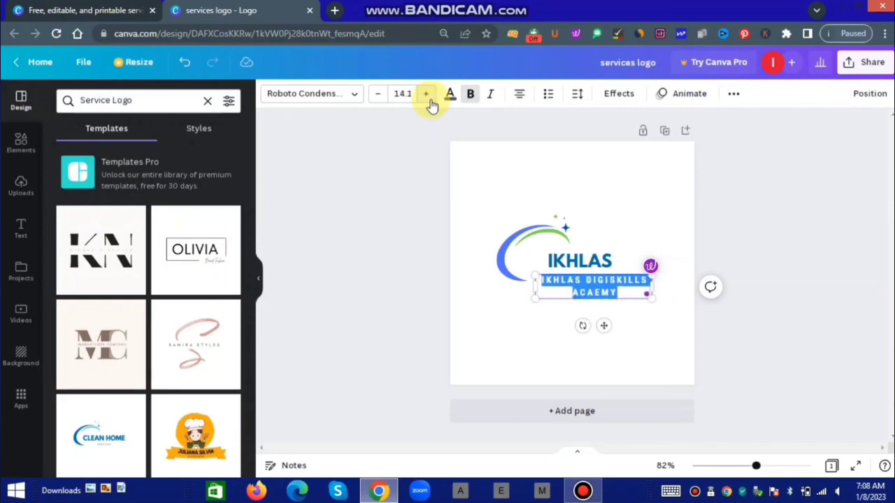
left_click(379, 98)
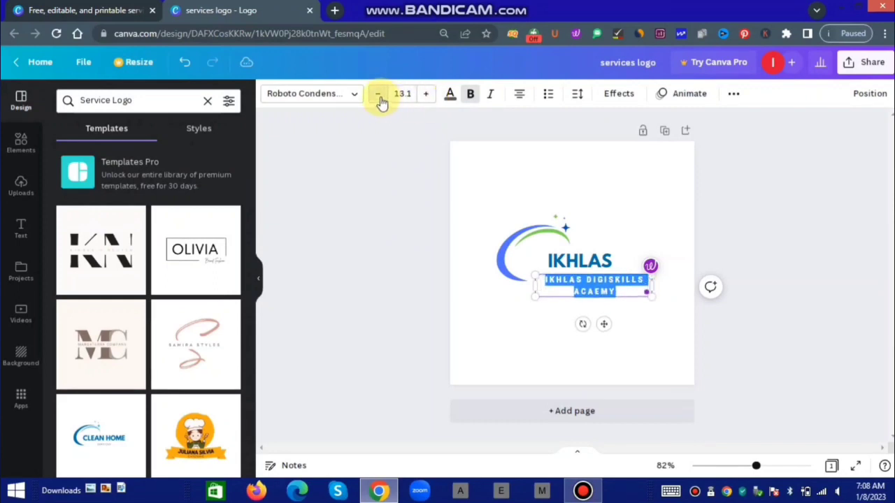
left_click(378, 97)
left_click(379, 98)
left_click(379, 98)
left_click(379, 98)
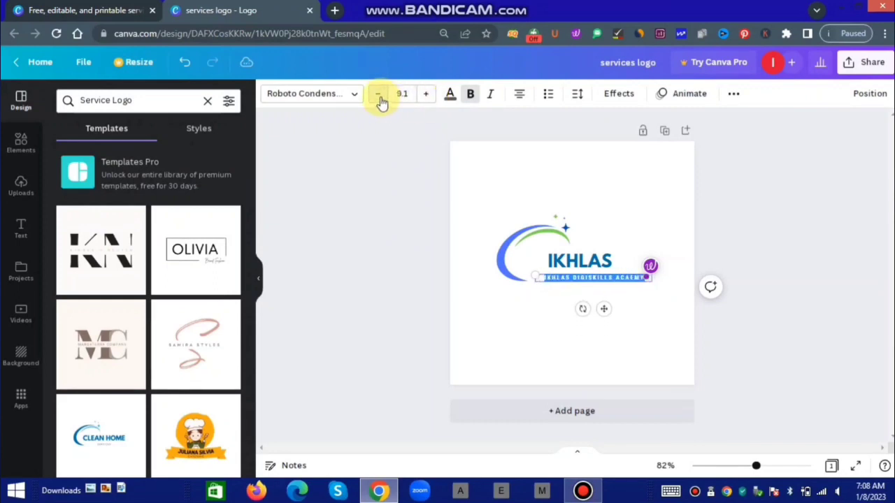
left_click(426, 98)
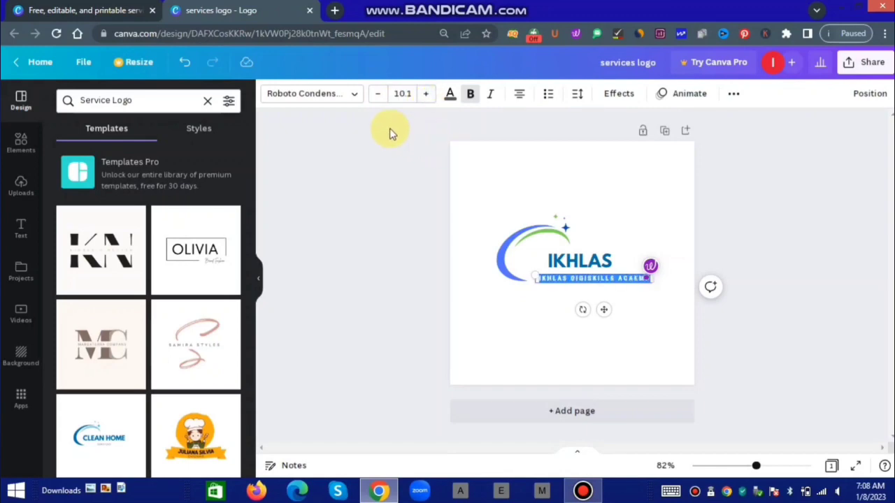
Change the subtitle's font to Gagalin.
left_click(335, 94)
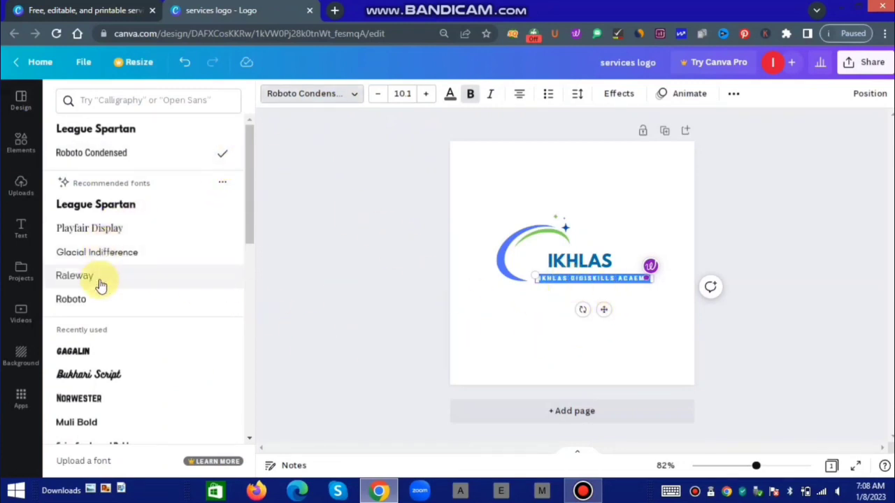
scroll(116, 313, "down", 3)
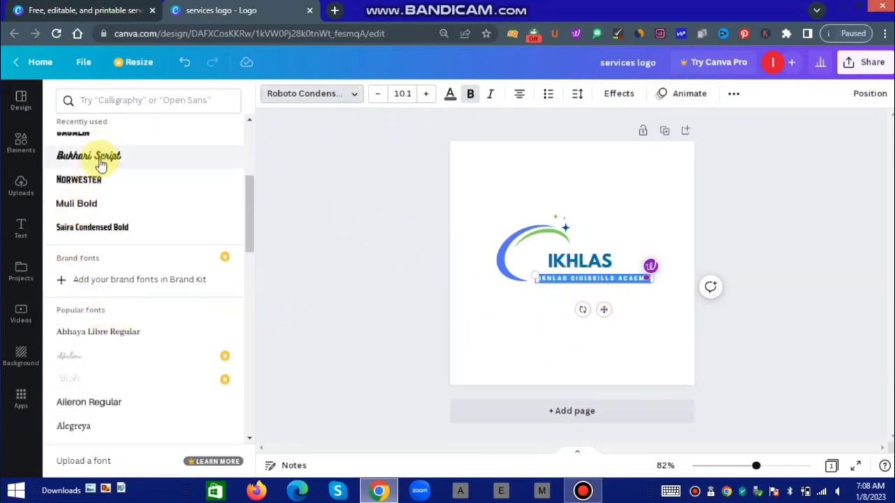
scroll(140, 231, "up", 3)
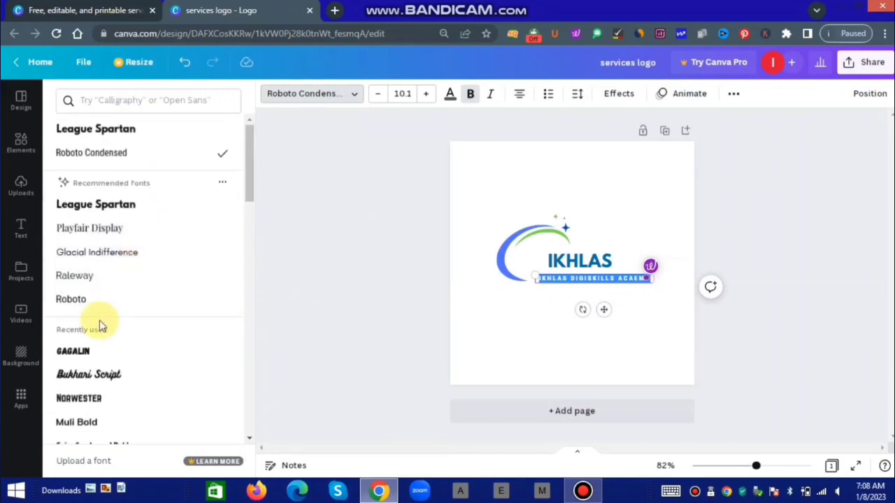
left_click(89, 355)
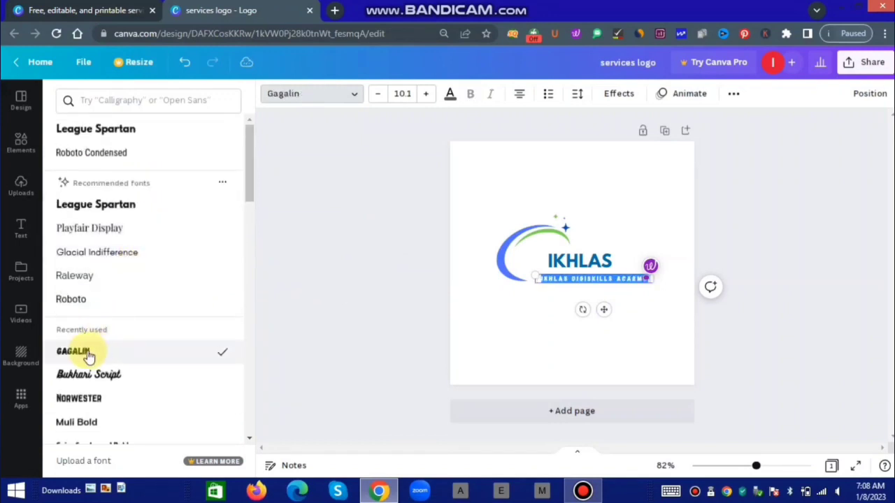
left_click(555, 331)
left_click(573, 265)
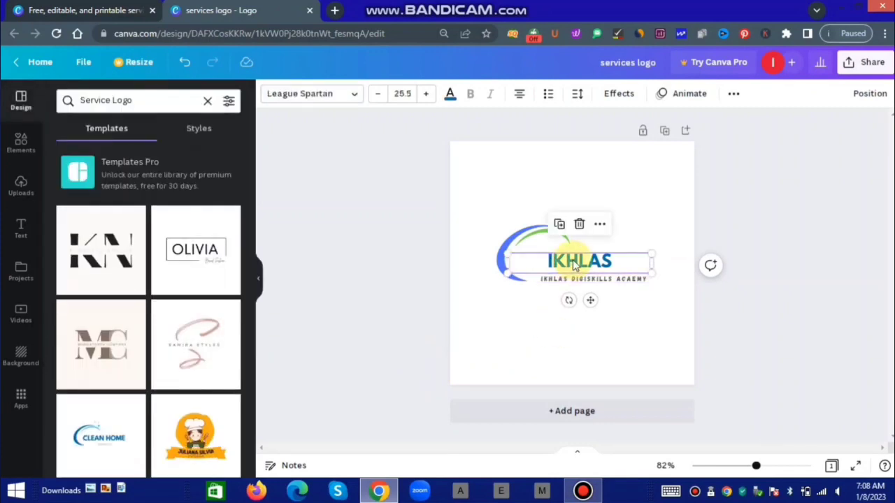
Switch the IKHLAS title to the Bukhari Script font.
double_click(573, 258)
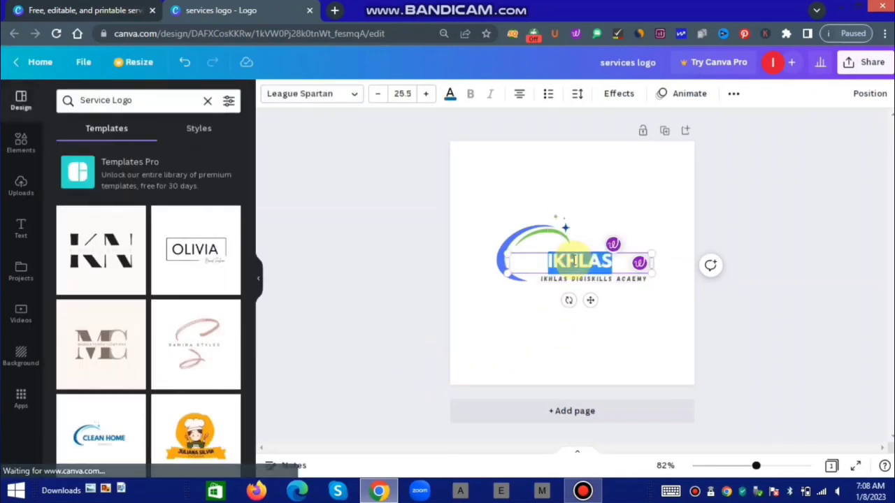
left_click(347, 96)
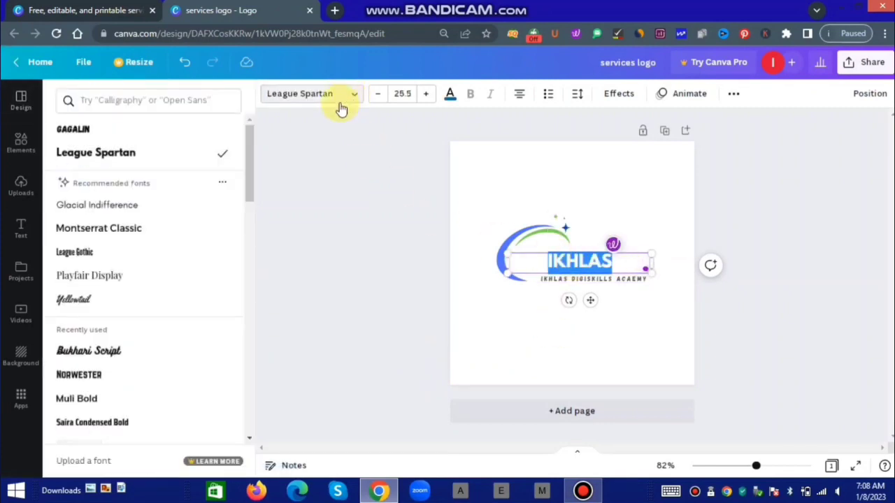
left_click(98, 352)
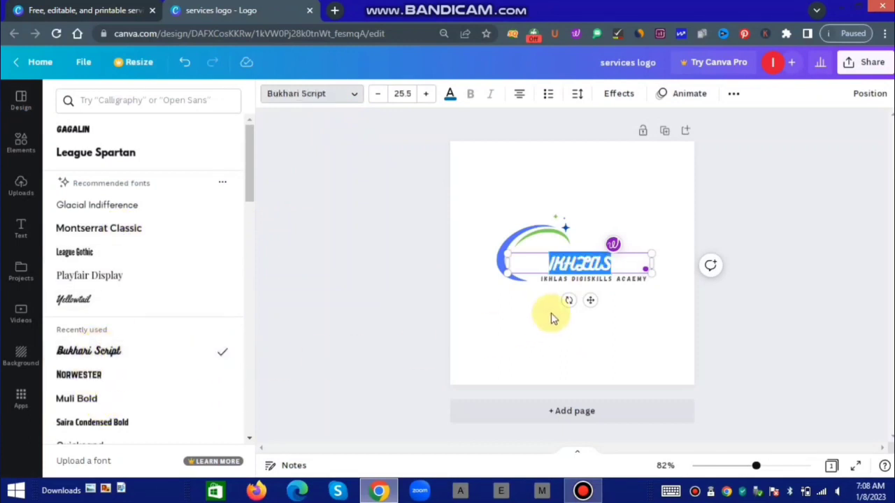
left_click(617, 314)
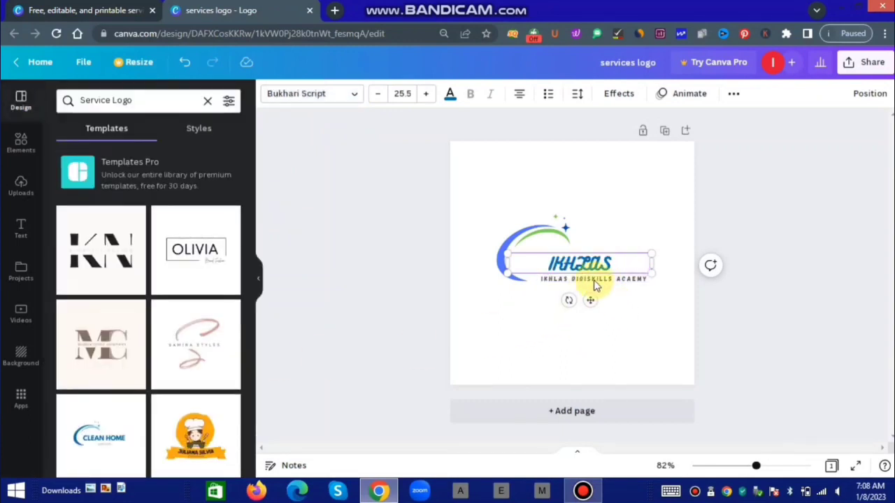
left_click(611, 321)
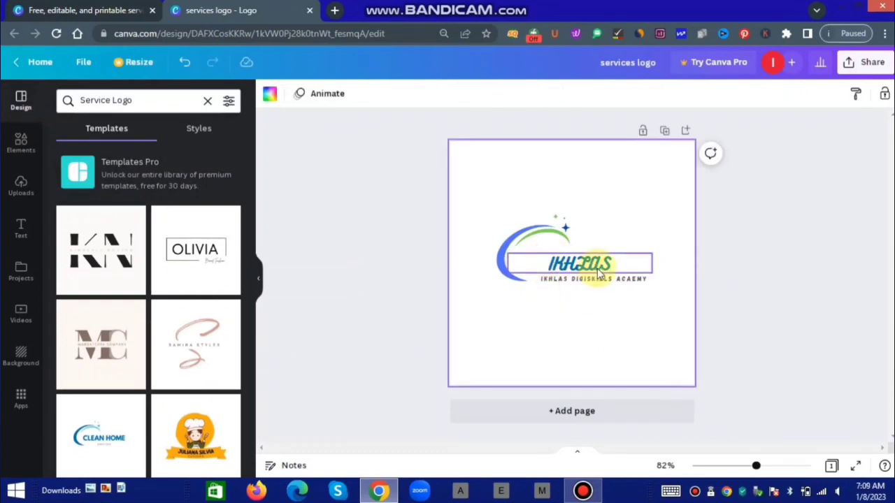
Colour the IKHLAS title black after briefly trying grey.
left_click(571, 262)
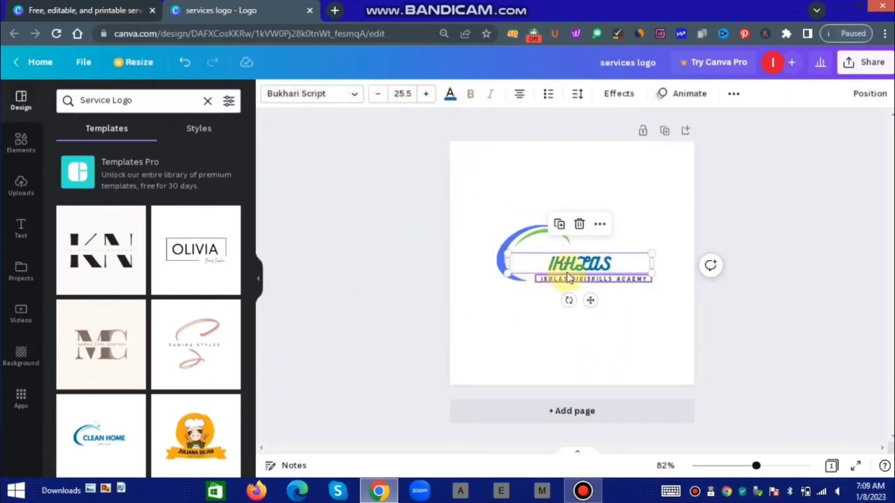
double_click(604, 266)
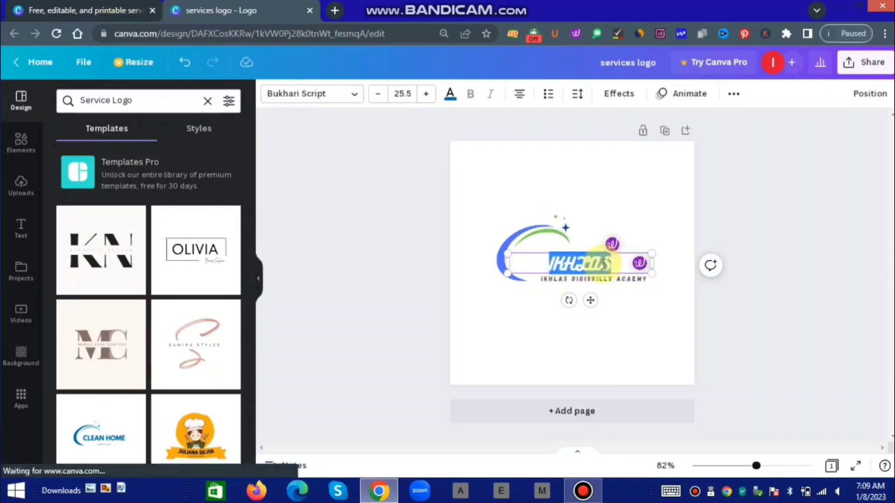
left_click(450, 97)
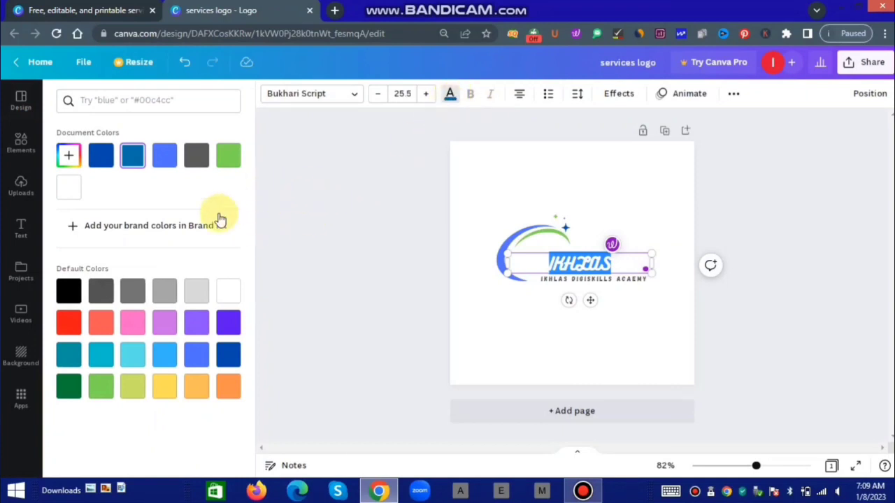
left_click(199, 156)
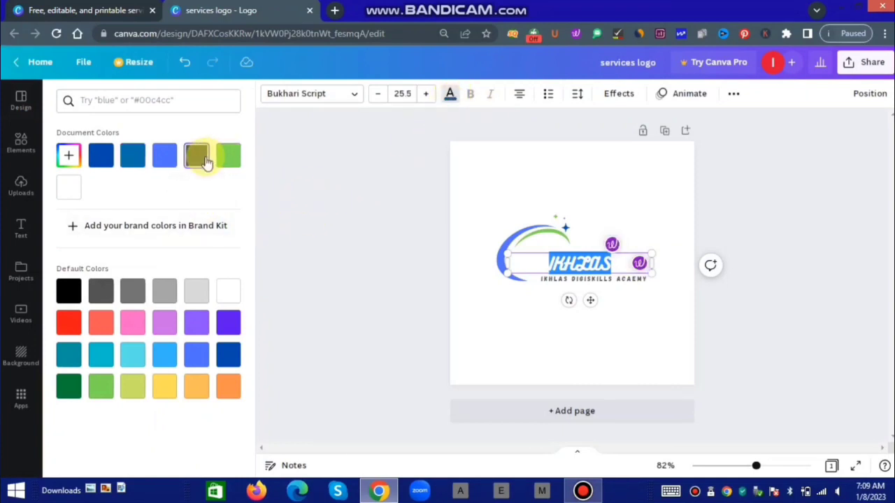
left_click(537, 328)
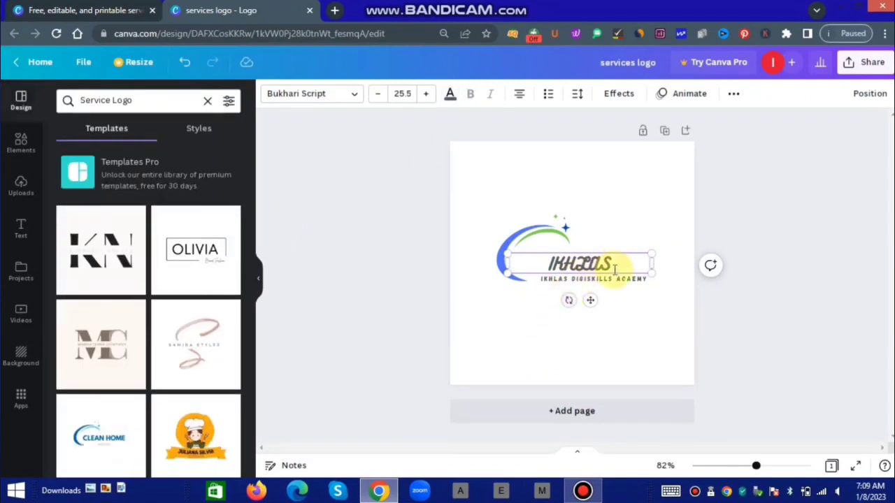
left_click(617, 268)
left_click_drag(616, 269, 544, 259)
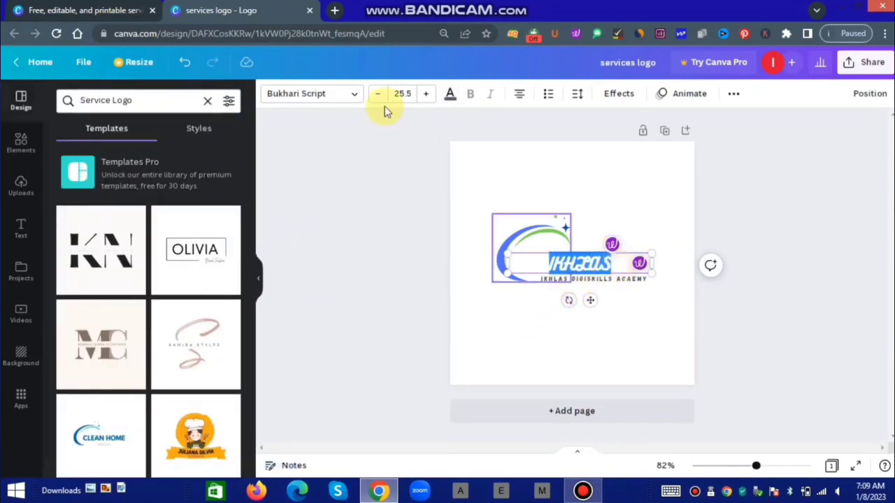
left_click(450, 95)
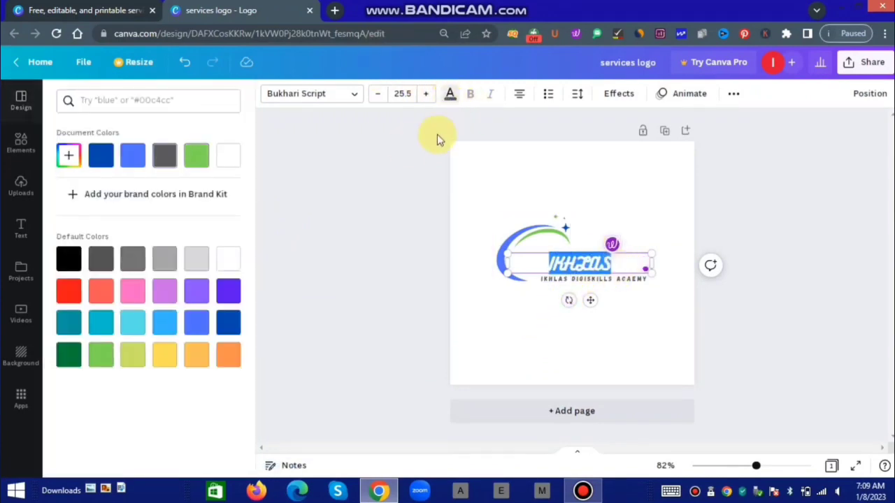
left_click(65, 261)
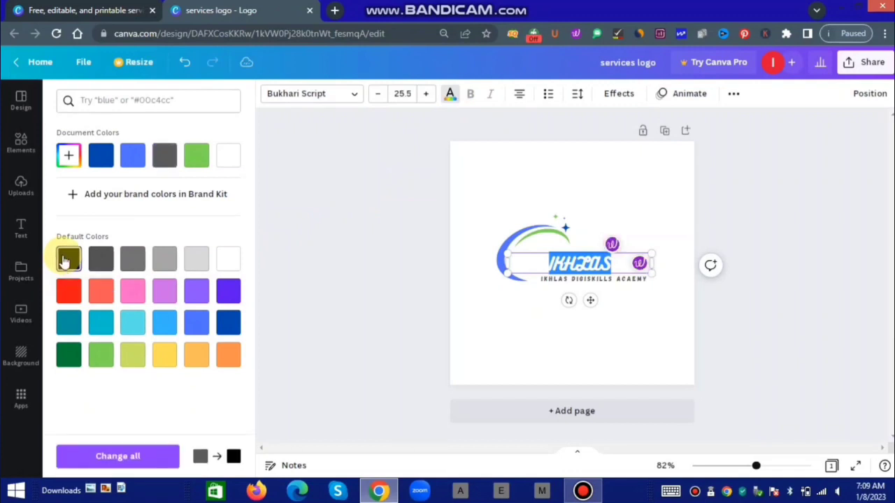
left_click(508, 337)
left_click(507, 335)
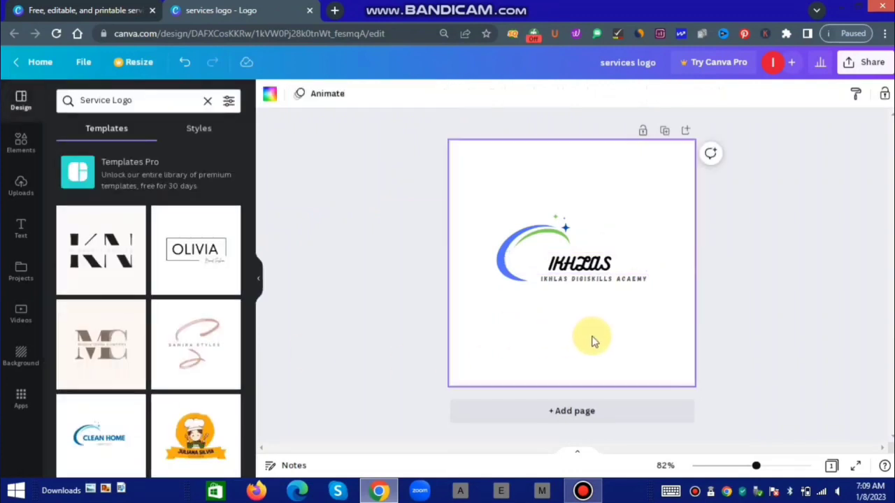
Colour the IKHLAS DIGISKILLS tagline cobalt blue.
left_click(584, 285)
double_click(584, 285)
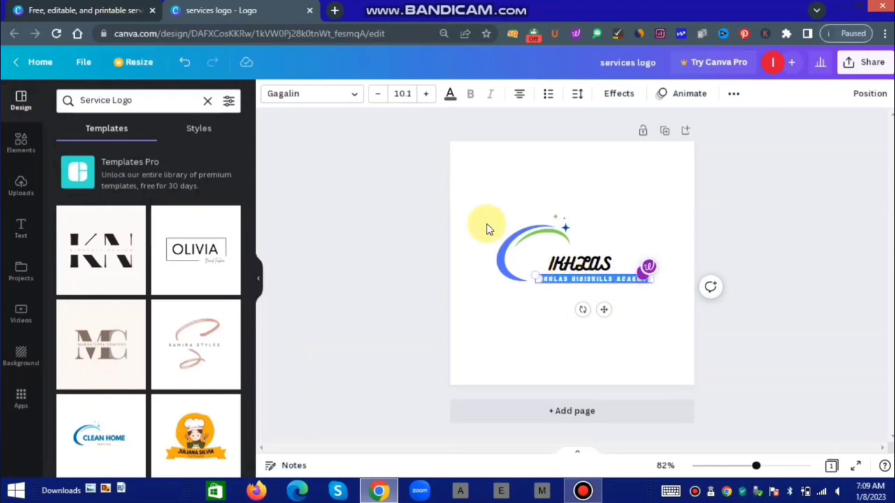
left_click(451, 94)
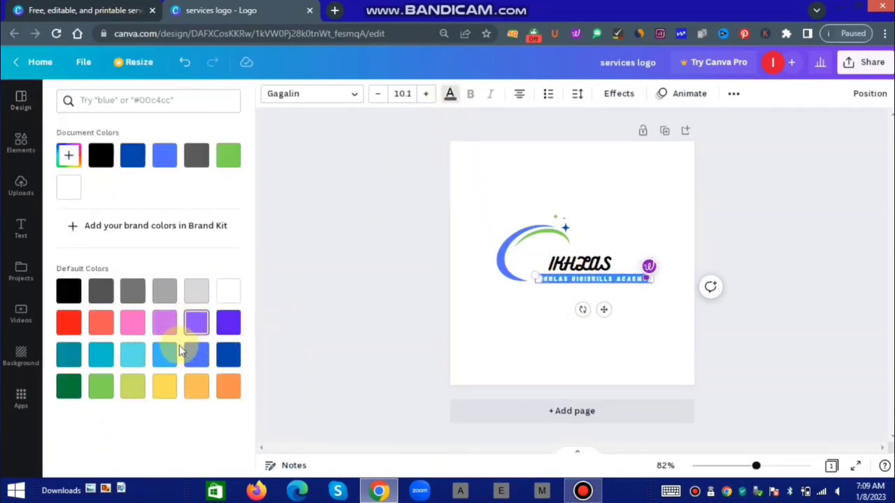
left_click(231, 355)
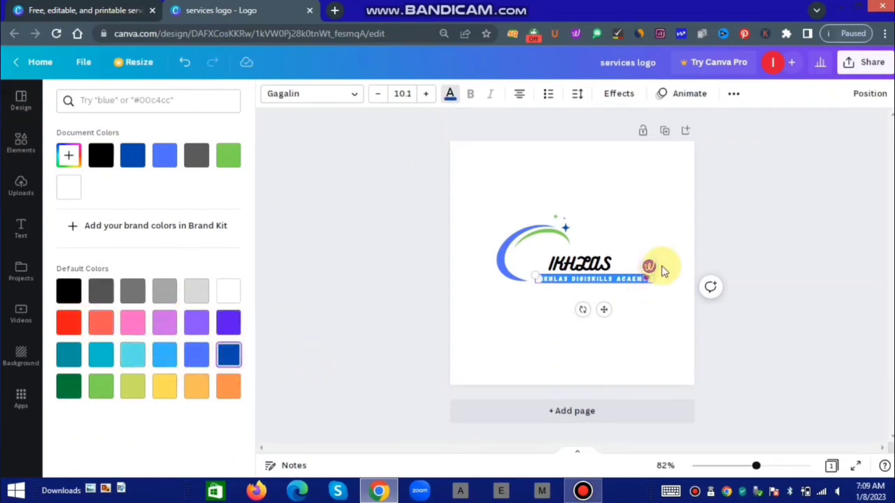
left_click(558, 306)
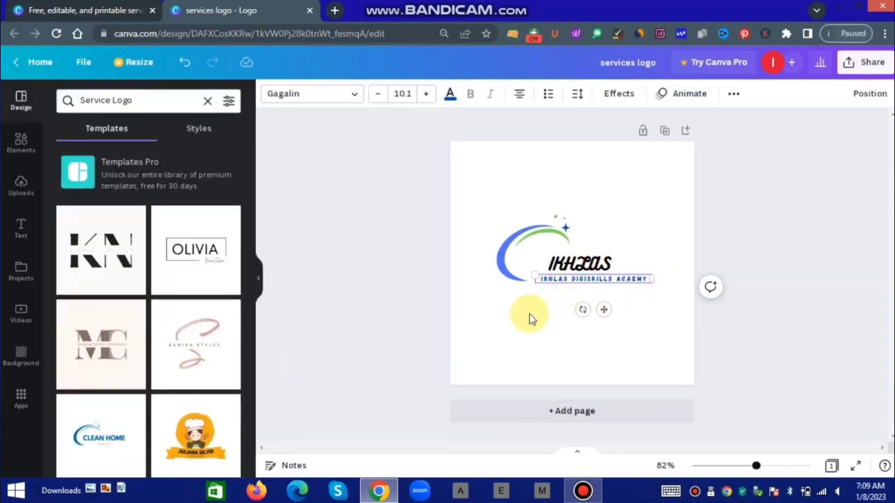
left_click(530, 319)
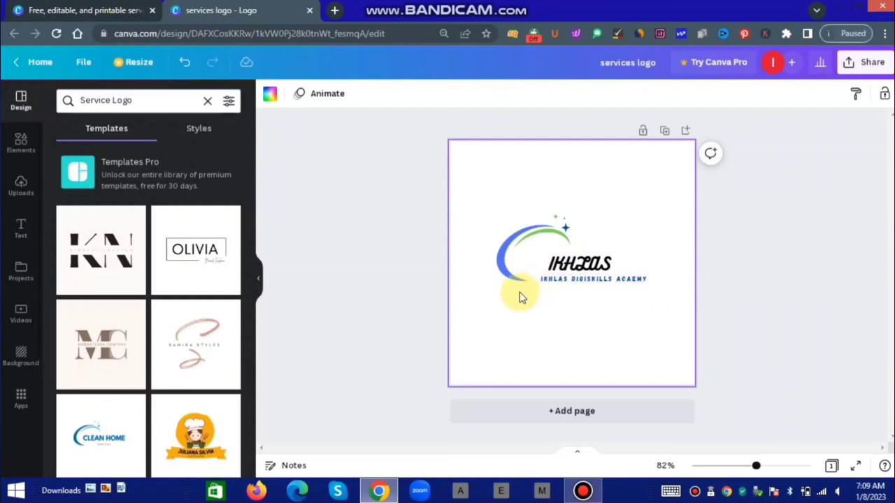
left_click(591, 281)
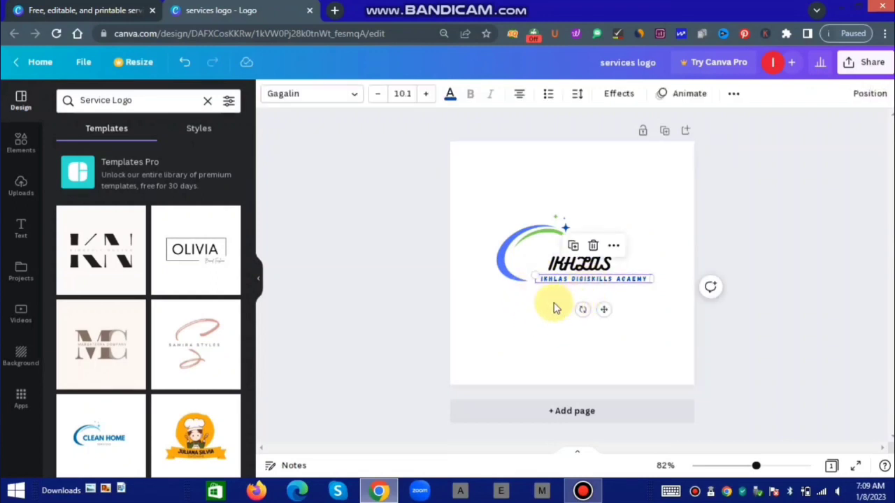
left_click(615, 222)
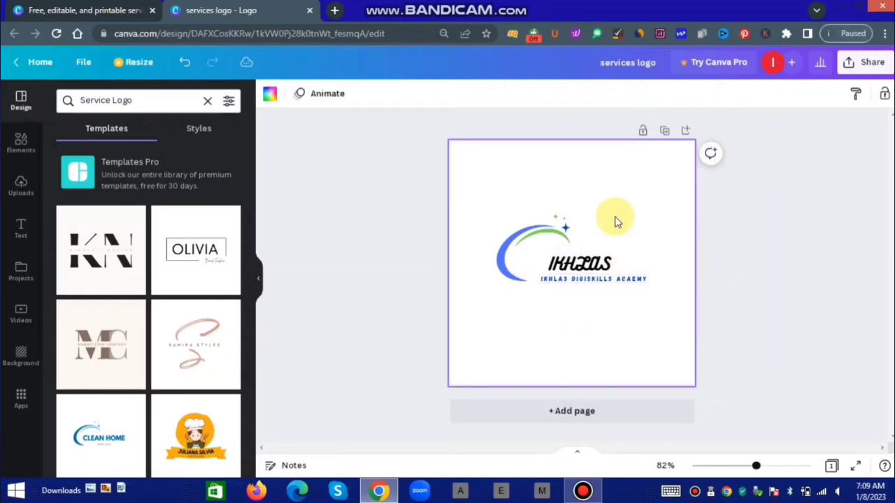
left_click(636, 260)
left_click(627, 225)
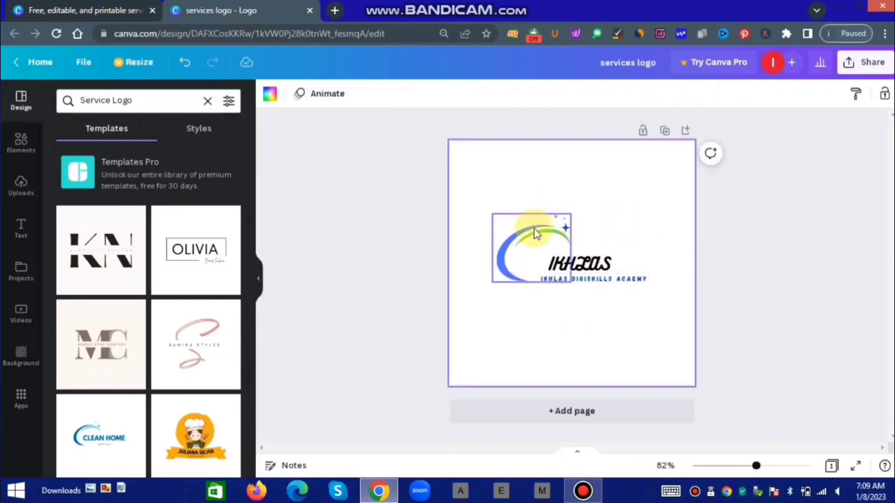
left_click_drag(535, 234, 532, 232)
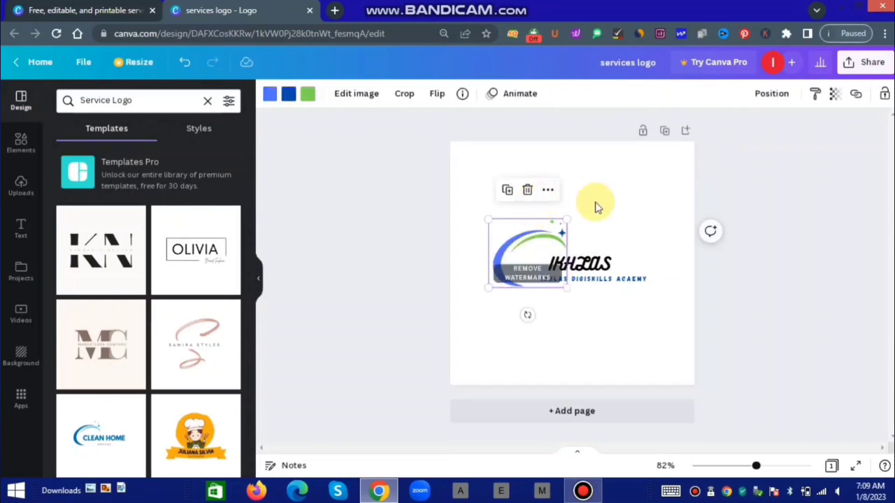
left_click(641, 134)
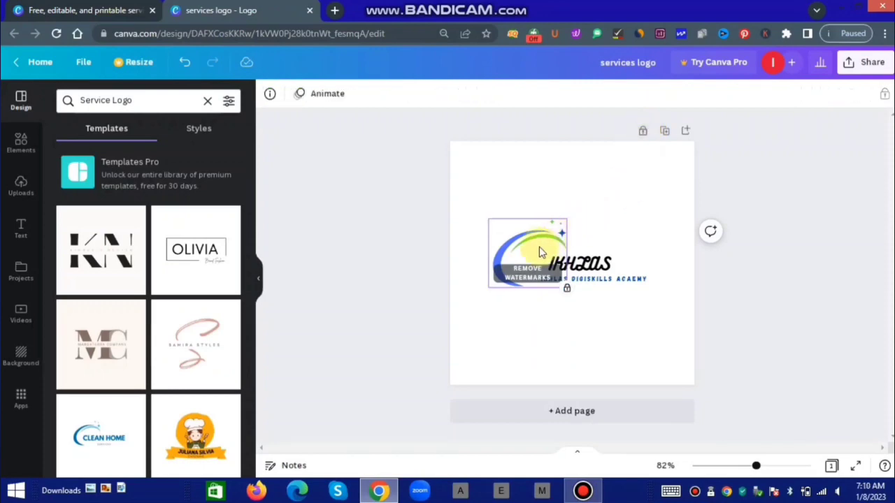
left_click(663, 208)
left_click(521, 246)
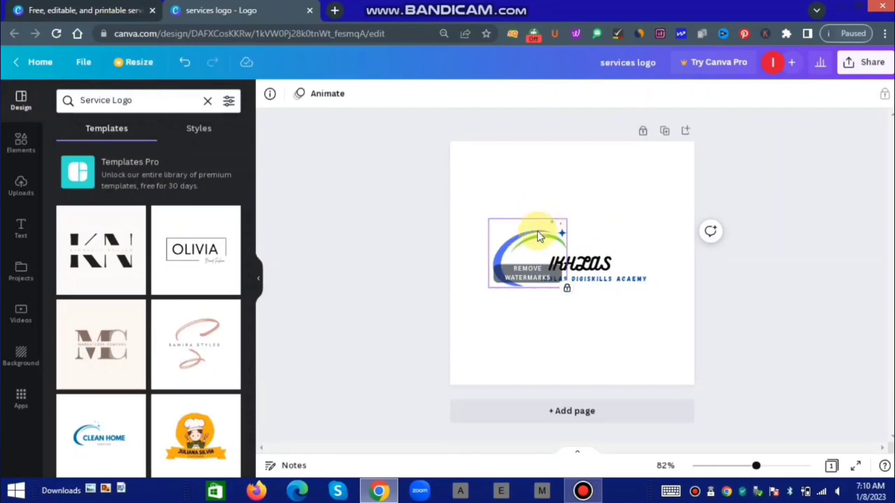
left_click(529, 186)
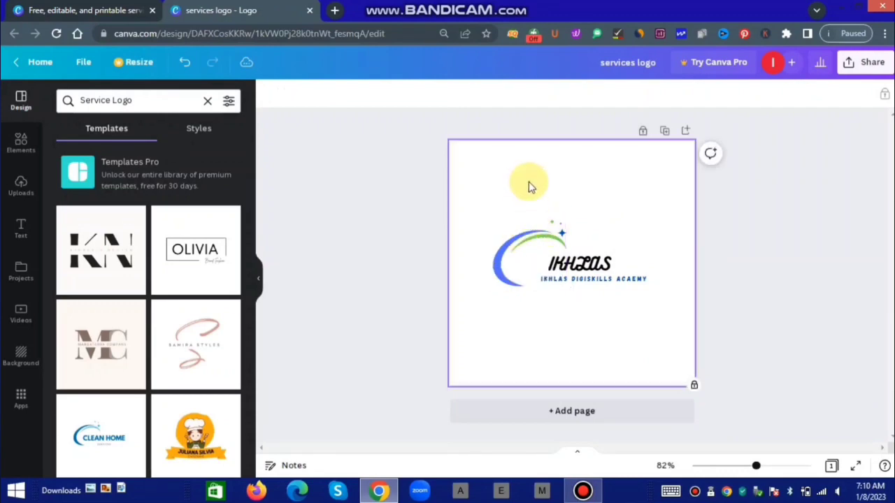
left_click(529, 231)
left_click(625, 226)
left_click(594, 264)
left_click(591, 290)
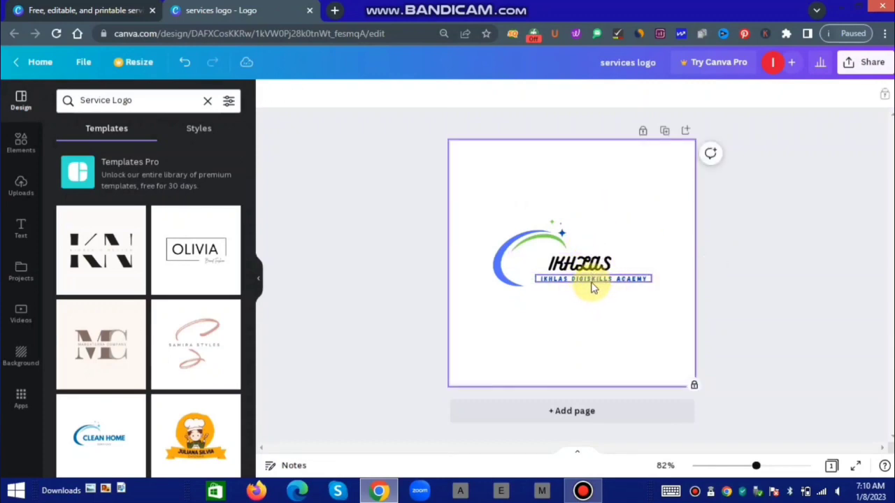
left_click(590, 282)
left_click(643, 132)
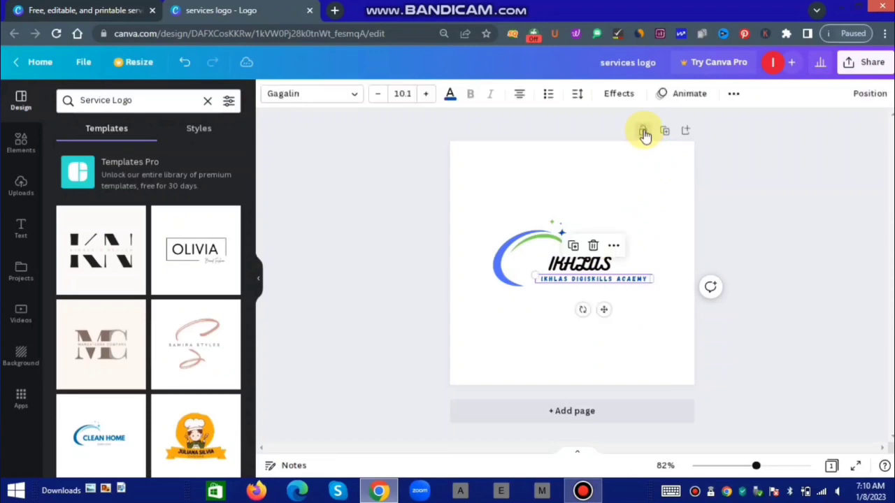
left_click(526, 249)
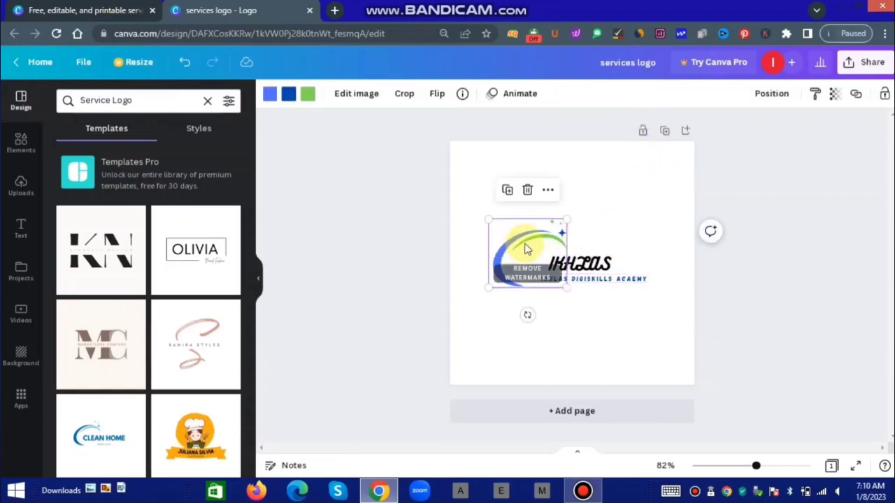
left_click(642, 132)
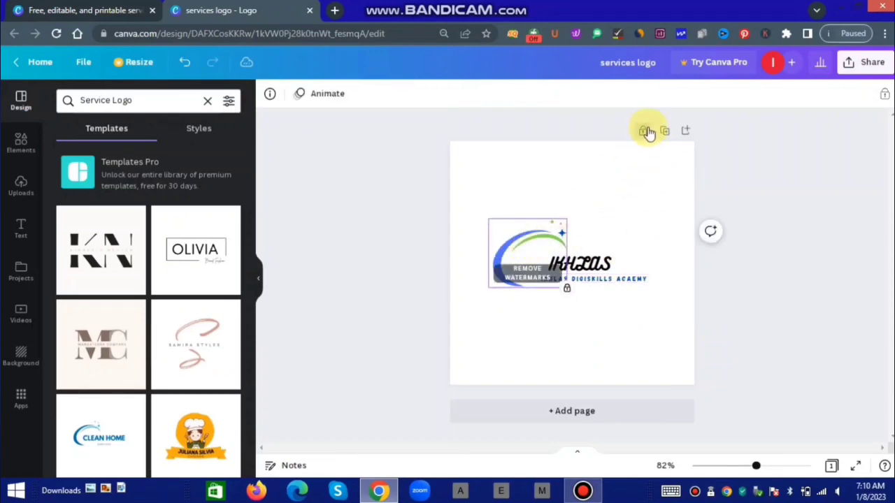
left_click(650, 210)
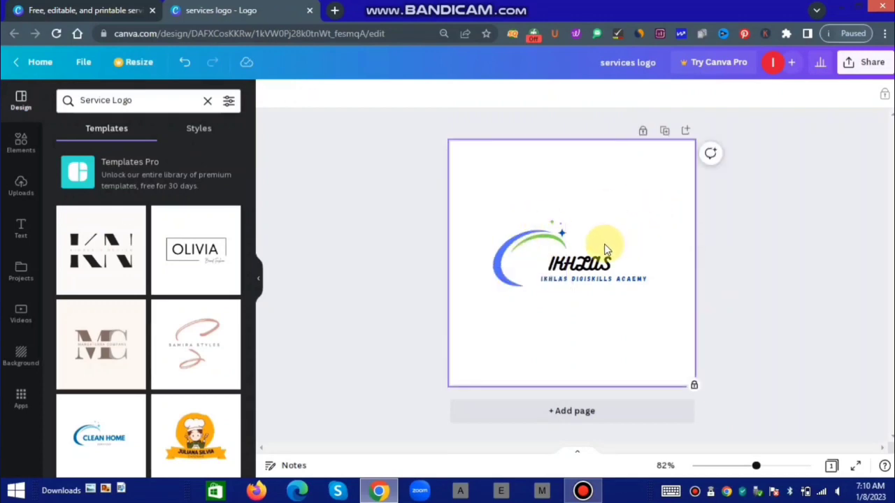
left_click(582, 264)
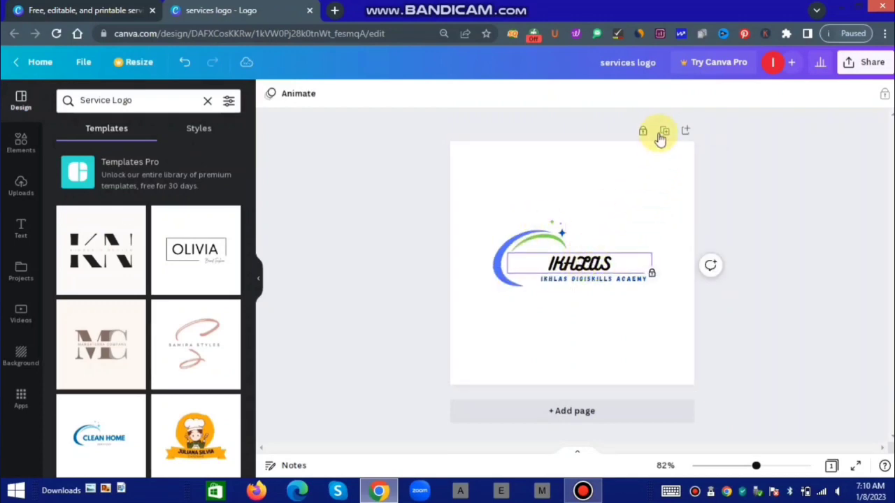
left_click(559, 232)
left_click(643, 132)
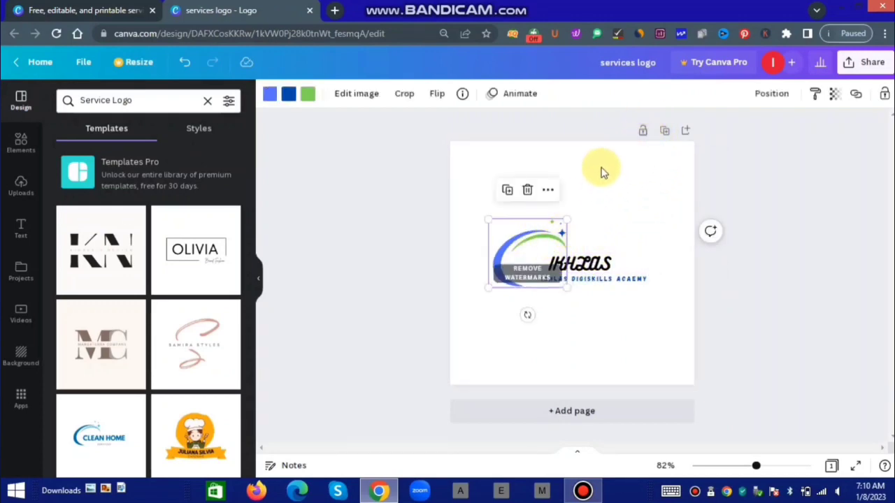
left_click(629, 216)
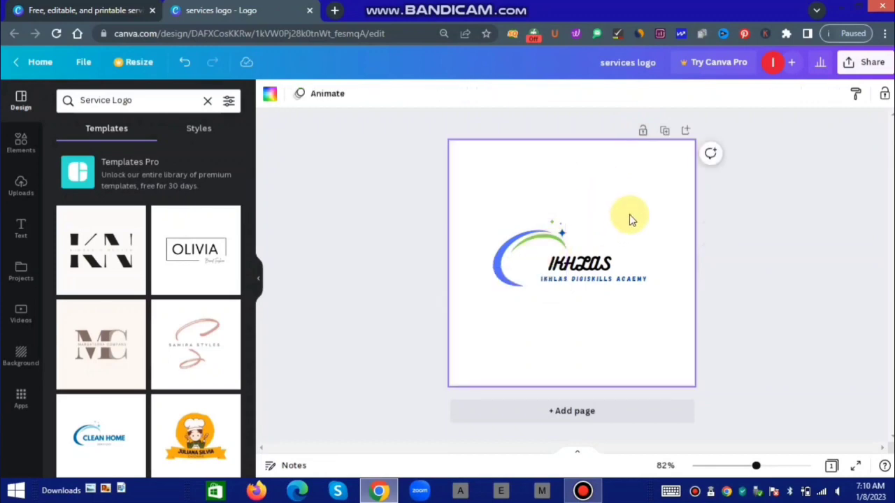
left_click(556, 252)
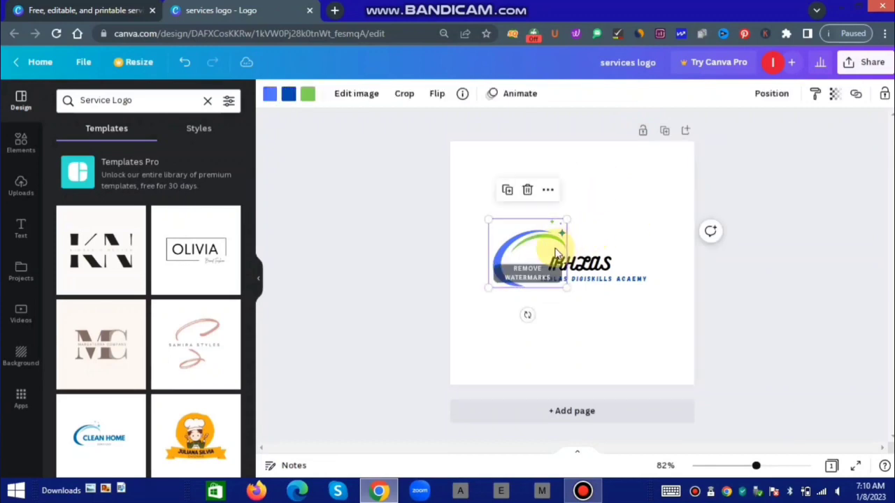
left_click(599, 273)
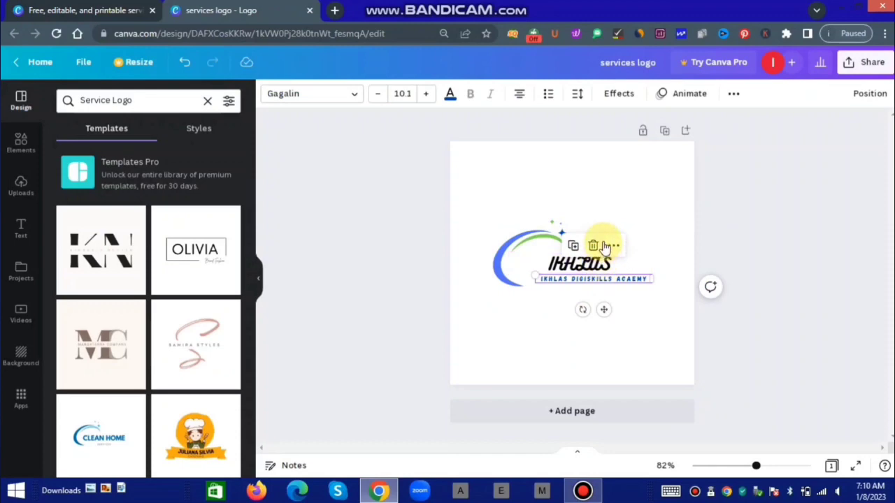
left_click(610, 213)
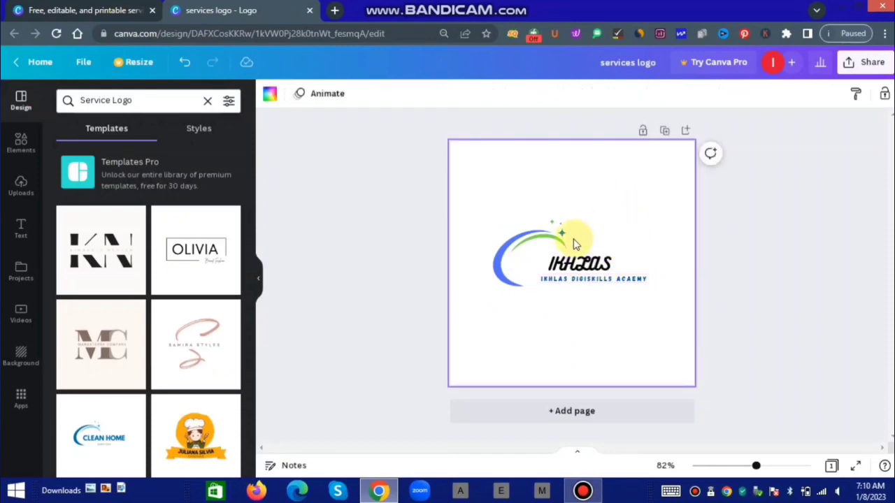
left_click(568, 264)
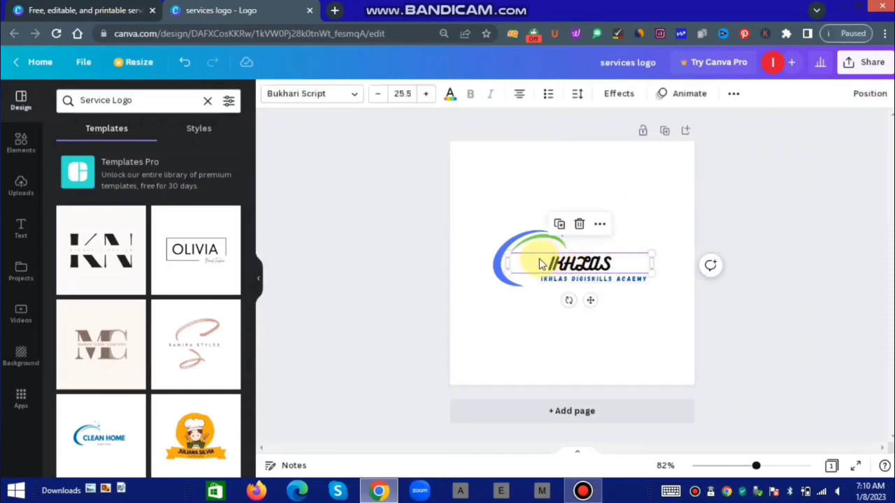
Try a Shadow effect on IKHLAS, adjusting offset, angle, blur and transparency to 100.
left_click(618, 98)
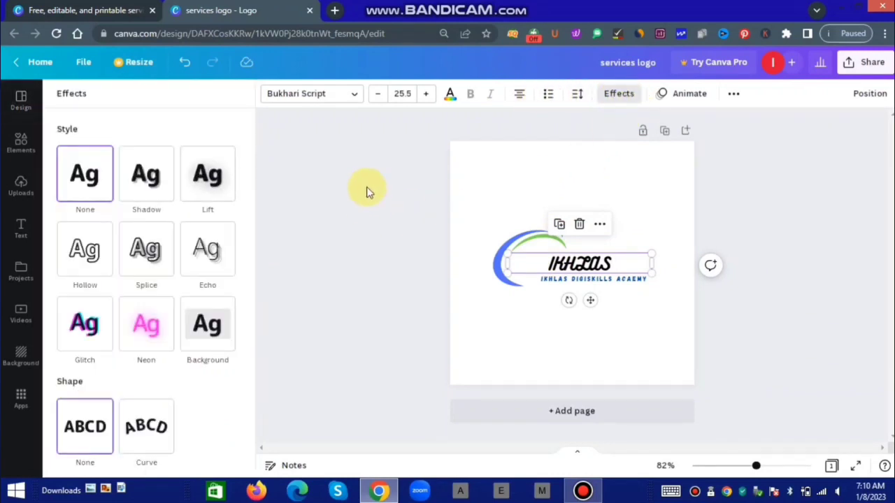
left_click(152, 185)
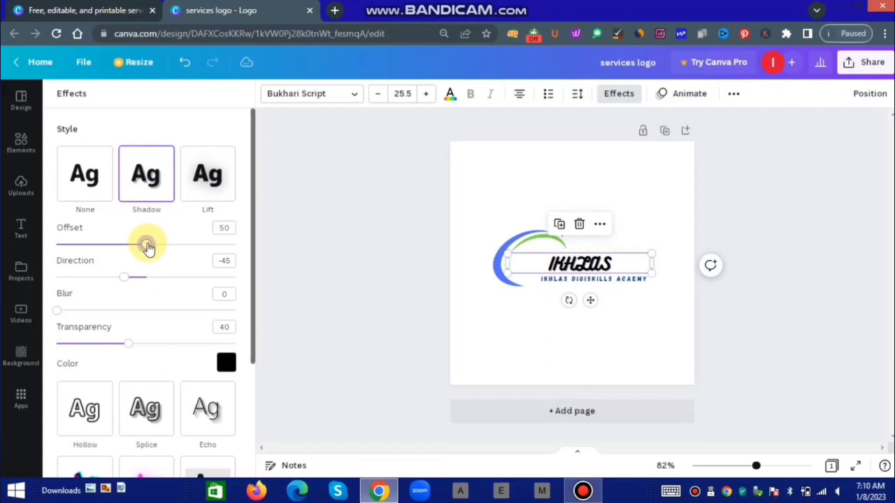
mouse_move(167, 249)
left_mouse_down()
mouse_move(175, 246)
mouse_move(156, 246)
mouse_move(178, 250)
left_mouse_up()
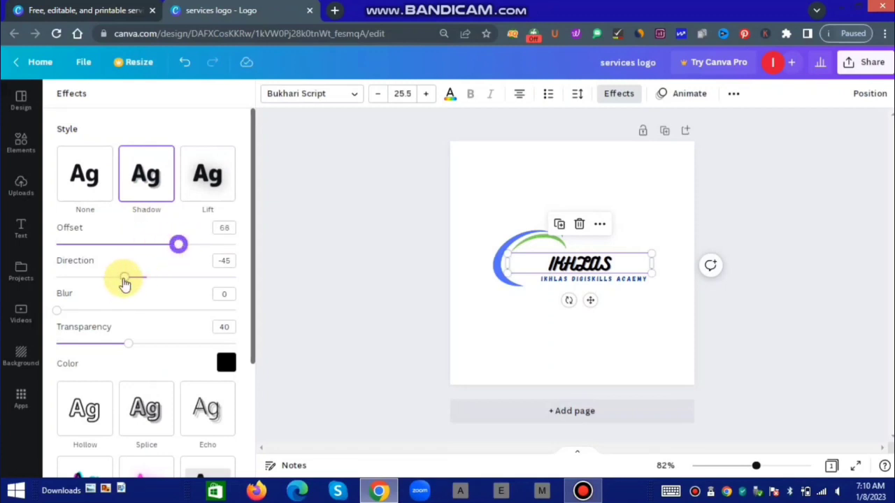
left_click_drag(124, 283, 144, 293)
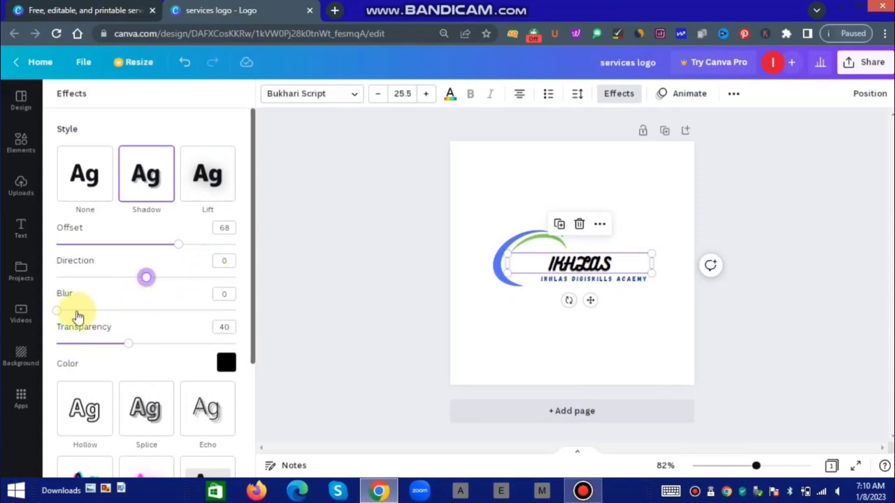
mouse_move(60, 319)
left_mouse_down()
mouse_move(106, 324)
mouse_move(54, 314)
left_mouse_up()
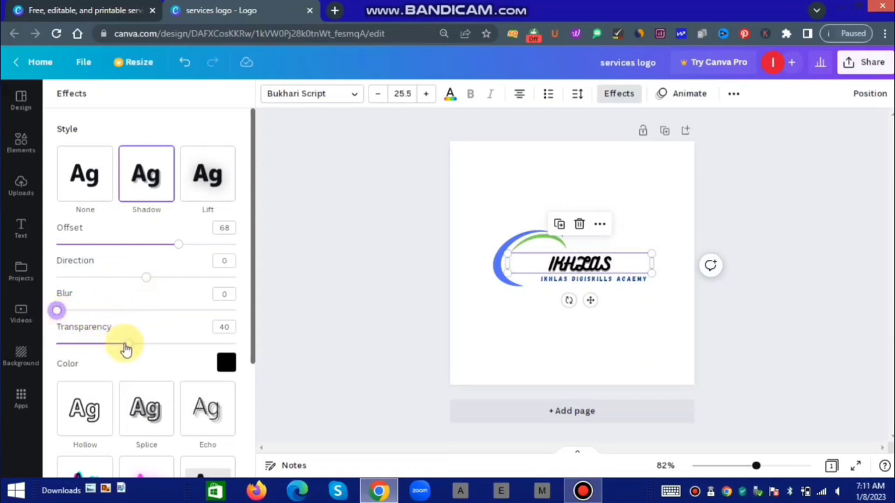
left_click_drag(126, 348, 246, 343)
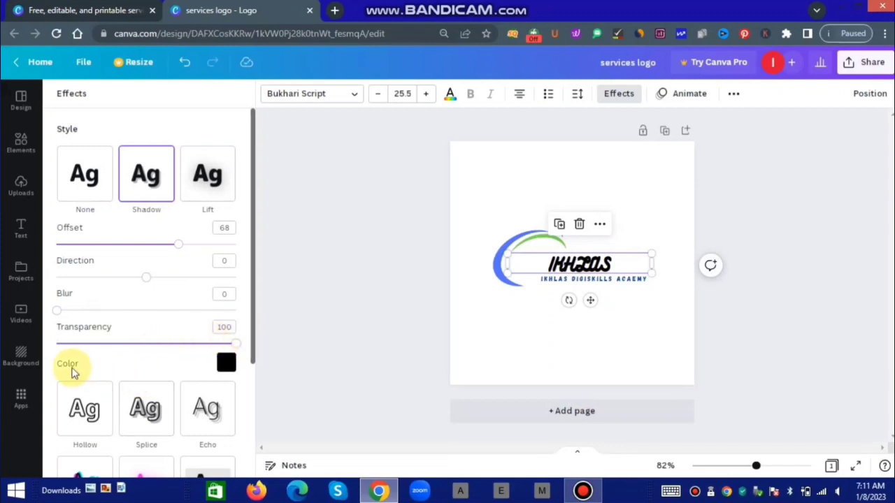
Try the Splice and Hollow effects, then settle on Echo for the heading.
scroll(209, 353, "down", 3)
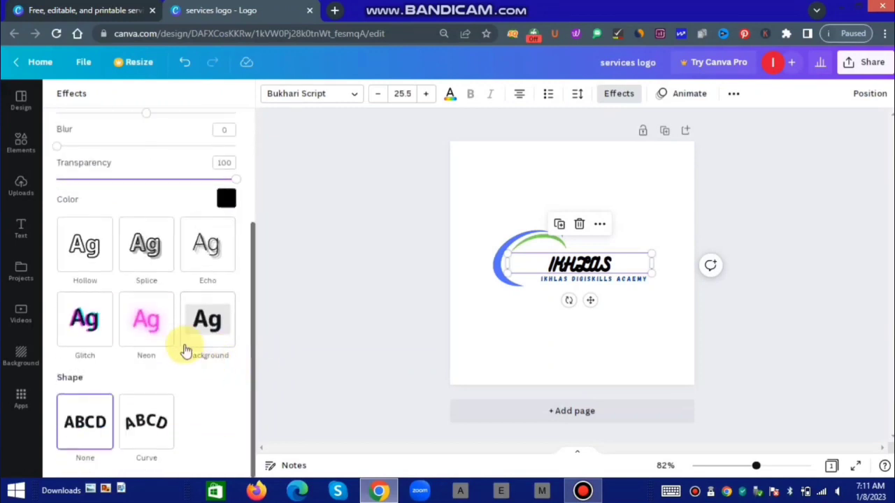
left_click(151, 256)
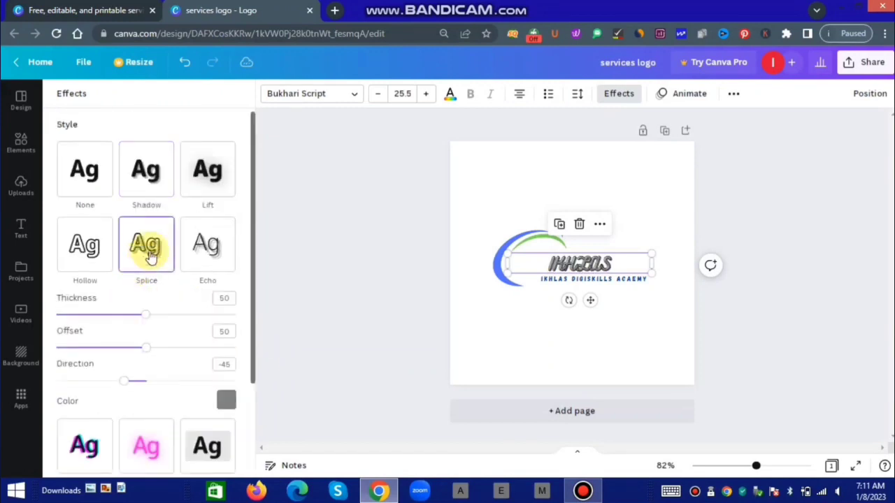
left_click(82, 249)
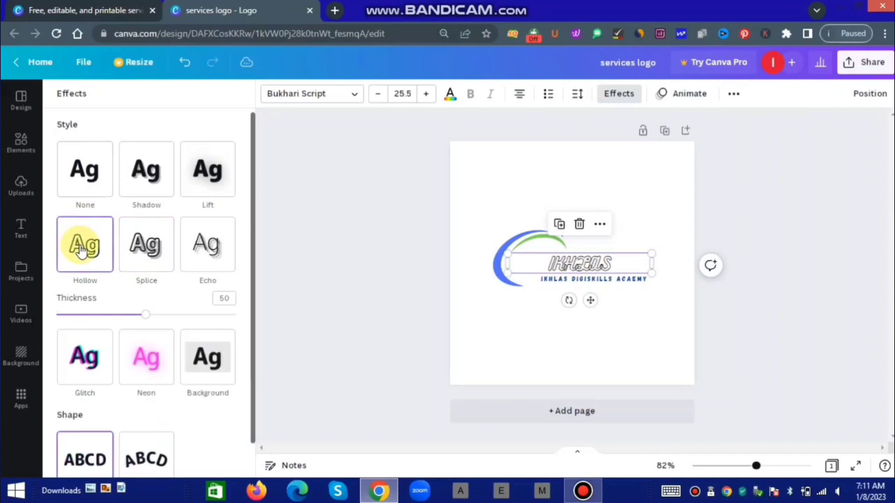
left_click(219, 254)
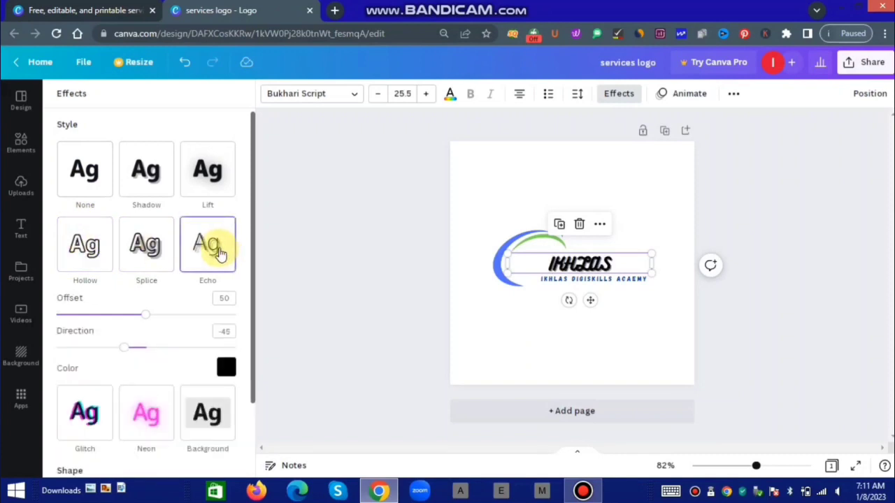
left_click(491, 331)
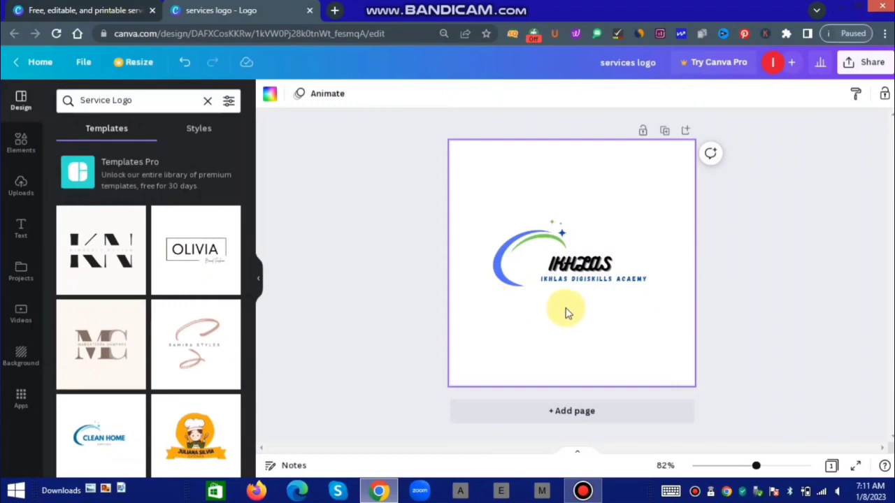
left_click(579, 285)
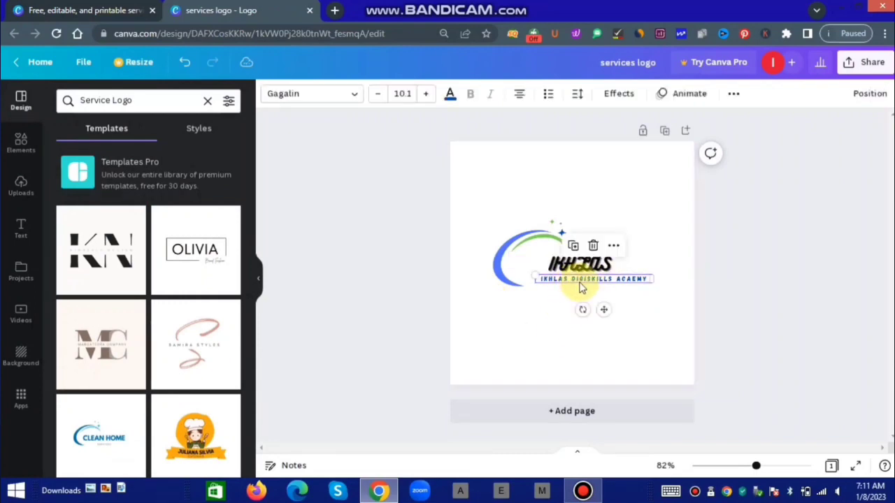
Apply the Curve text effect to the tagline and nudge it into place.
left_click(625, 98)
scroll(162, 346, "down", 1)
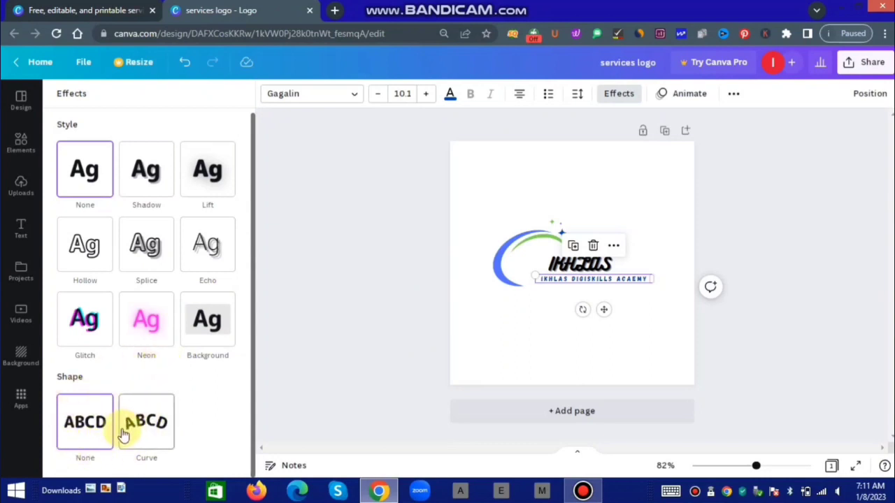
left_click(146, 423)
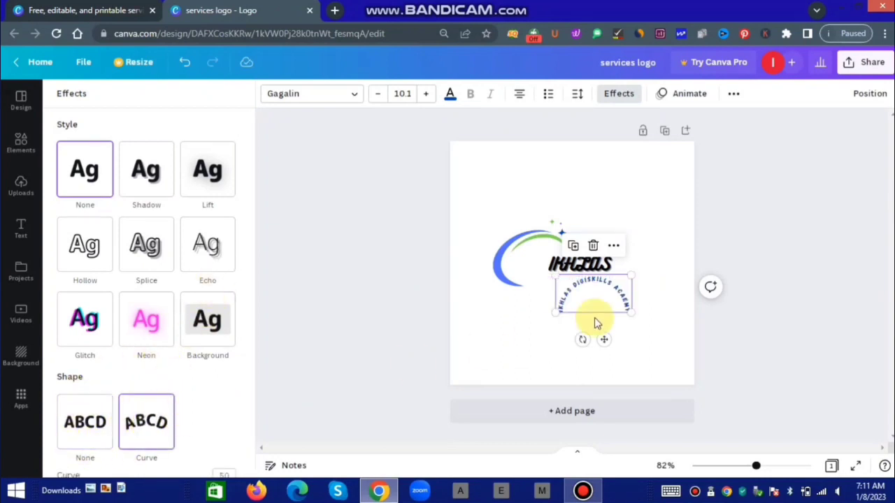
mouse_move(586, 306)
left_mouse_down()
mouse_move(568, 298)
mouse_move(591, 256)
mouse_move(600, 289)
mouse_move(570, 299)
left_mouse_up()
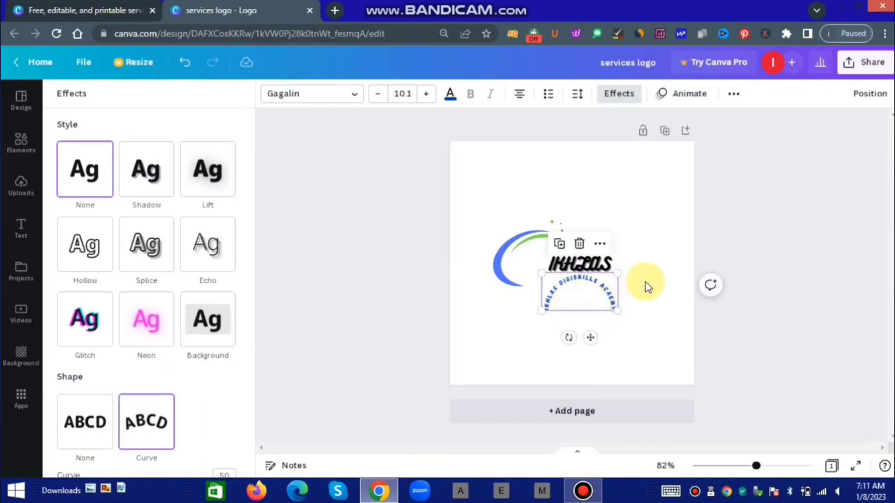
Shrink the curved tagline to font size 7.6 by dragging its corner handle.
double_click(599, 299)
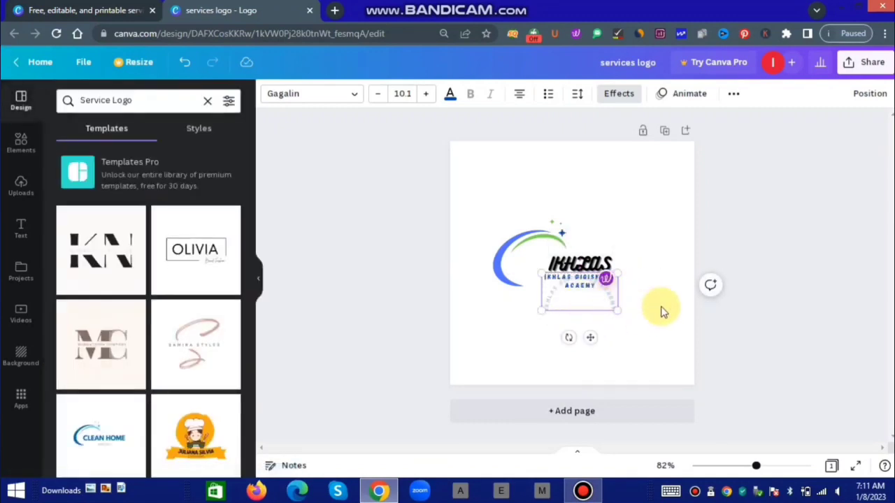
left_click(662, 311)
left_click(591, 304)
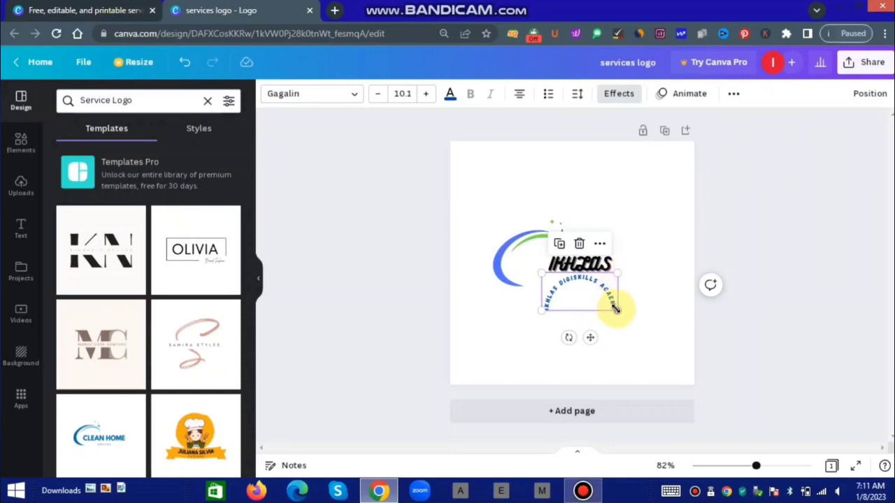
mouse_move(615, 309)
left_mouse_down()
mouse_move(631, 315)
mouse_move(603, 310)
mouse_move(661, 326)
mouse_move(595, 319)
mouse_move(600, 304)
left_mouse_up()
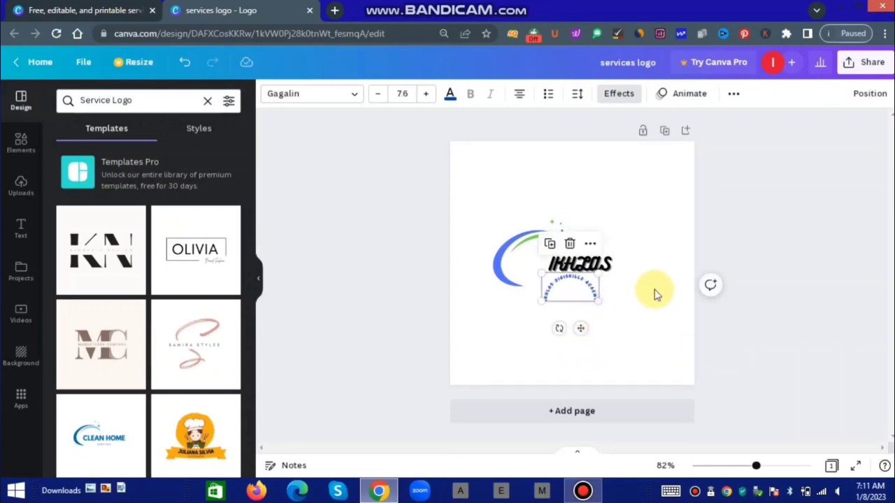
left_click(655, 294)
left_click(568, 289)
left_click(571, 294)
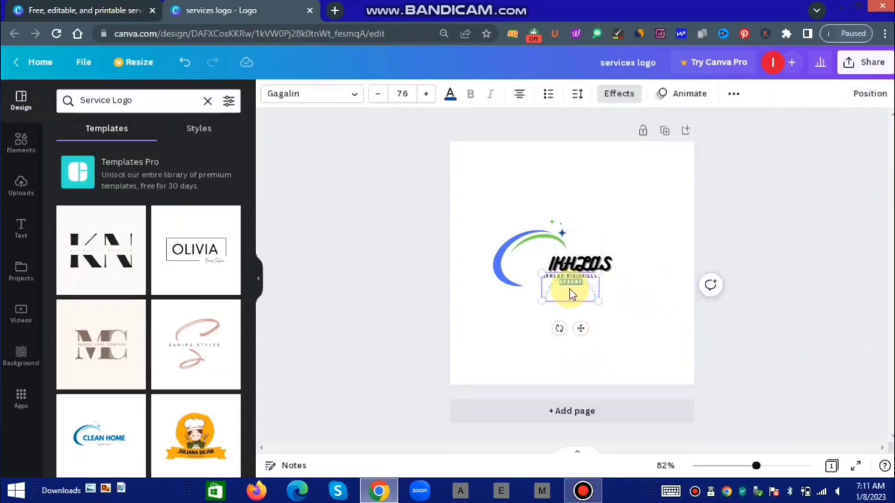
left_click(663, 293)
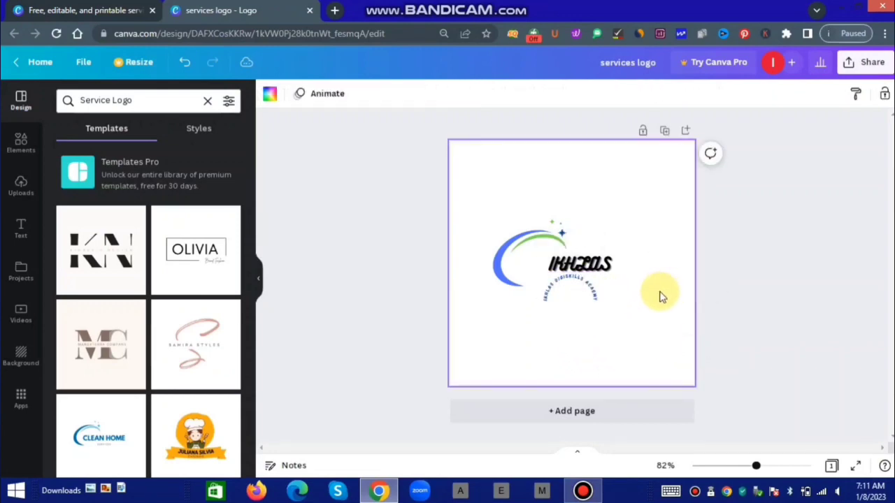
Straighten the tagline again and move it slightly down under IKHLAS.
left_click(563, 307)
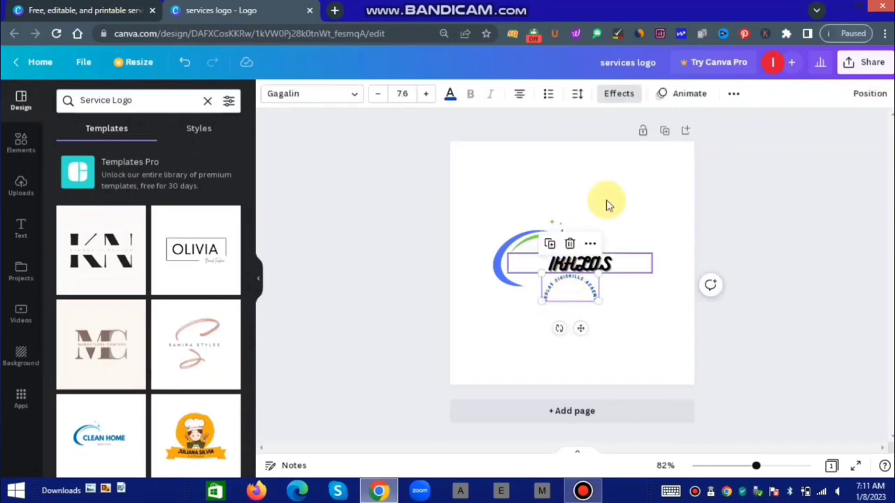
left_click(619, 94)
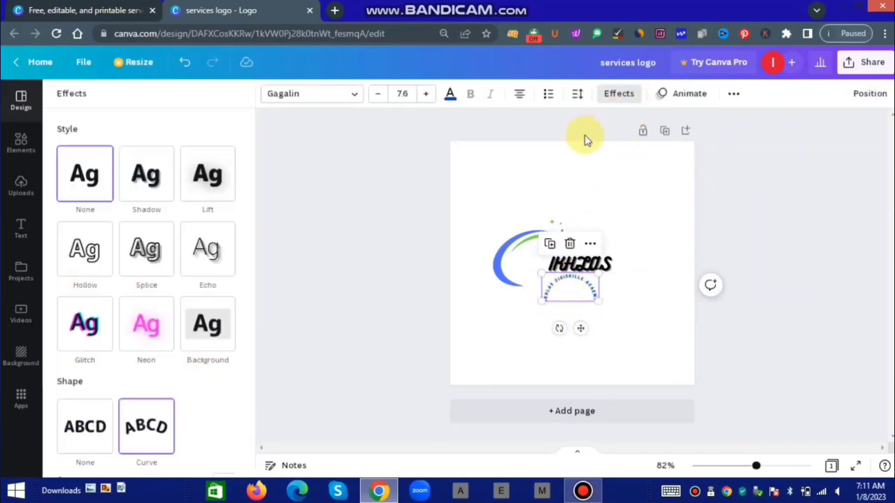
left_click(85, 426)
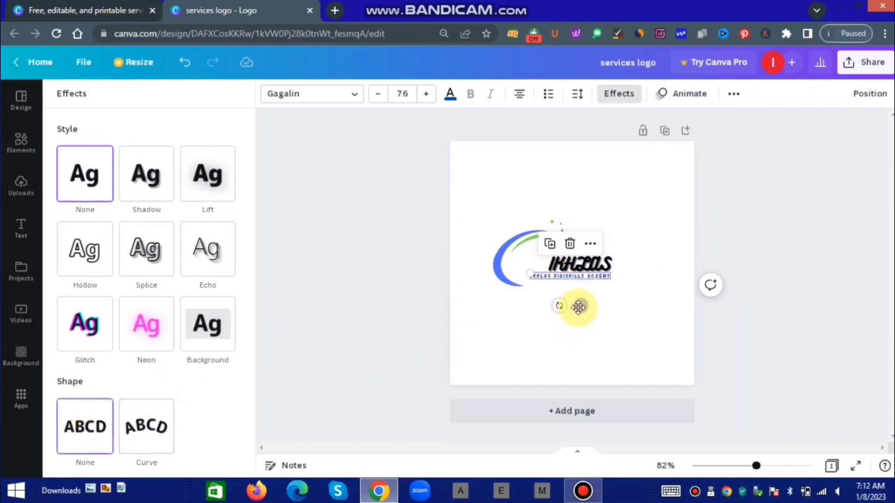
left_click_drag(578, 306, 585, 311)
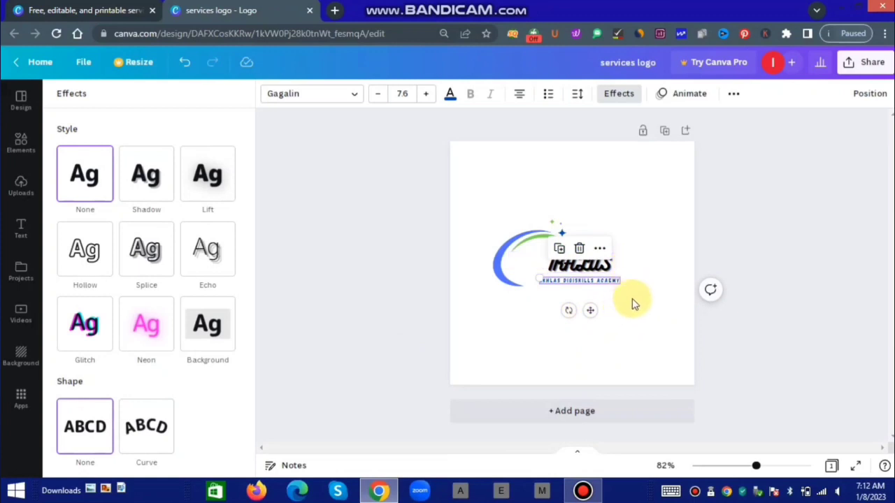
left_click(604, 285)
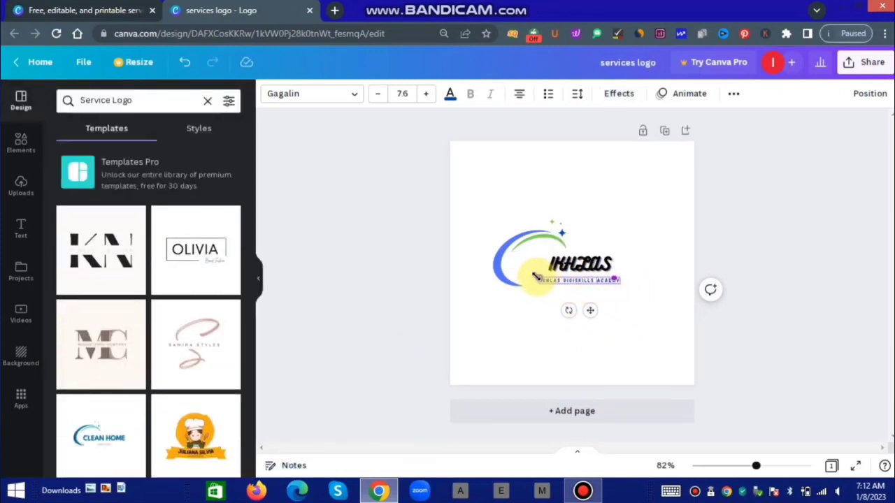
Enlarge the tagline to size 10.6 and shift it right beneath the title.
left_click_drag(535, 277, 533, 277)
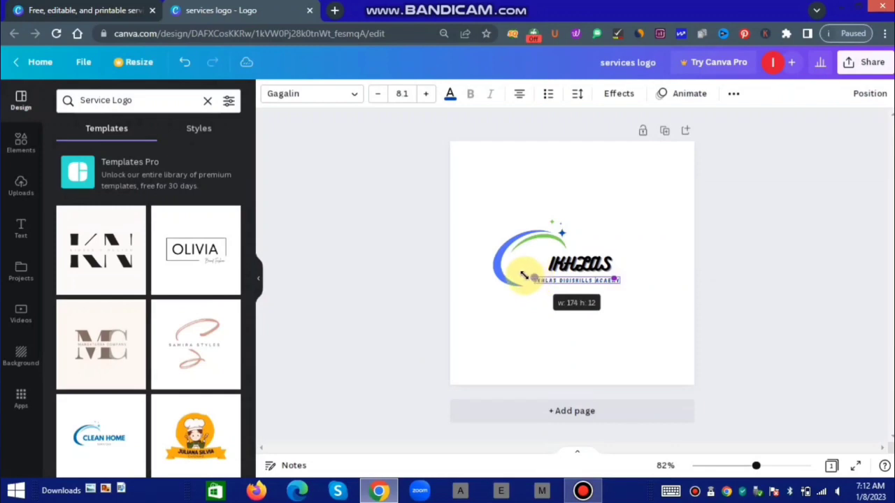
left_click_drag(524, 275, 509, 272)
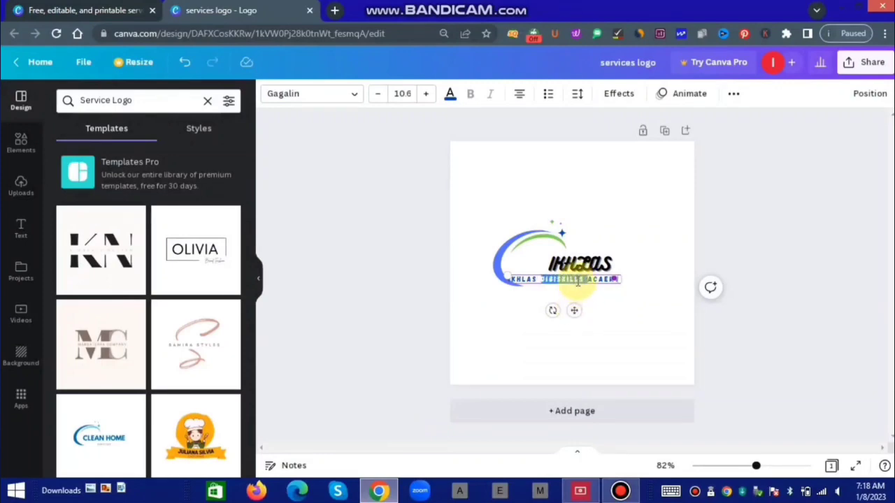
left_click_drag(573, 310, 595, 312)
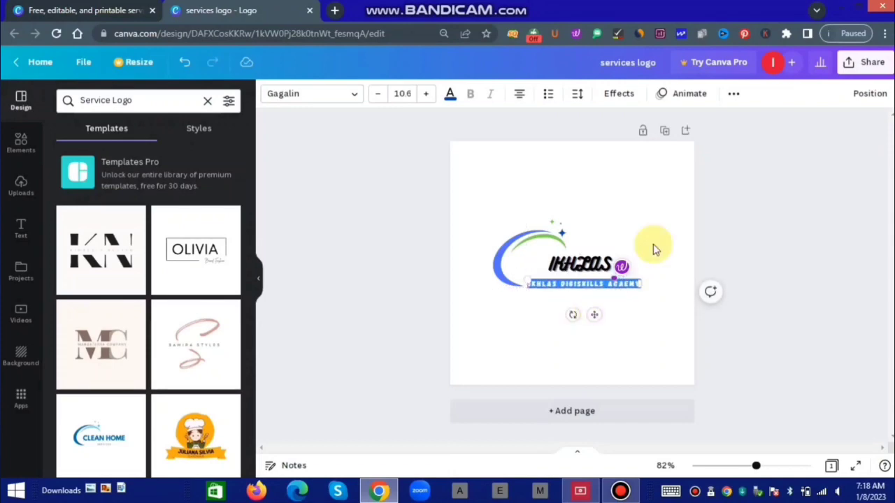
Try Top, Middle, Left, Center and Bottom page alignments, then drag the tagline back under IKHLAS.
left_click(870, 94)
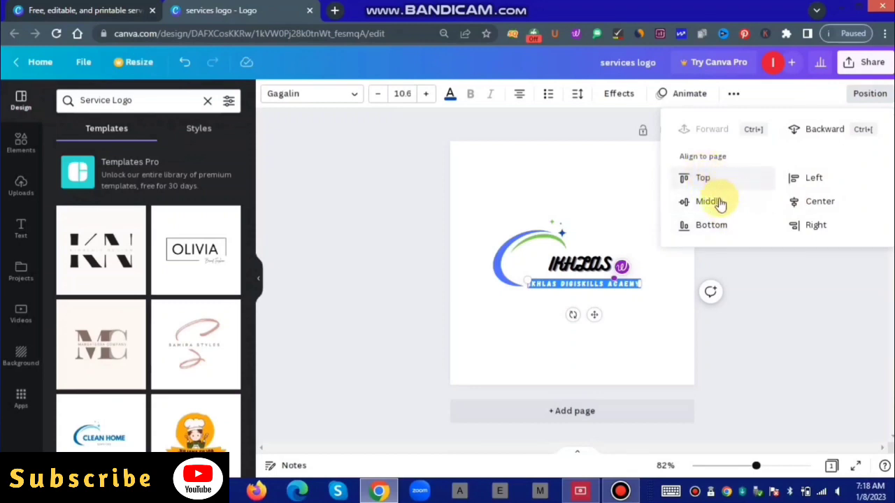
left_click(871, 95)
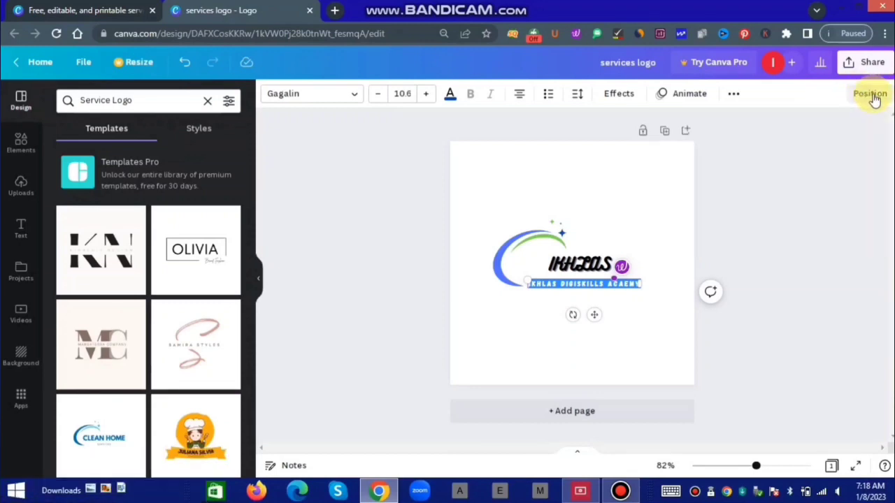
left_click(871, 95)
left_click(873, 100)
left_click(873, 99)
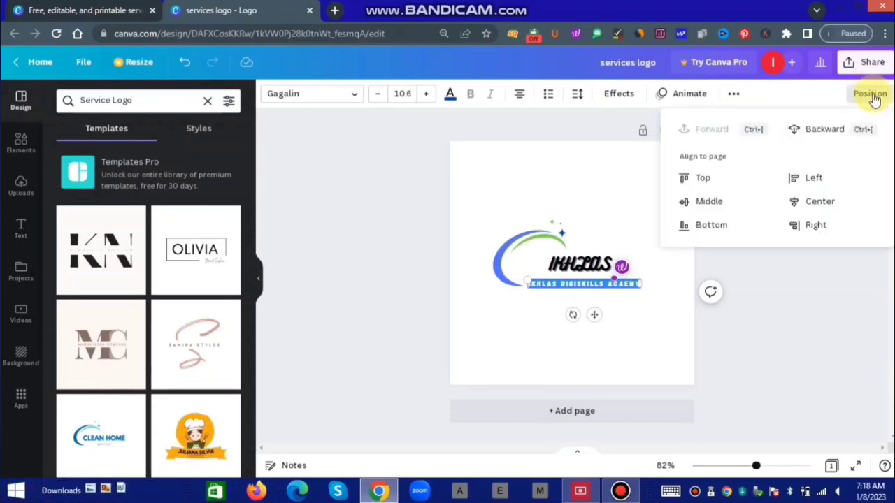
left_click(699, 178)
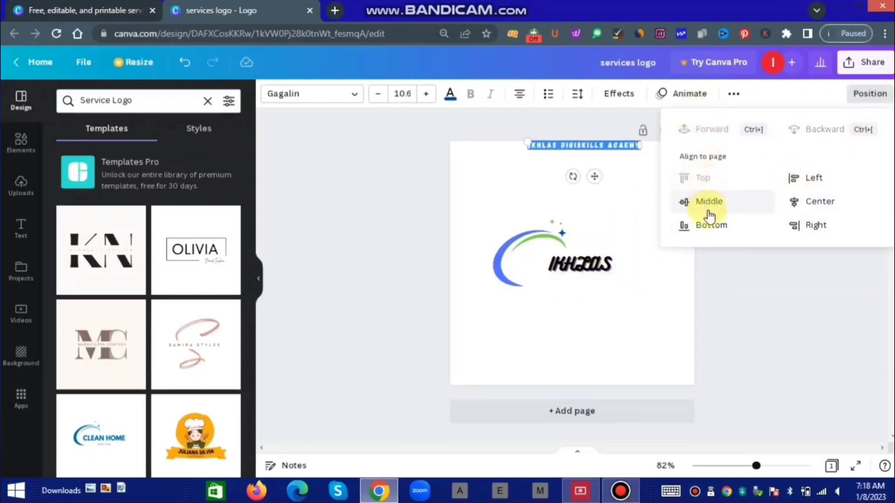
left_click(708, 203)
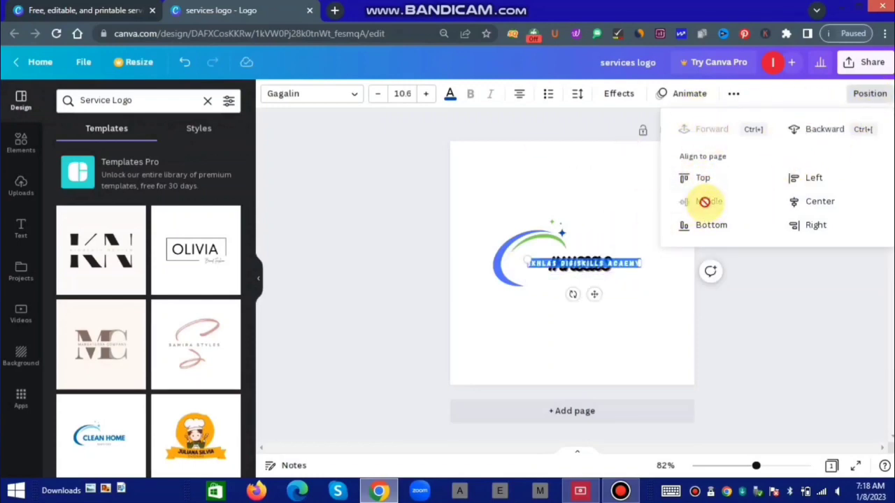
left_click(796, 178)
left_click(796, 202)
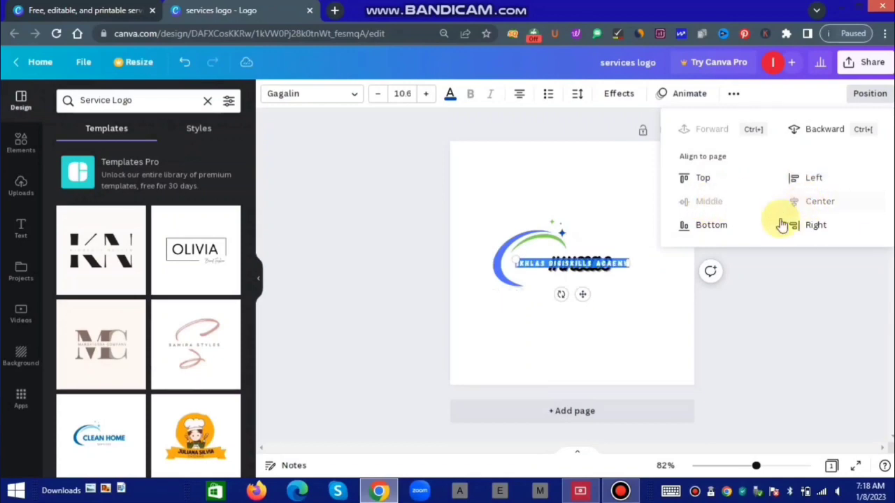
left_click(707, 225)
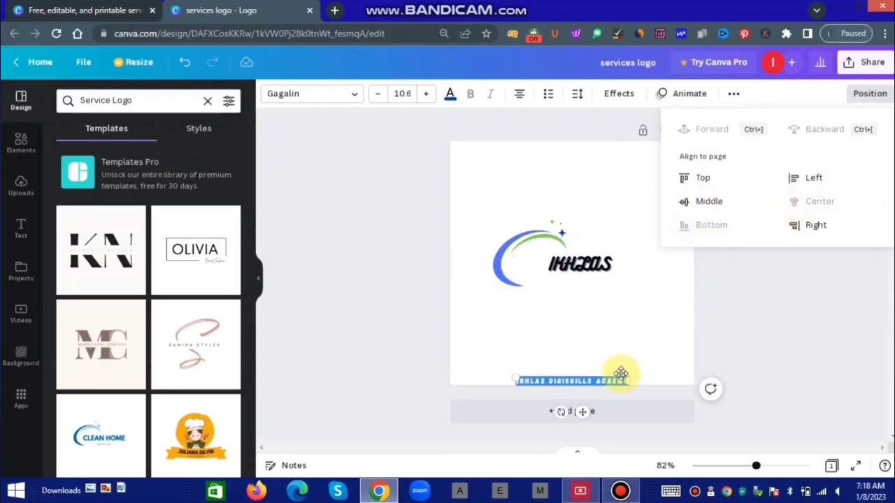
left_click_drag(583, 418, 598, 318)
left_click(642, 342)
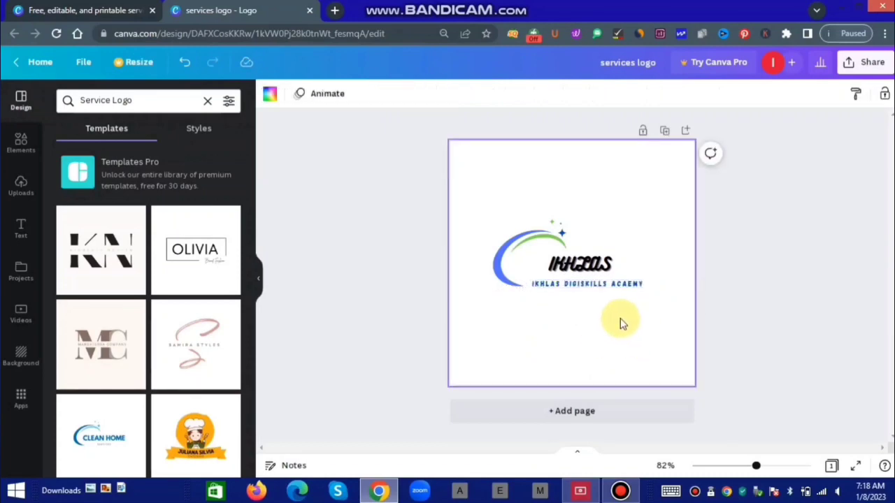
left_click(592, 270)
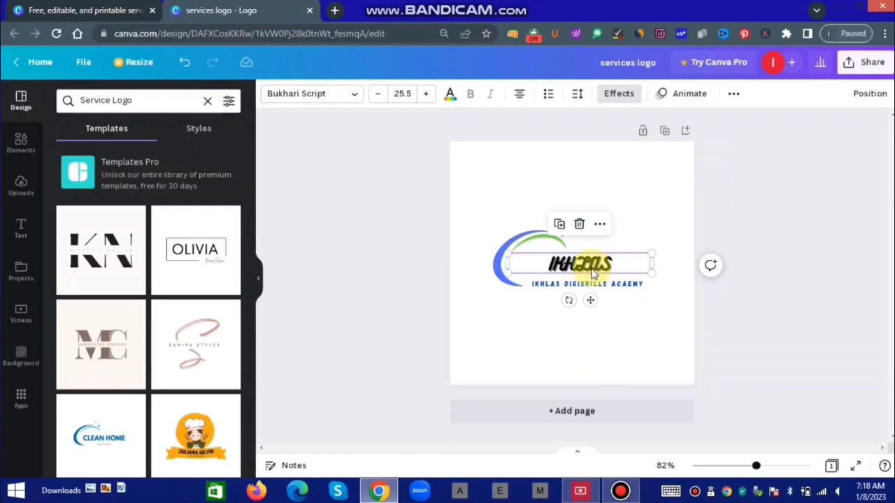
left_click(619, 322)
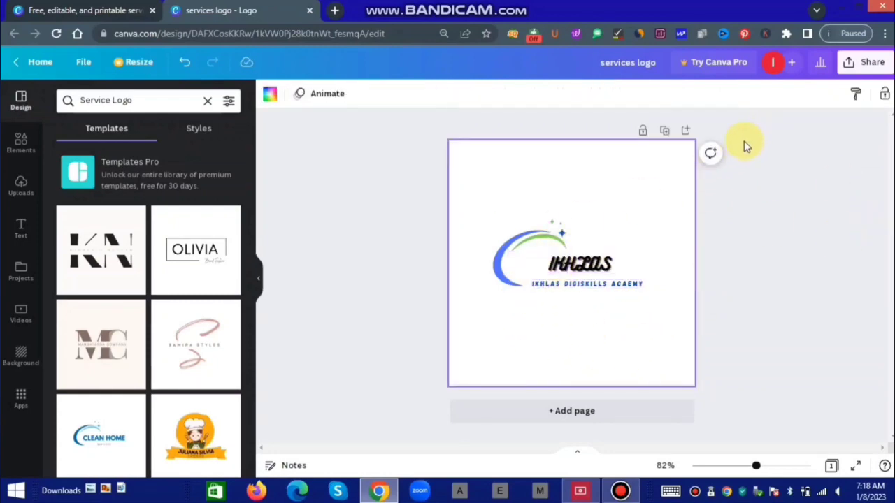
left_click(608, 262)
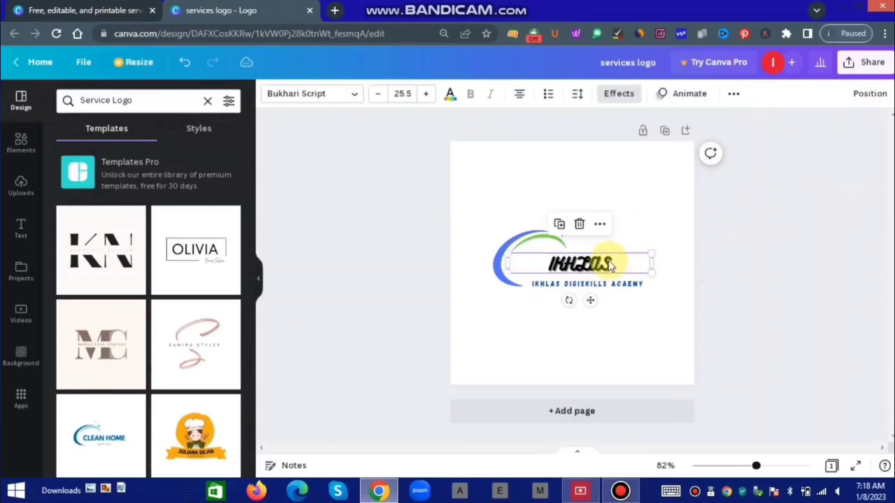
left_click(653, 220)
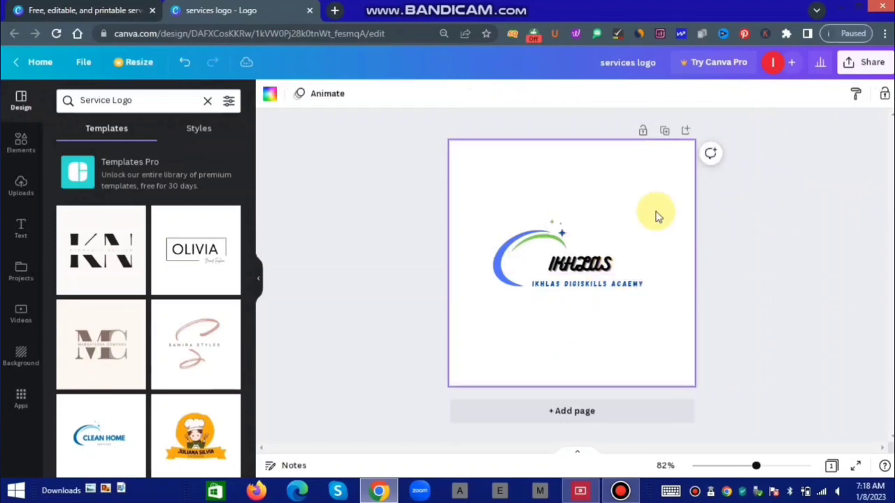
left_click(859, 100)
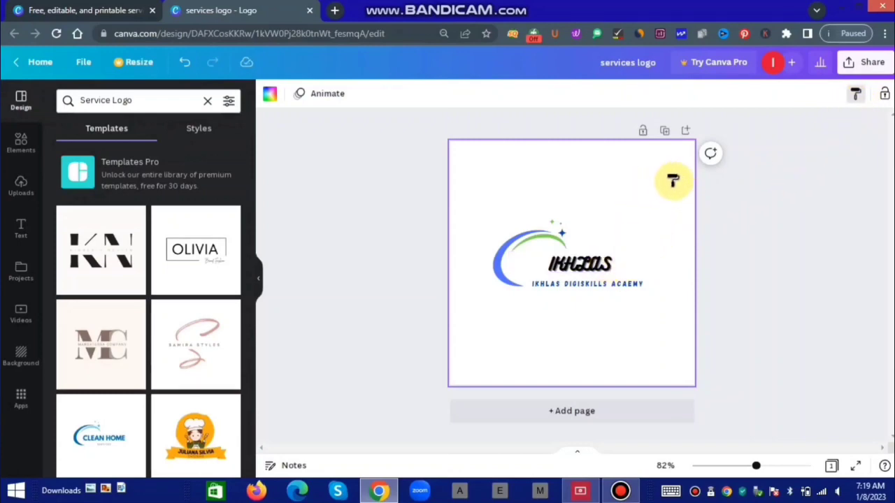
left_click(678, 230)
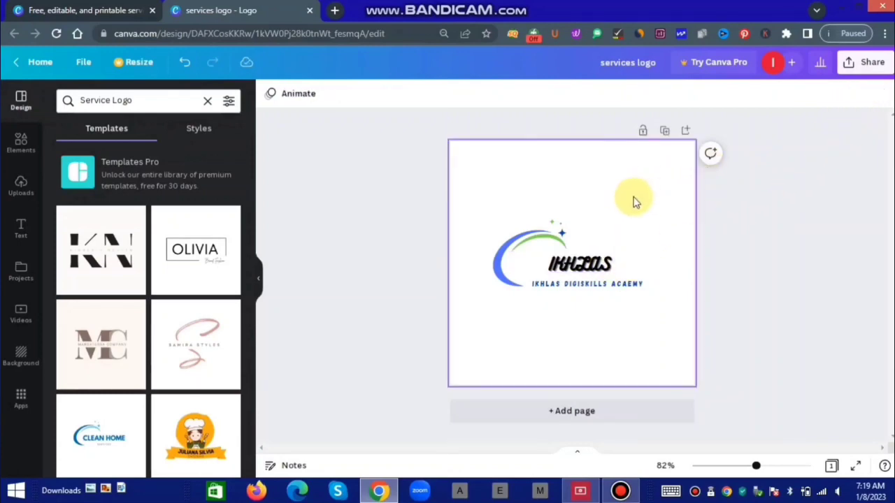
left_click(574, 273)
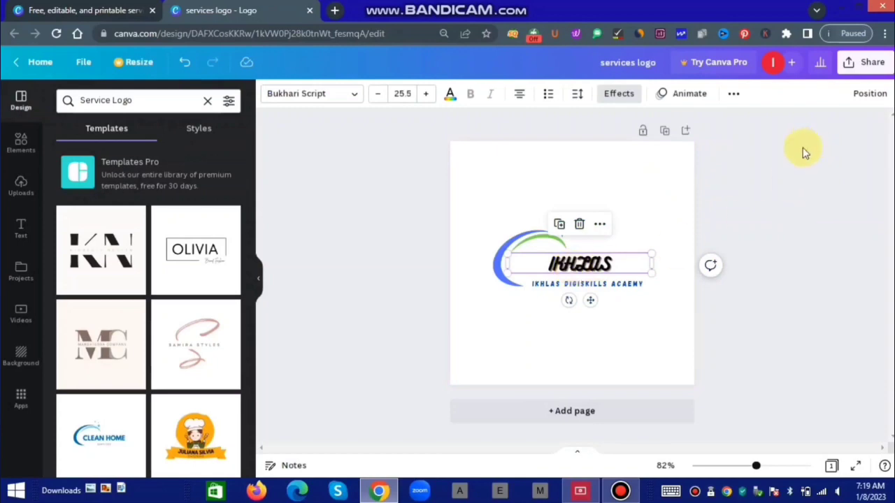
Show the Text Animations choices for IKHLAS and the extra ... options.
left_click(689, 94)
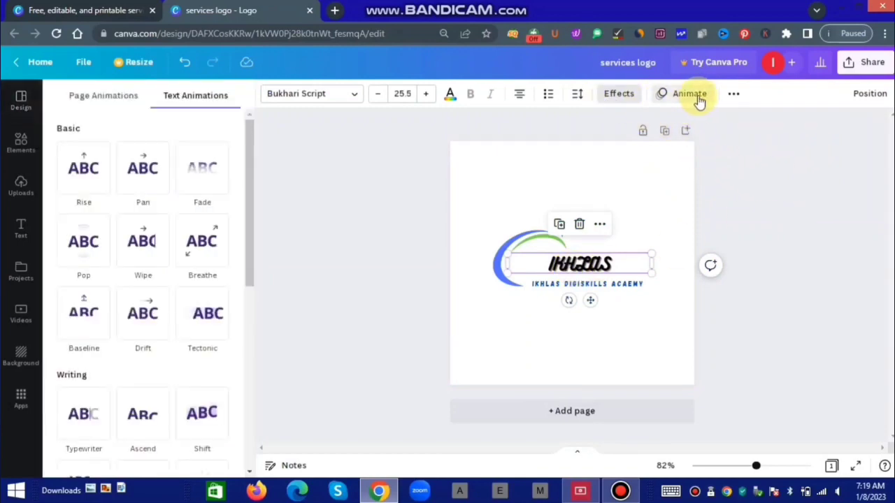
left_click(734, 96)
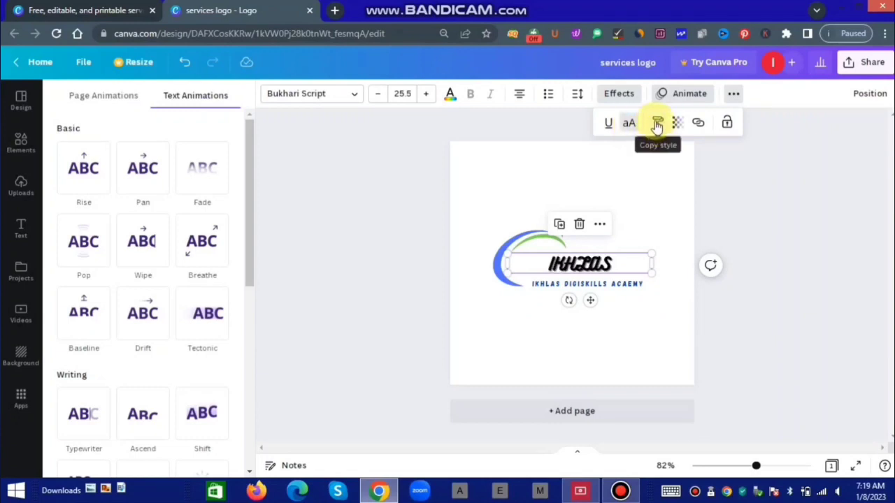
Copy the title's style to the page, then set the background white after trying blue and green.
left_click(658, 125)
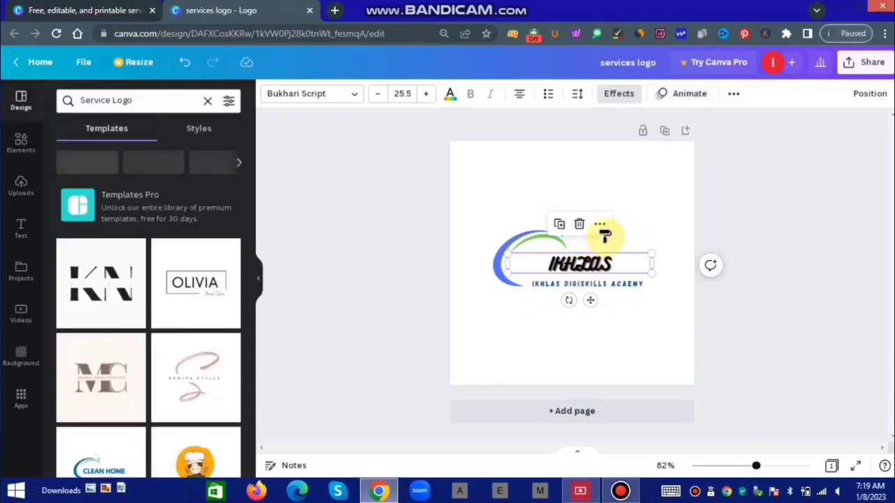
left_click(596, 268)
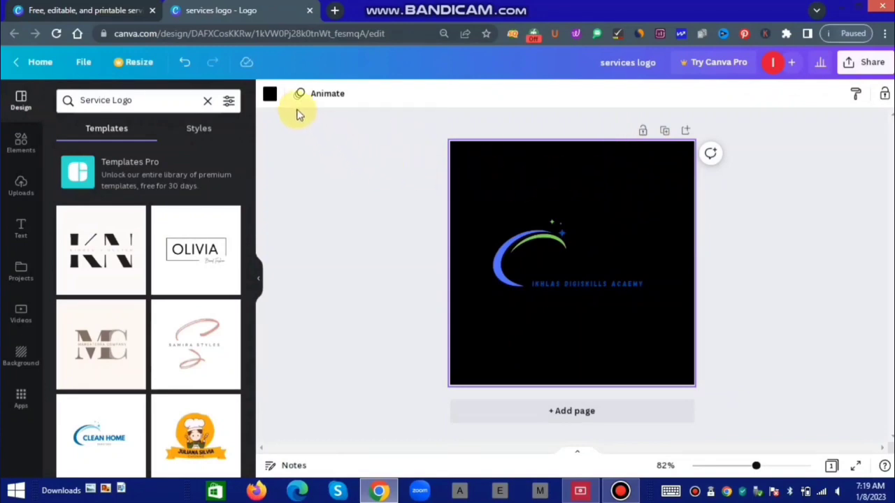
left_click(271, 100)
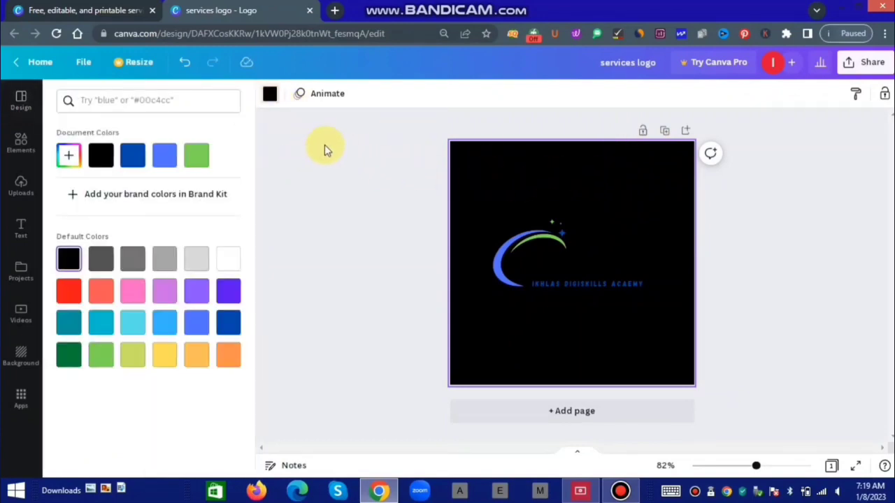
left_click(165, 161)
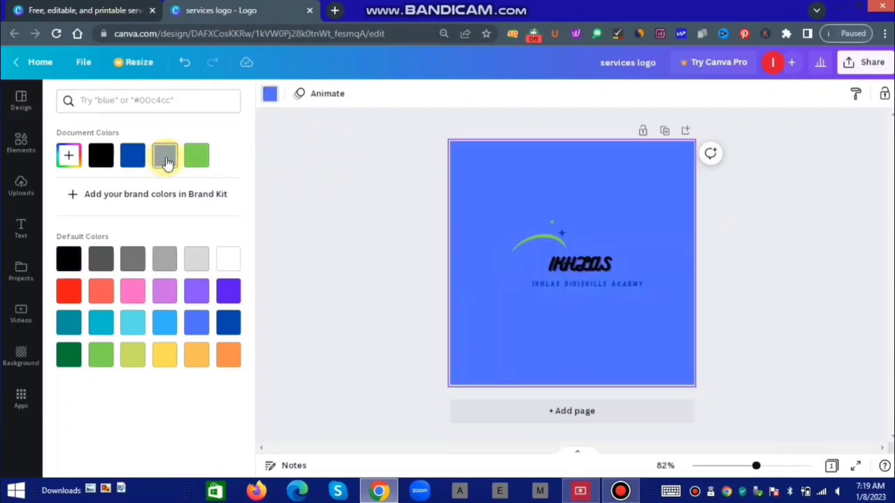
left_click(199, 160)
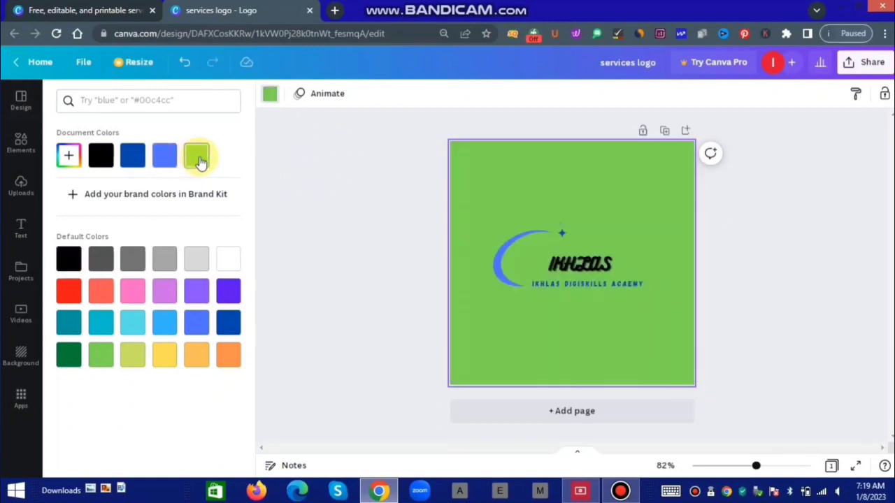
left_click(226, 266)
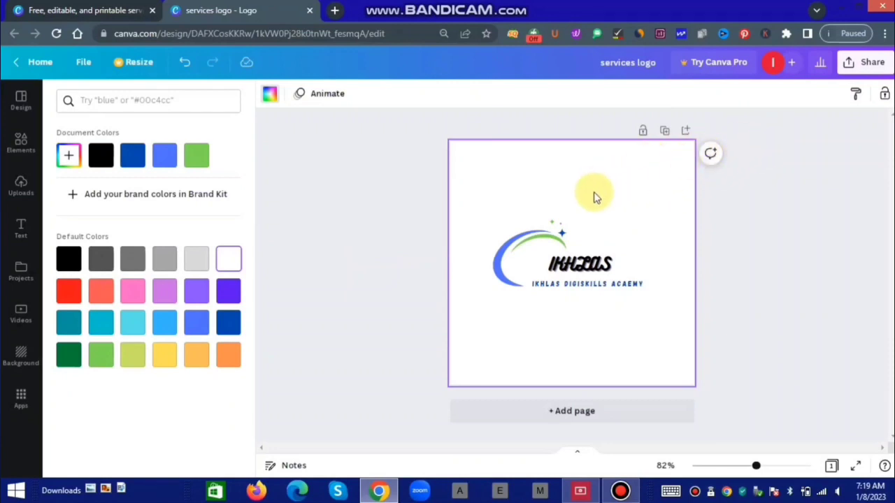
left_click(539, 253)
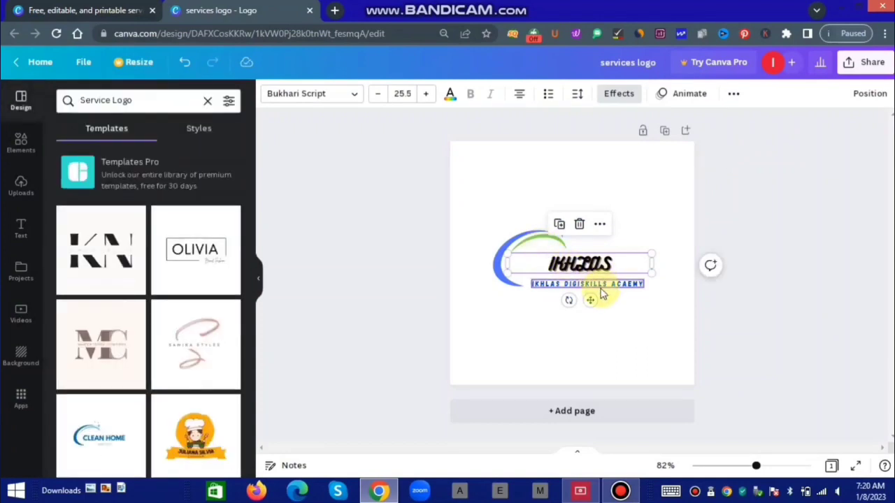
left_click(531, 254)
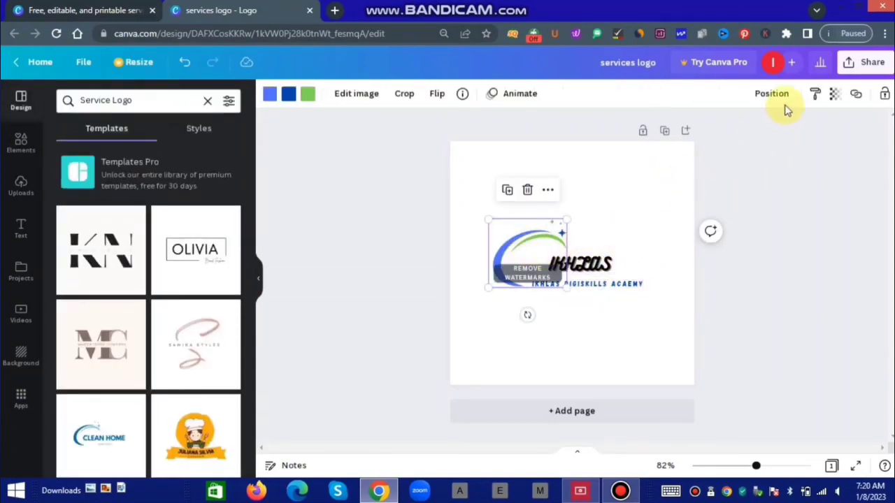
left_click(835, 98)
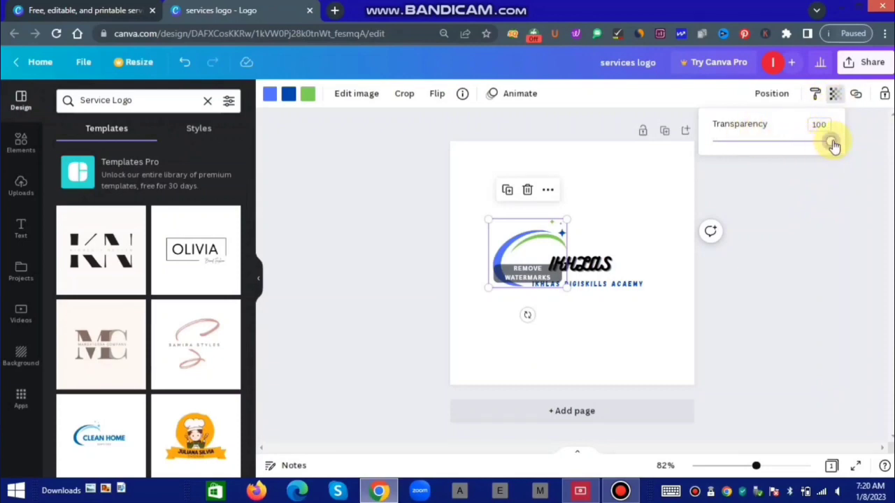
left_click_drag(833, 144, 854, 169)
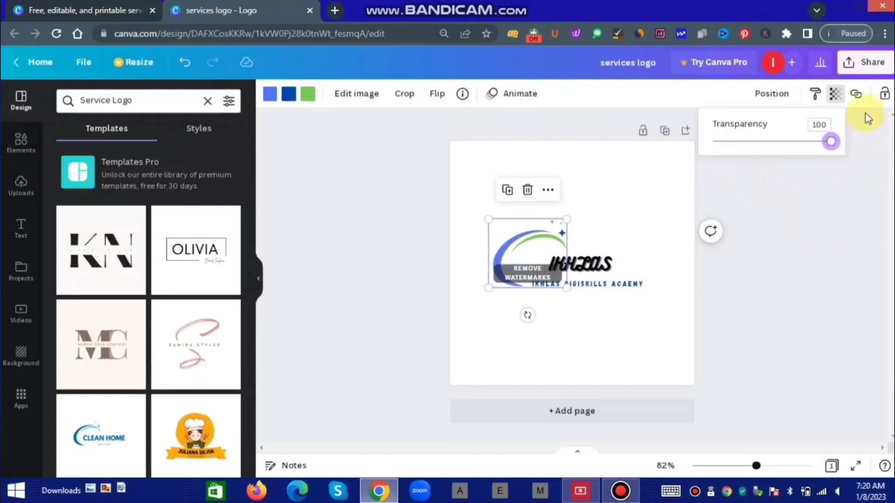
left_click(844, 155)
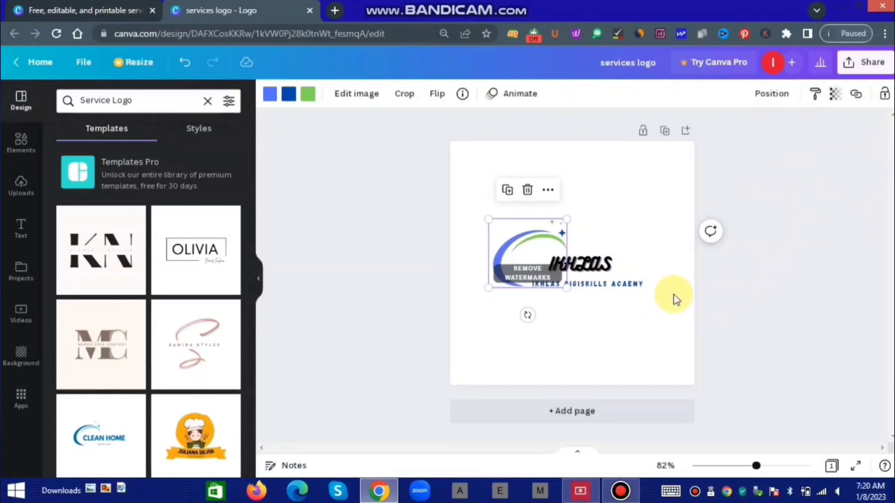
Link the IKHLAS title to the recent Digital marketing course 2023 design.
left_click(591, 308)
left_click(580, 266)
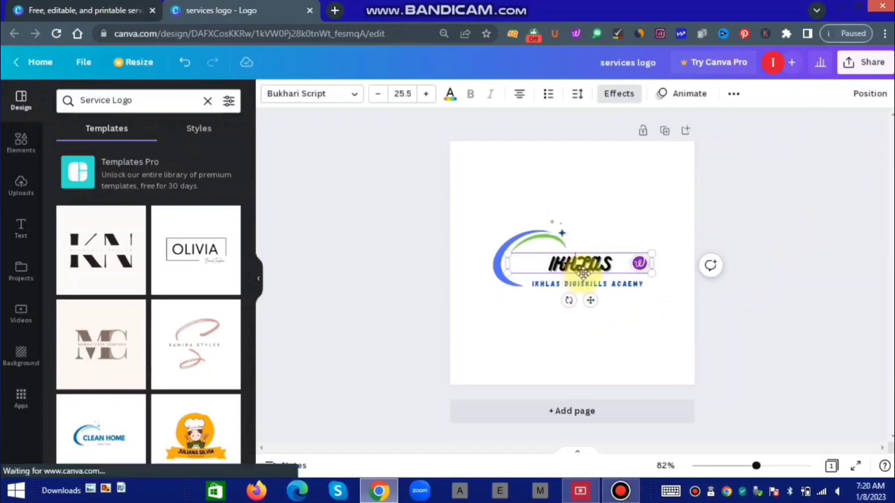
double_click(600, 264)
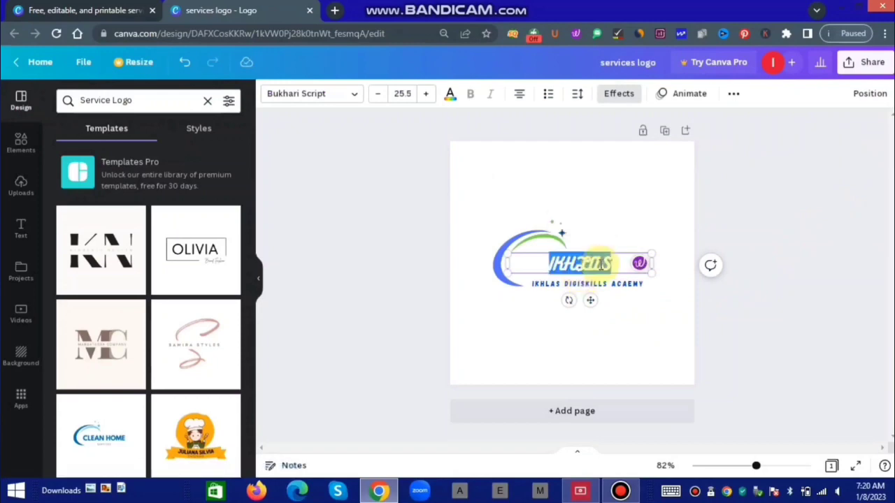
left_click(733, 93)
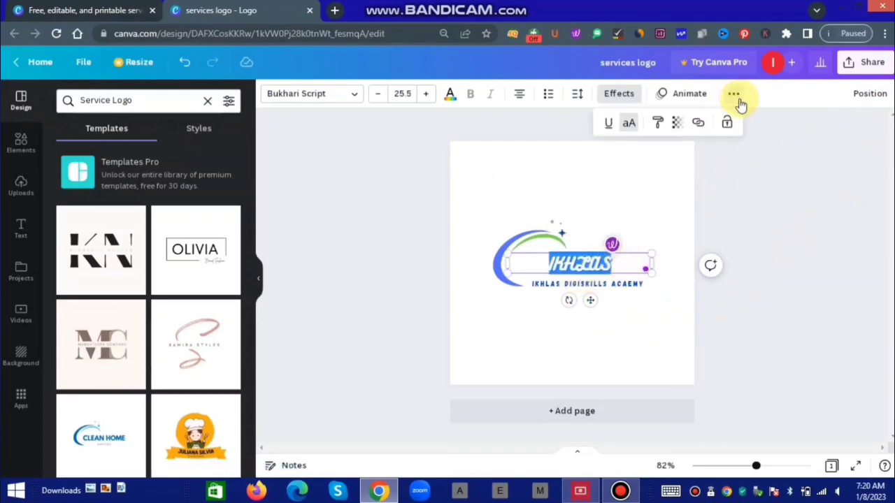
left_click(697, 123)
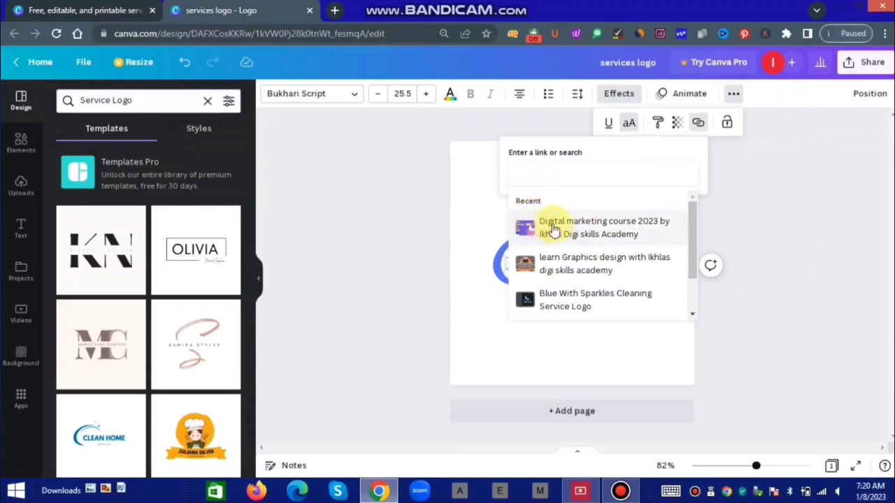
scroll(618, 248, "down", 1)
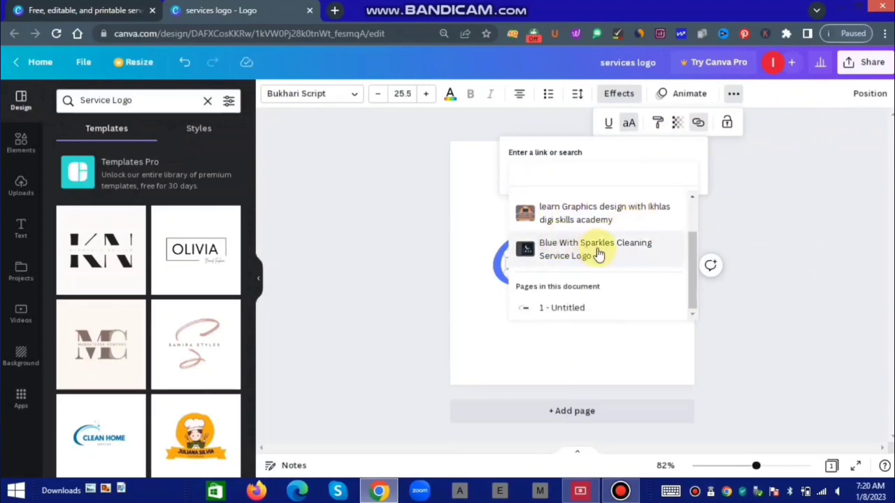
scroll(591, 277, "up", 1)
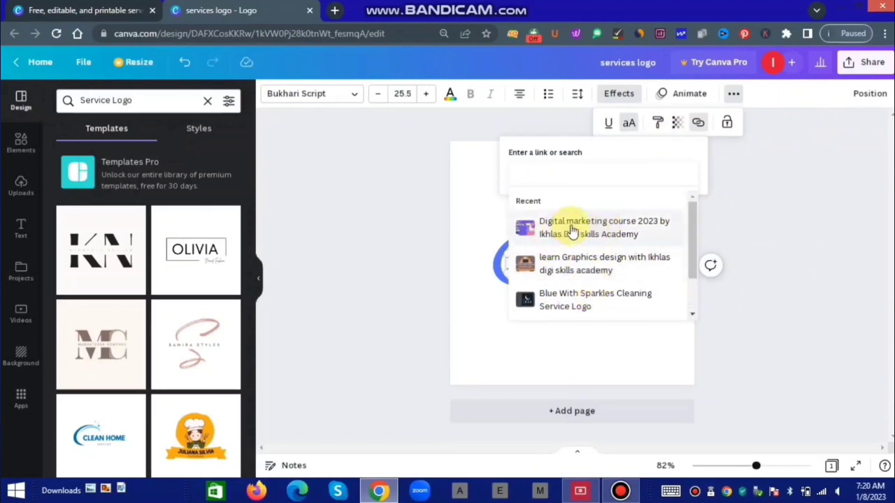
left_click(573, 232)
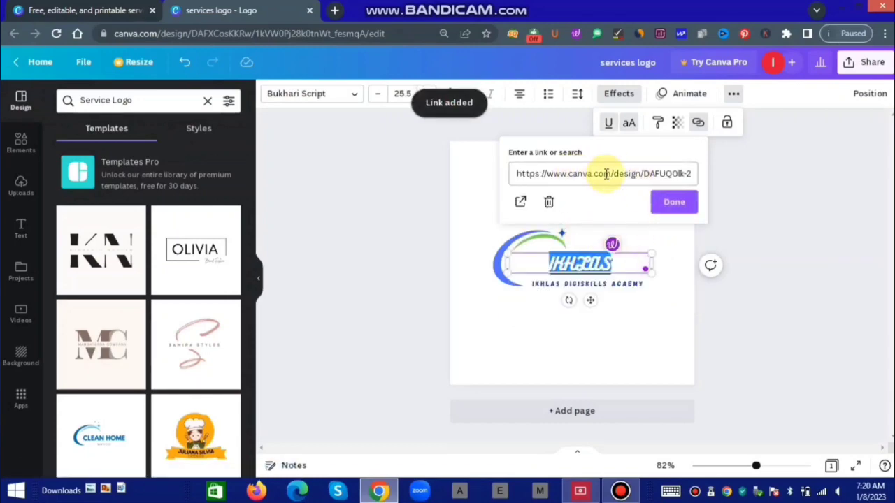
left_click(679, 206)
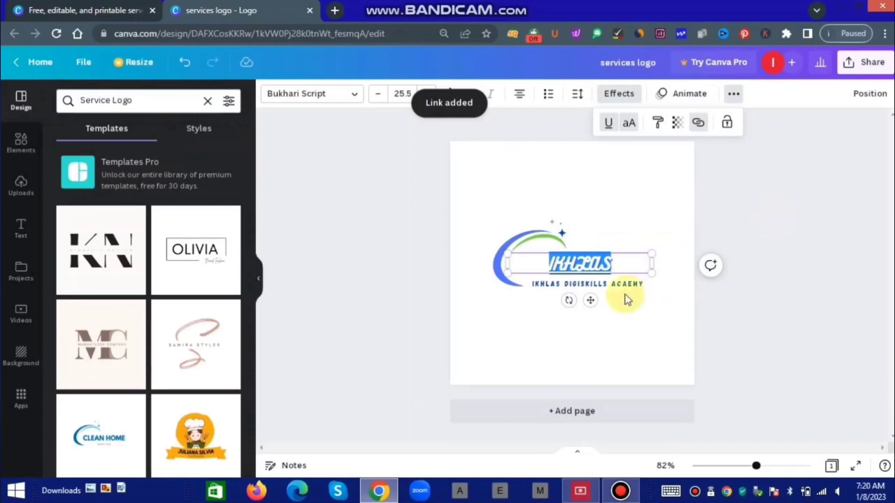
left_click(654, 325)
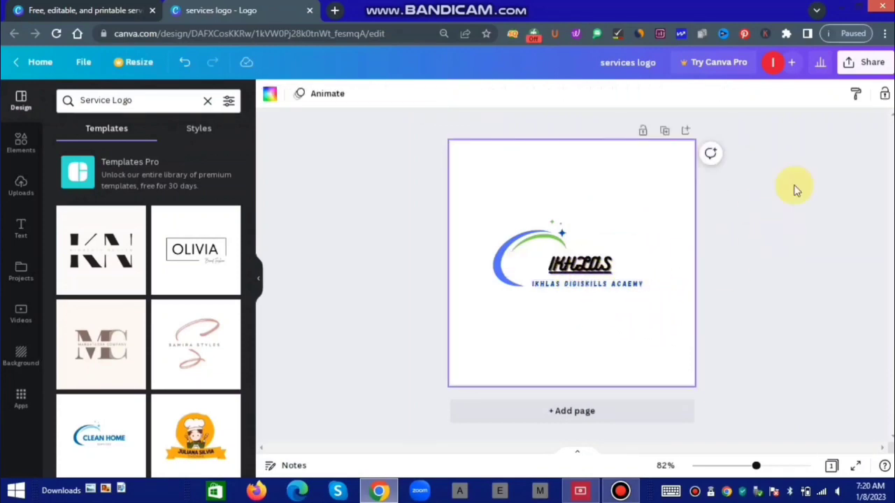
Select the IKHLAS DIGISKILLS ACAEMY tagline and look through its extra options.
left_click(622, 264)
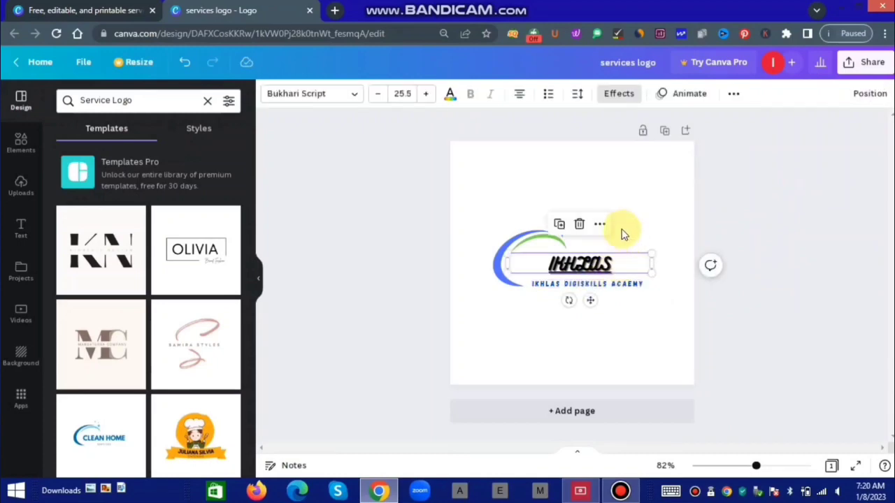
left_click(623, 234)
left_click(527, 257)
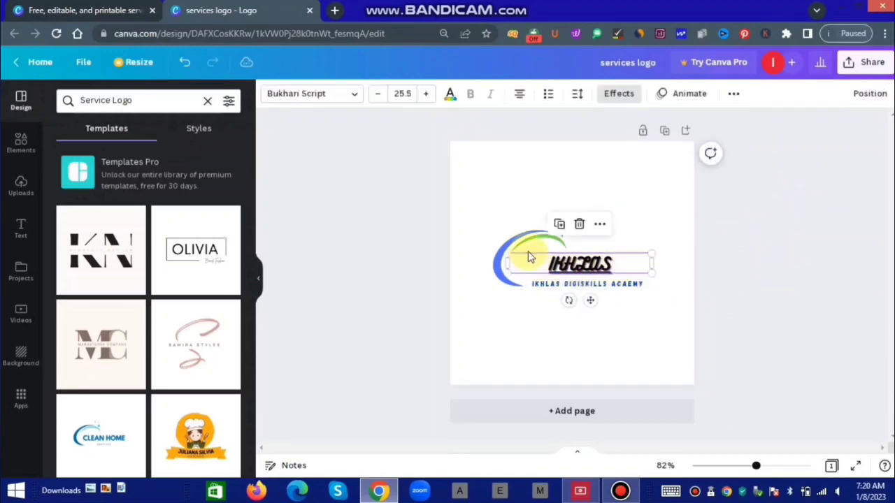
left_click(598, 285)
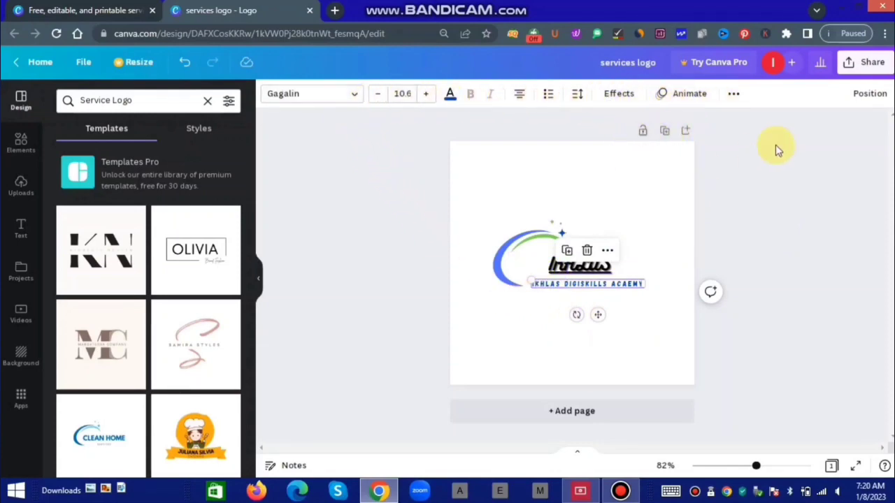
left_click(734, 97)
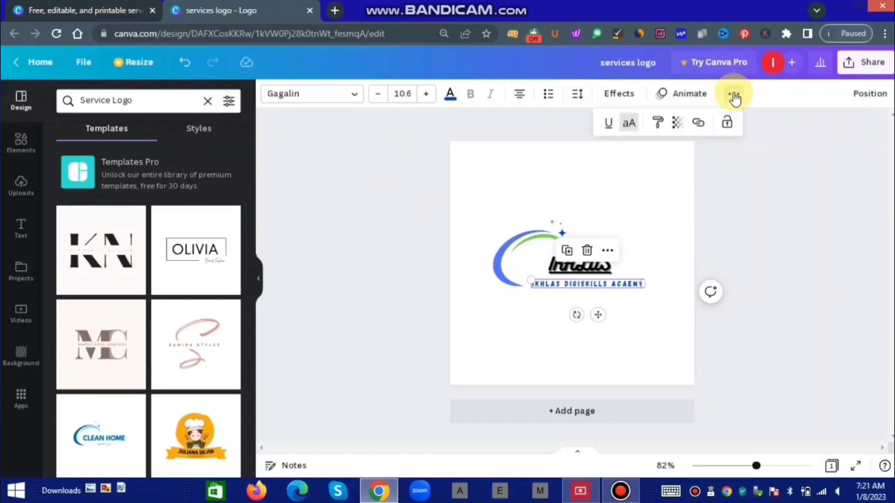
left_click(773, 153)
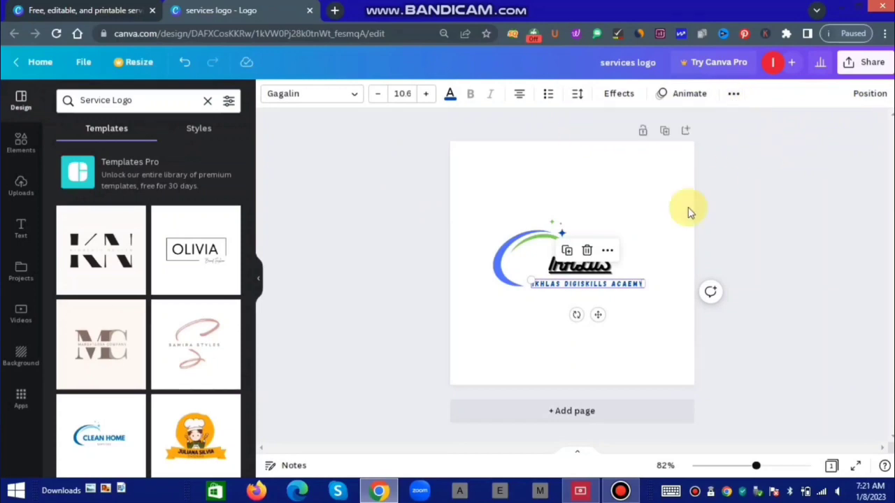
left_click(526, 350)
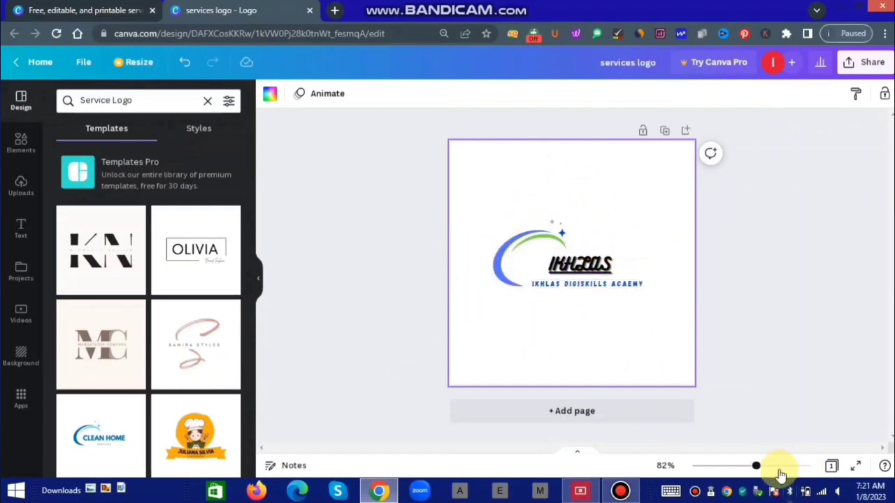
Try green, dark blue and grey page backgrounds, then return the background to white.
mouse_move(756, 472)
left_mouse_down()
mouse_move(790, 473)
mouse_move(742, 478)
mouse_move(759, 477)
mouse_move(742, 478)
mouse_move(760, 489)
left_mouse_up()
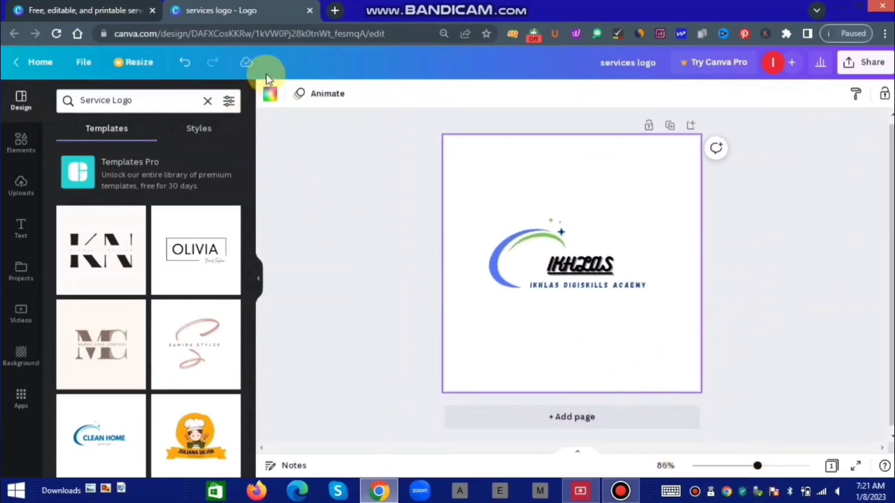
left_click(268, 96)
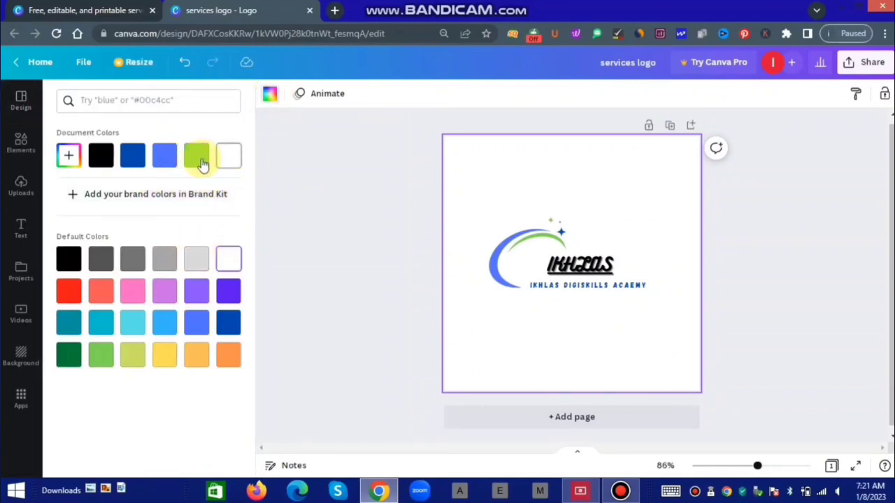
left_click(198, 161)
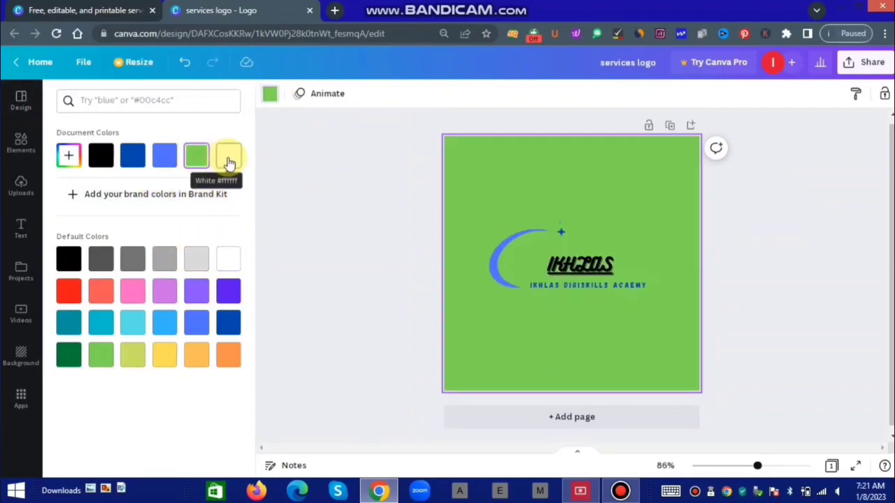
left_click(229, 163)
left_click(132, 156)
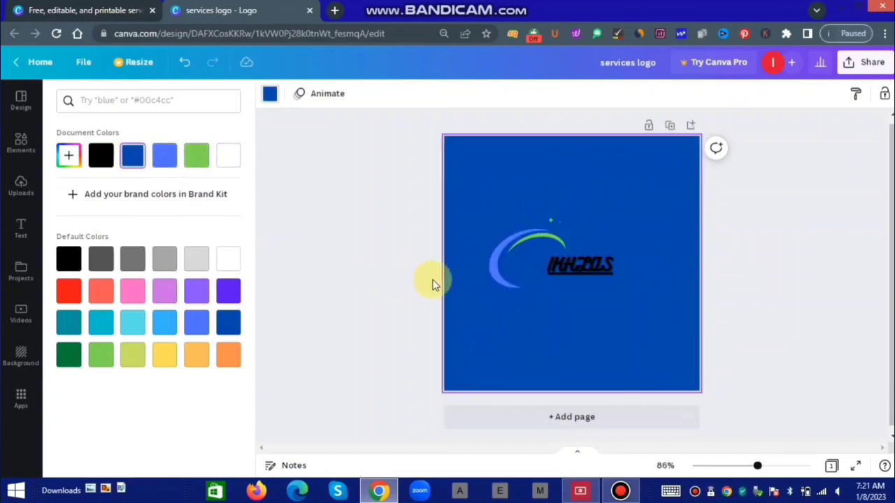
left_click(159, 263)
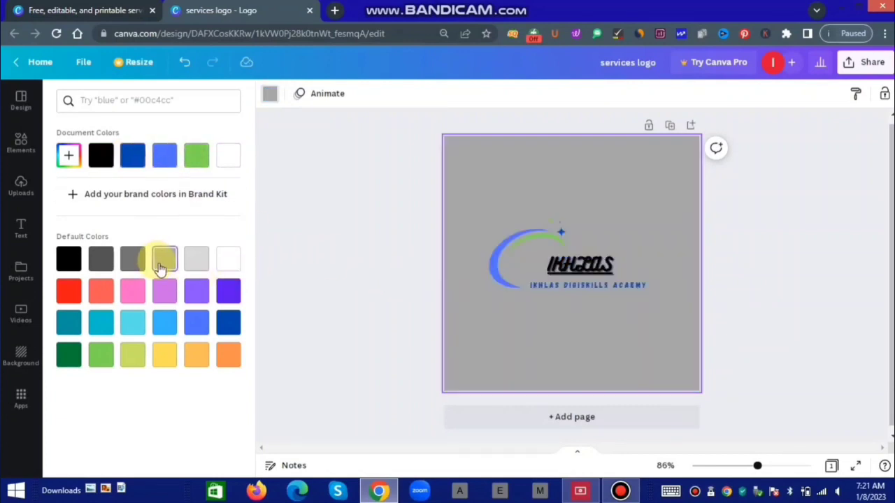
left_click(224, 159)
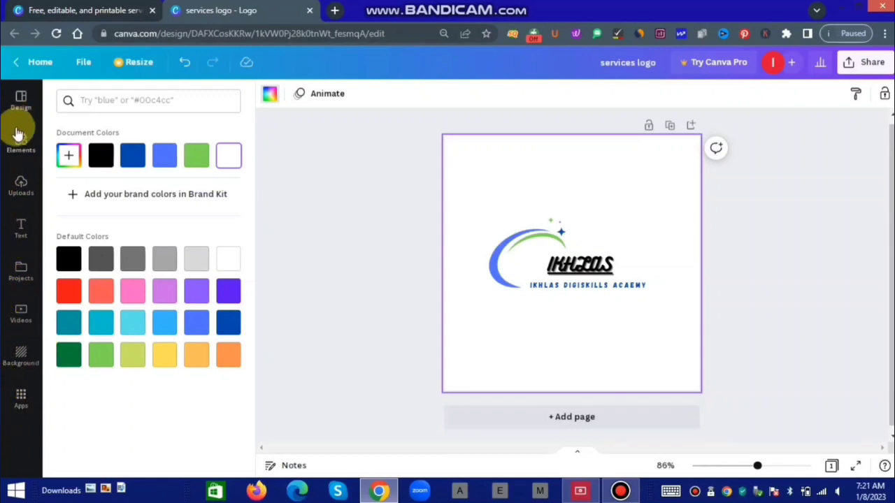
Go back to the Service Logo templates list and scroll down through it.
left_click(21, 100)
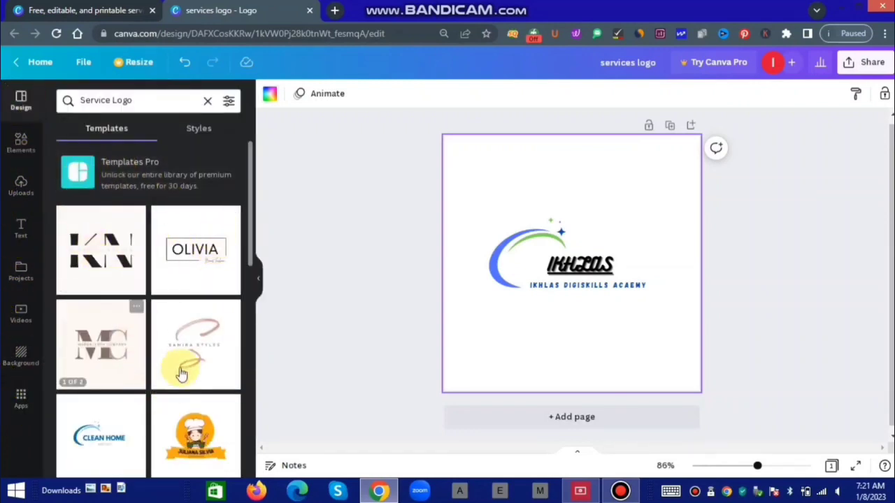
scroll(174, 335, "down", 3)
scroll(181, 405, "down", 5)
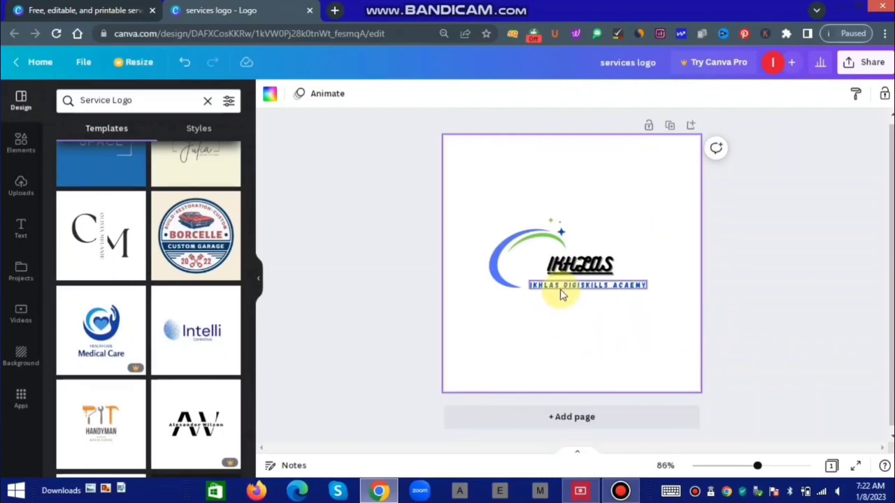
Check the subtitle and IKHLAS heading, then select the whole white logo page.
left_click(591, 292)
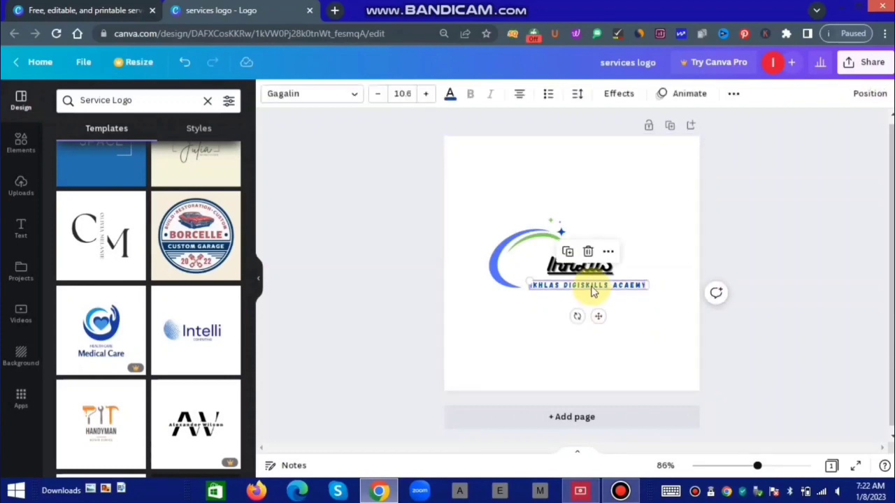
left_click(631, 308)
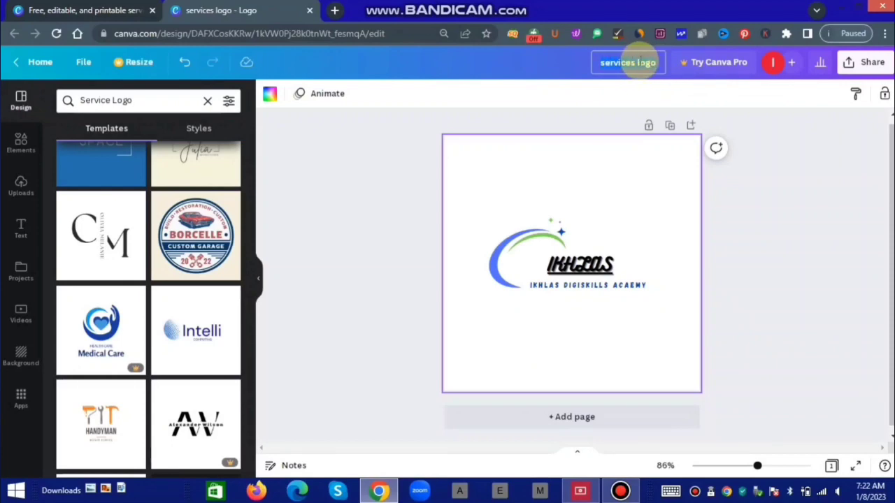
left_click(843, 210)
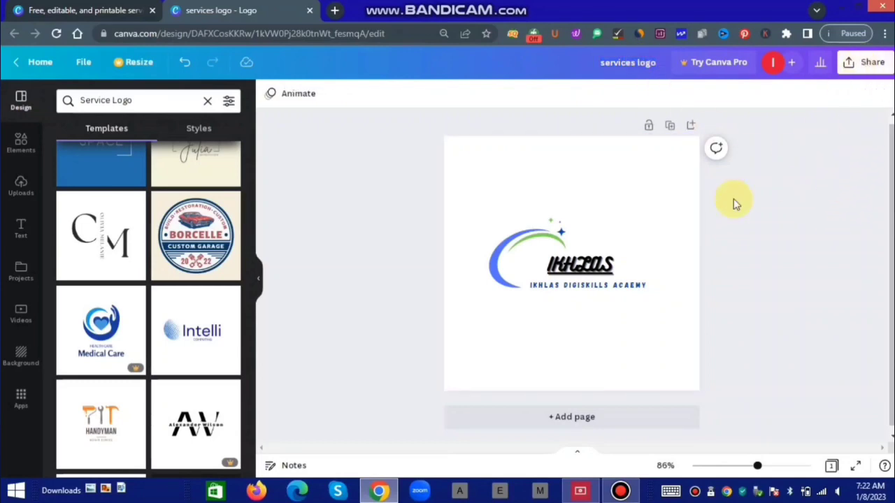
left_click(607, 260)
left_click(659, 209)
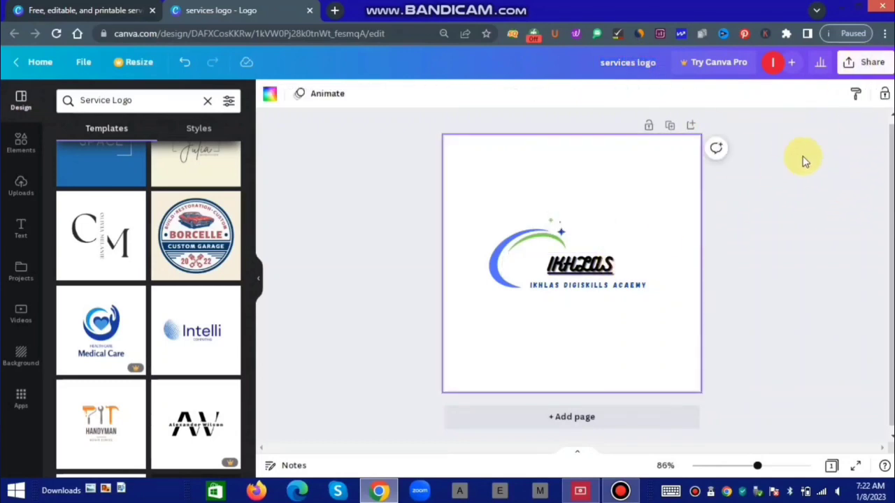
left_click(866, 64)
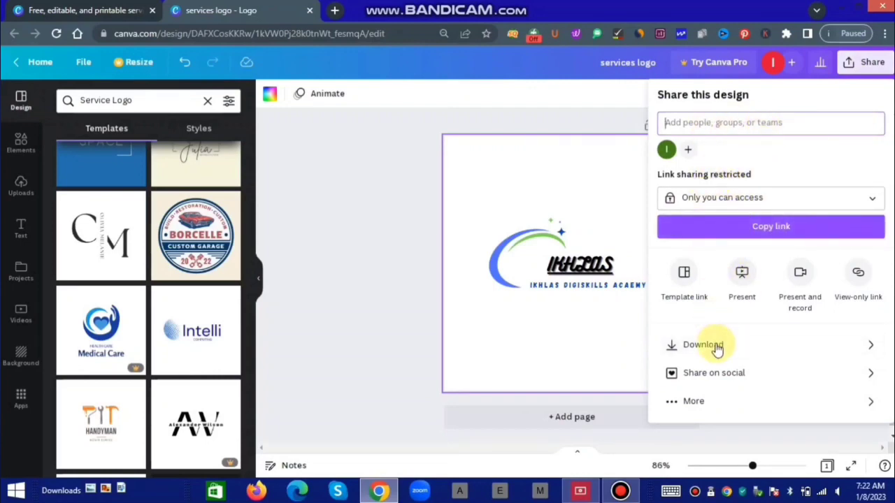
left_click(716, 346)
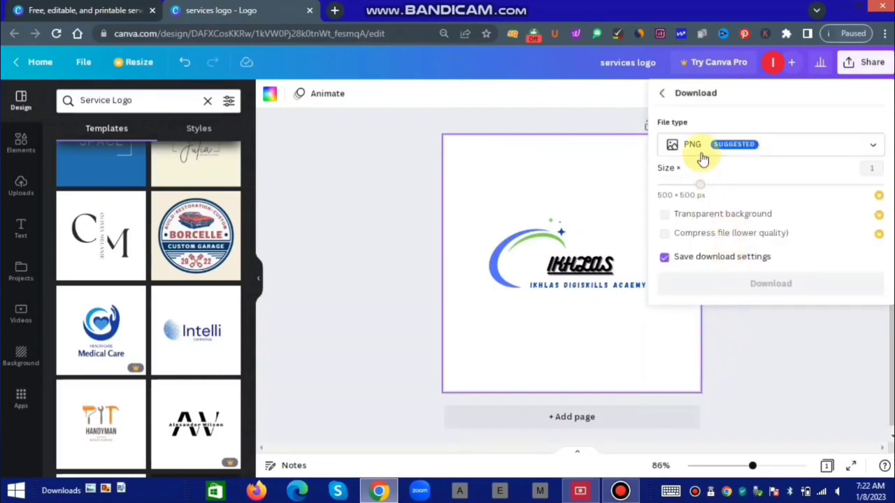
left_click(854, 145)
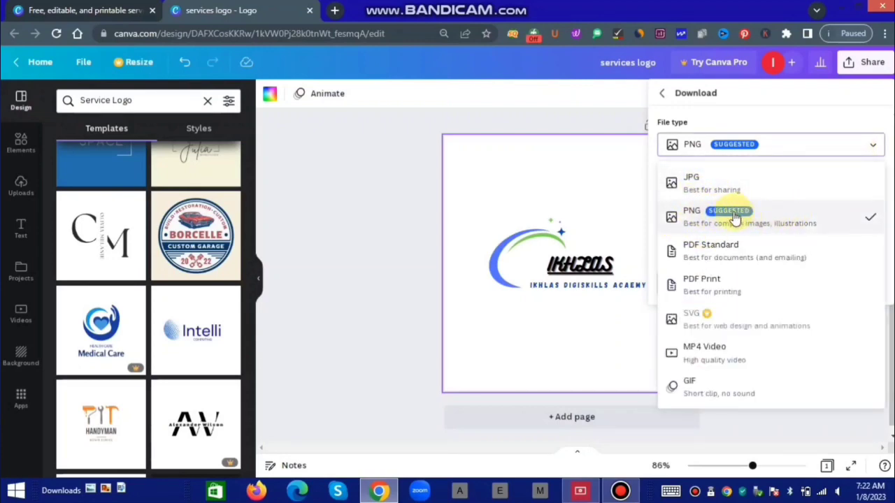
left_click(806, 222)
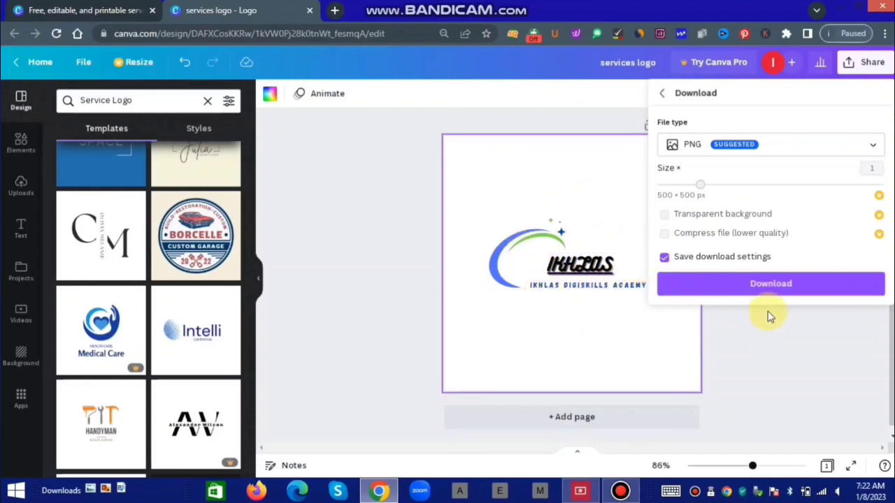
left_click(774, 292)
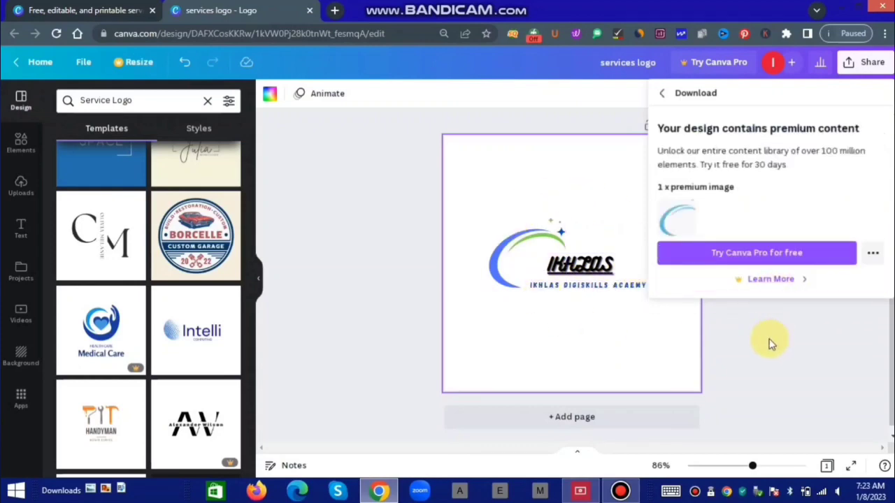
left_click(692, 260)
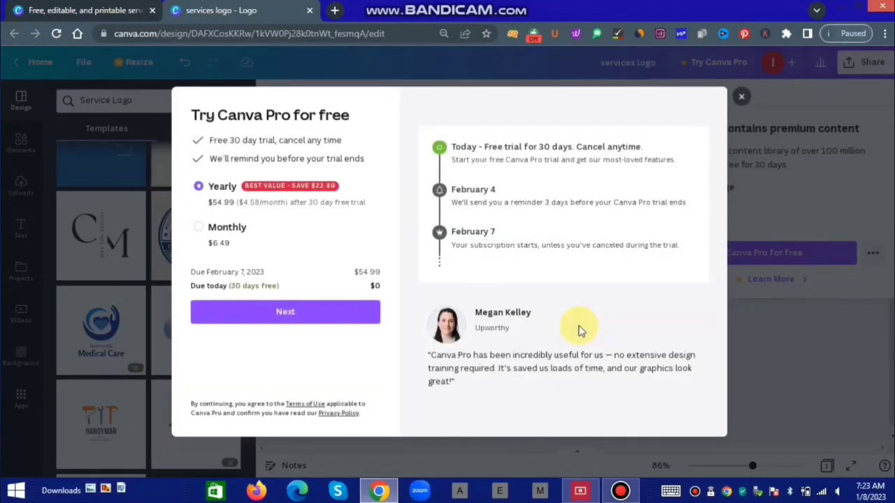
left_click(322, 306)
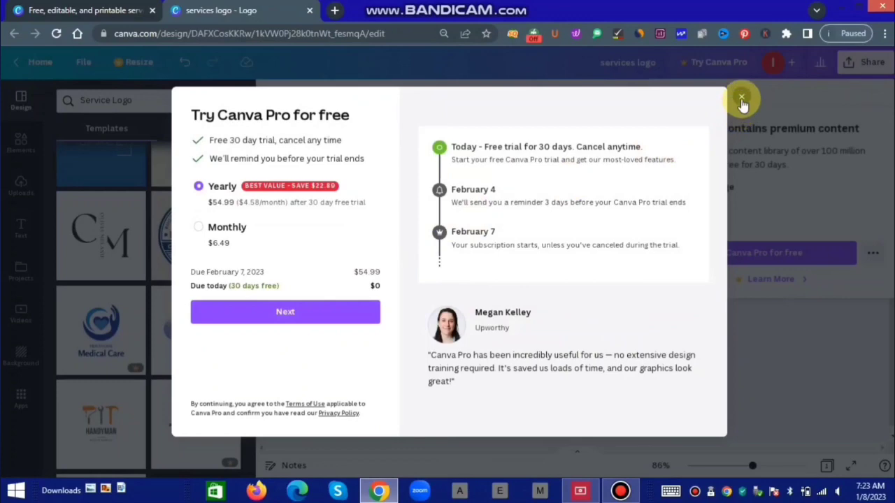
left_click(740, 96)
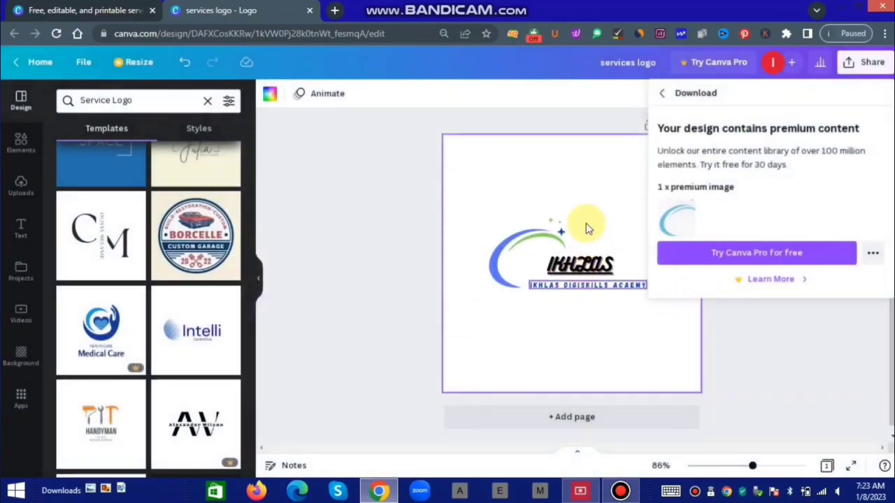
left_click(579, 379)
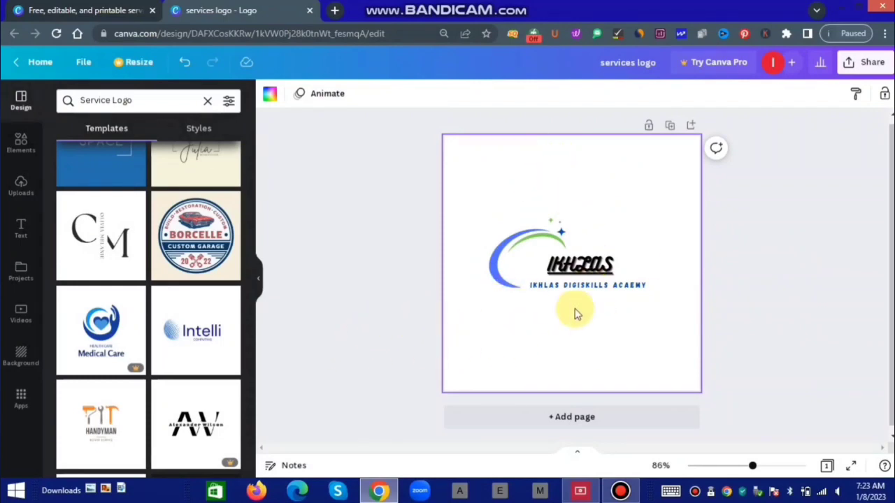
Add page 2 for the Borcelle garage template, then export only Page 2 as a PNG.
left_click(566, 414)
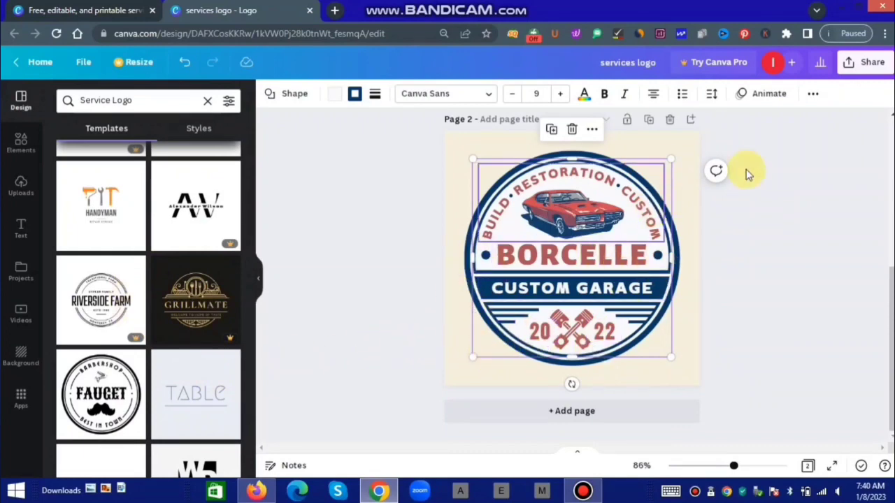
left_click(866, 63)
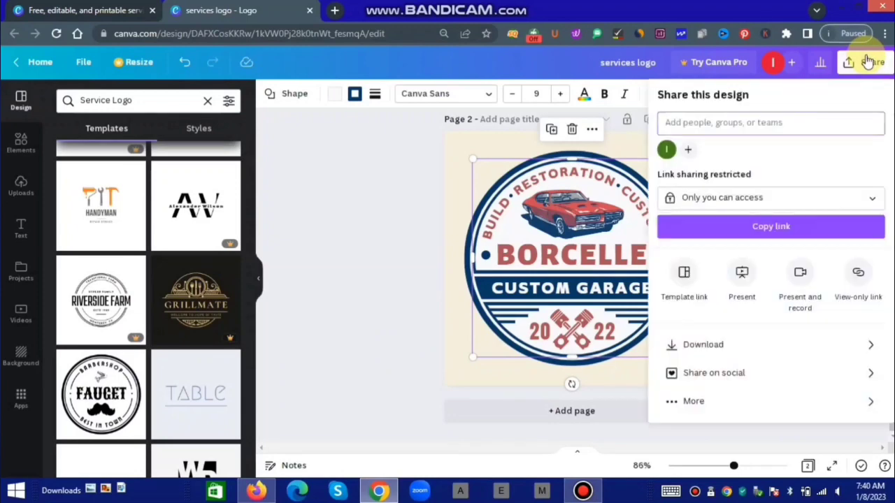
left_click(759, 346)
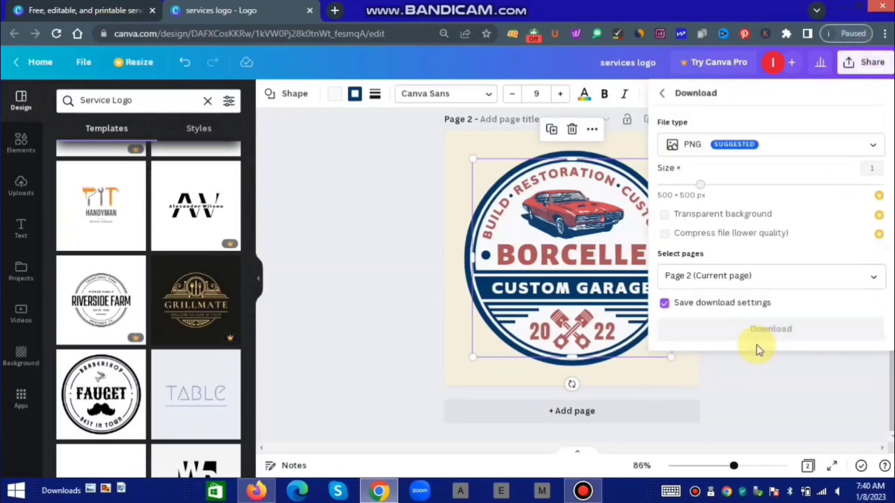
left_click(872, 278)
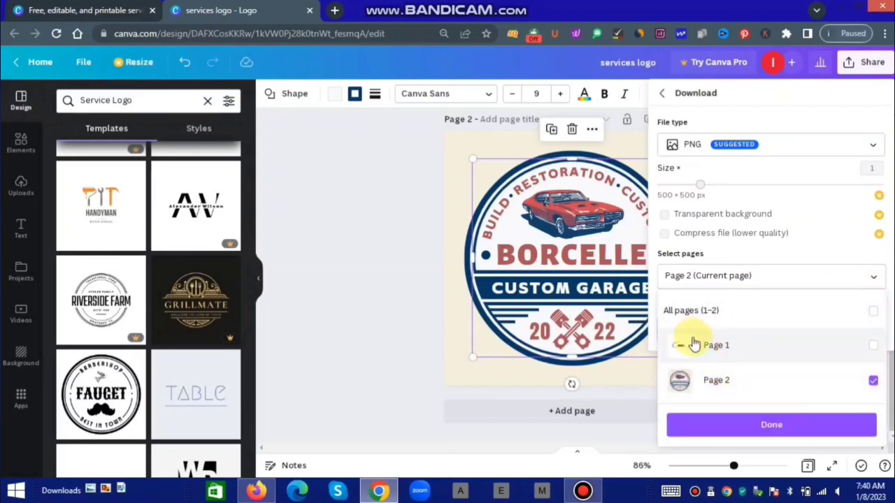
left_click(751, 427)
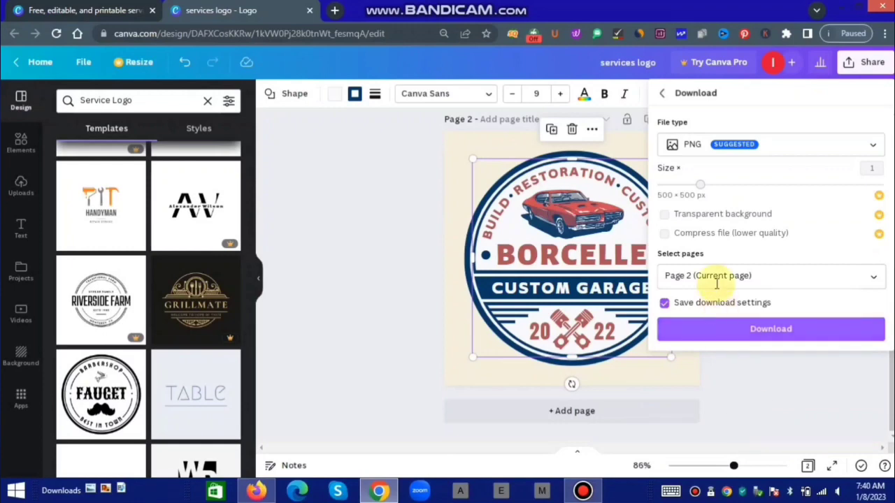
left_click(759, 328)
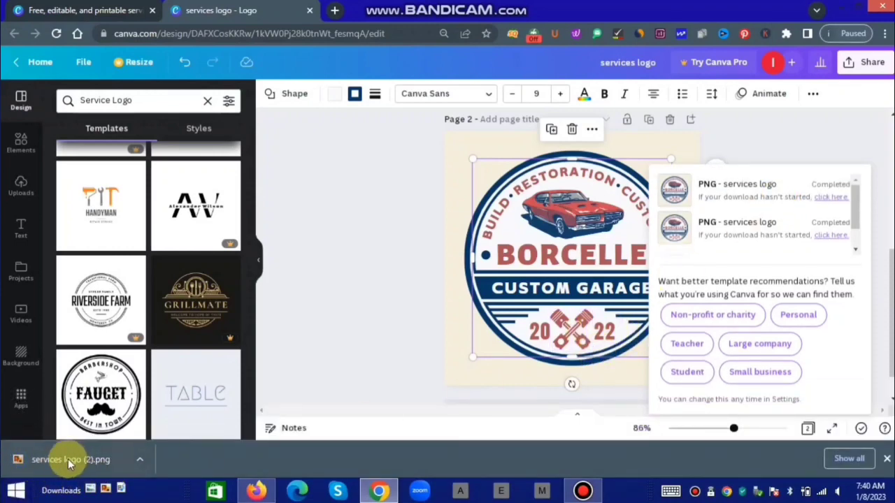
left_click(68, 458)
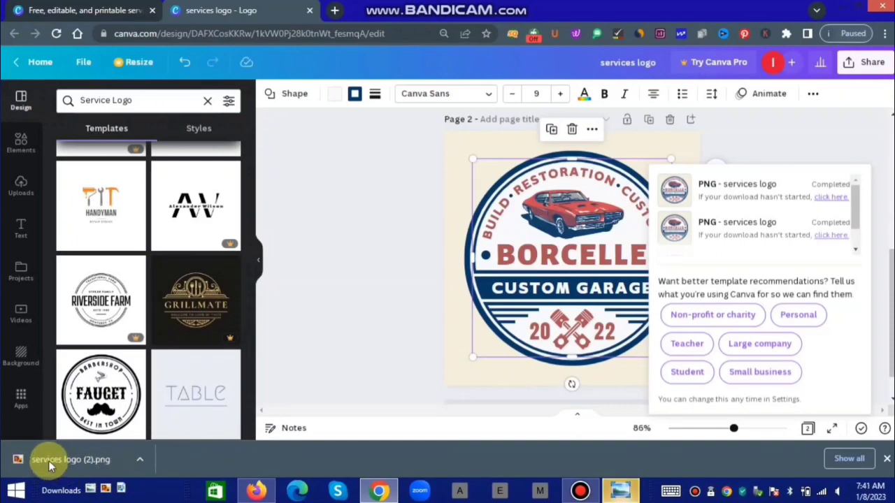
left_click(48, 461)
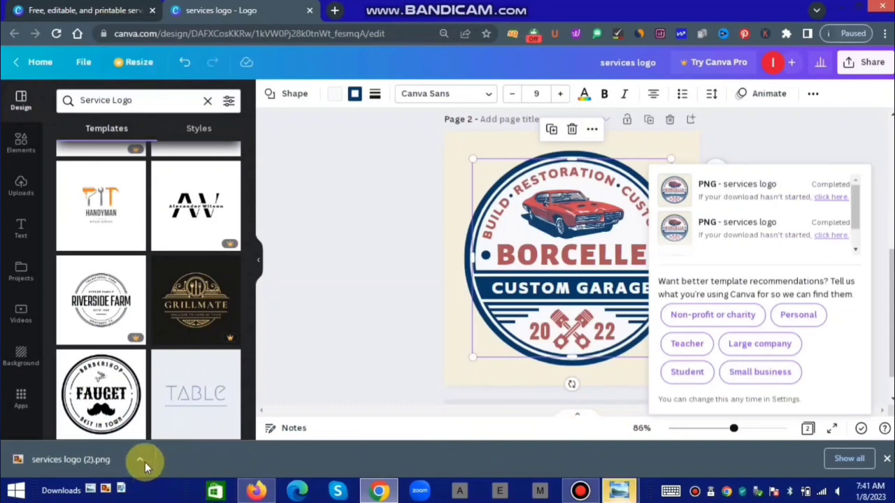
left_click(617, 492)
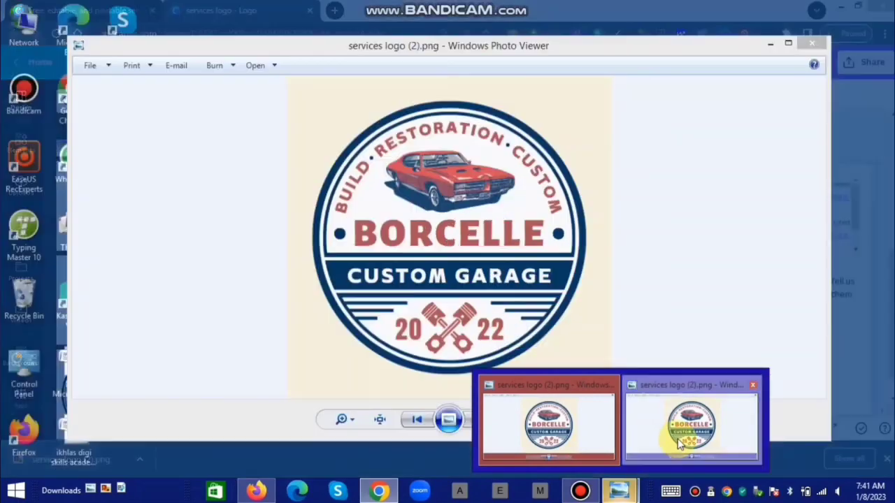
left_click(688, 413)
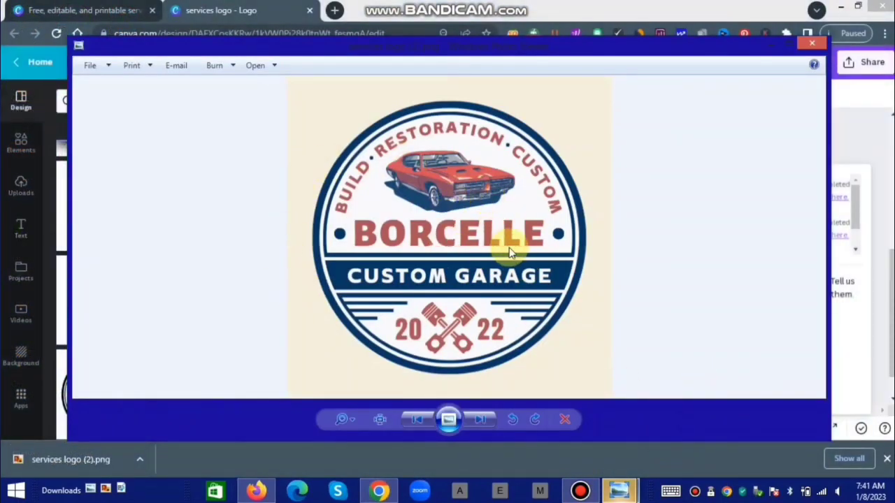
left_click(812, 44)
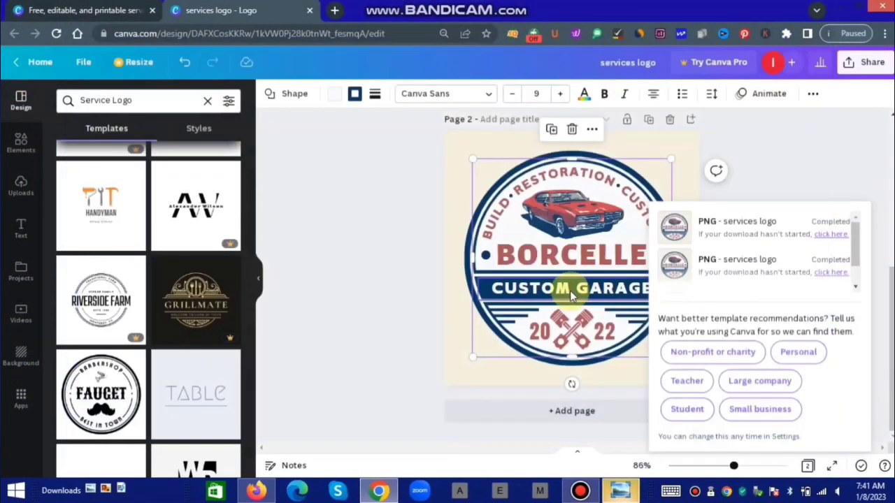
left_click(844, 8)
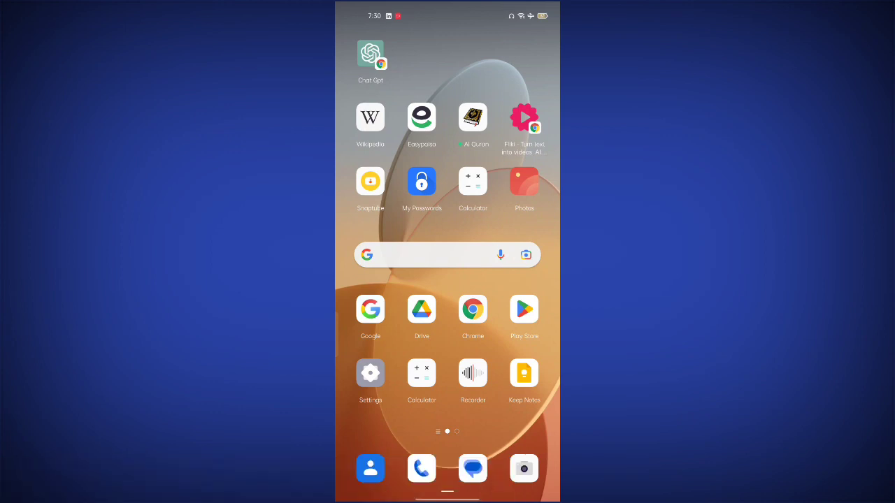
Launch the Google Play Store from the phone's home screen.
left_click(524, 309)
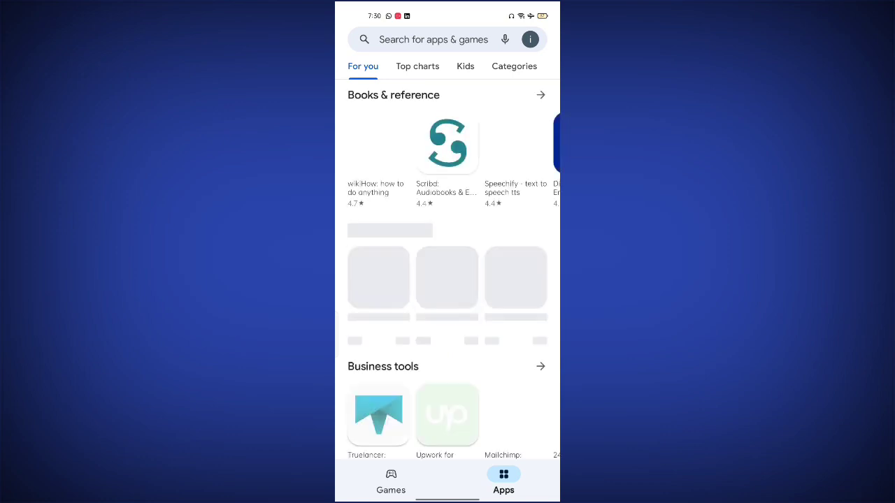
Search the Play Store for 'canva' and scroll the listing's stats to see 100M+ downloads.
left_click(433, 40)
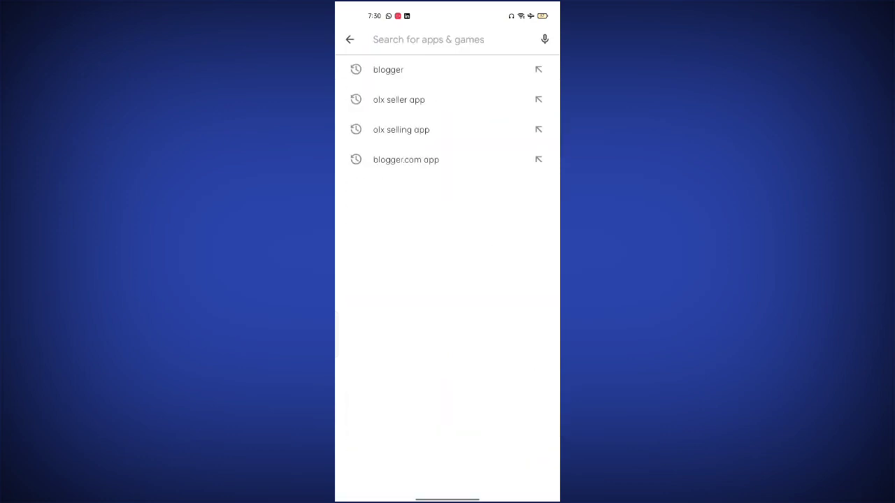
type("can")
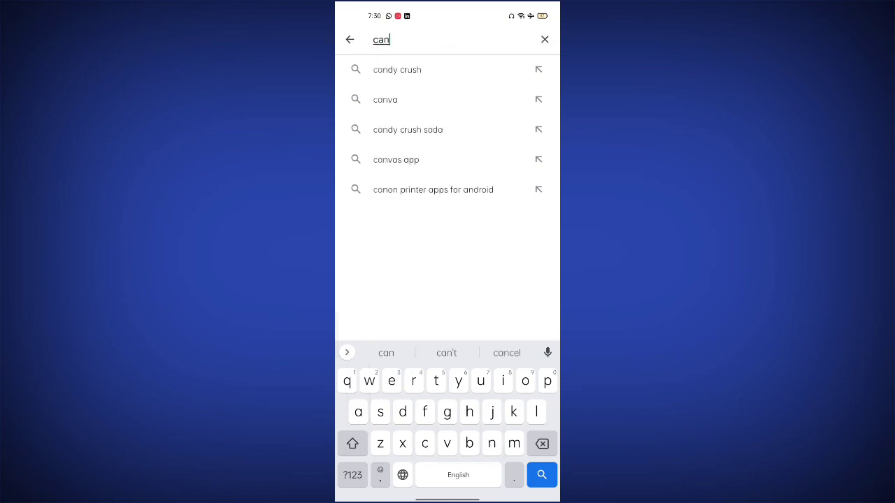
left_click(385, 100)
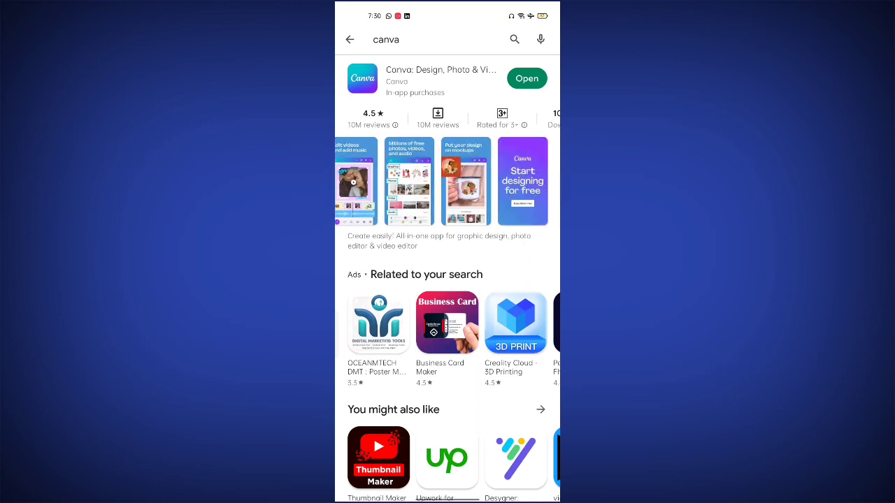
scroll(447, 119, "right", 1)
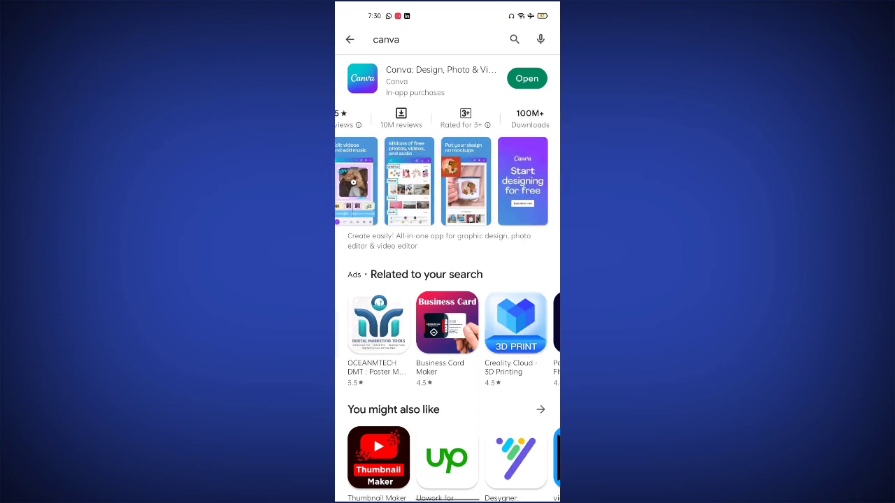